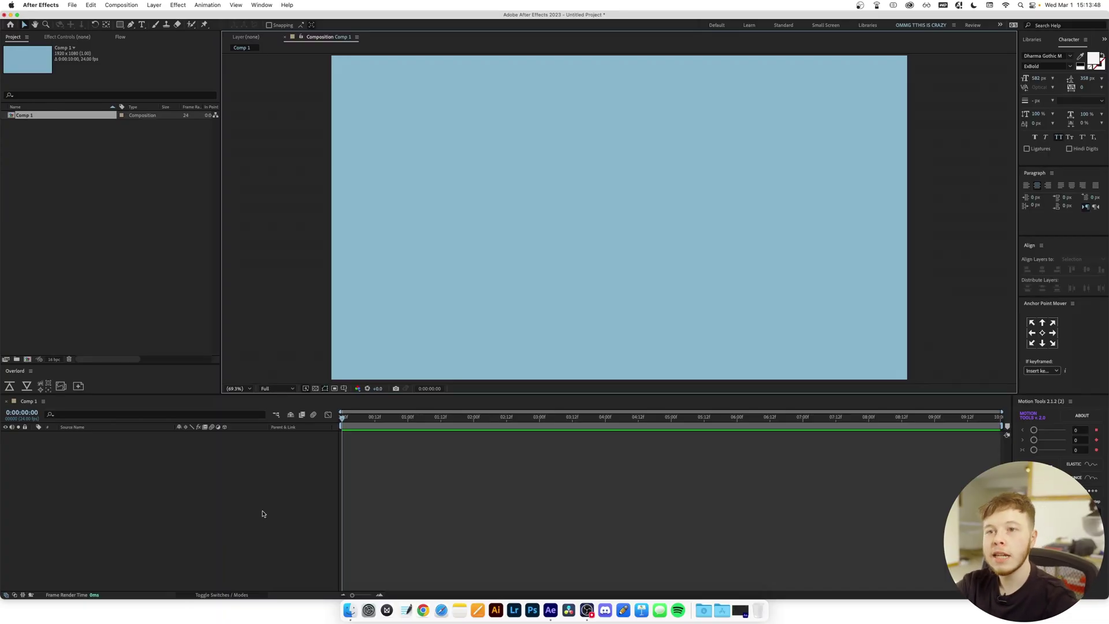
- Create a composition-sized black solid named Fractal Noise
key(super+y)
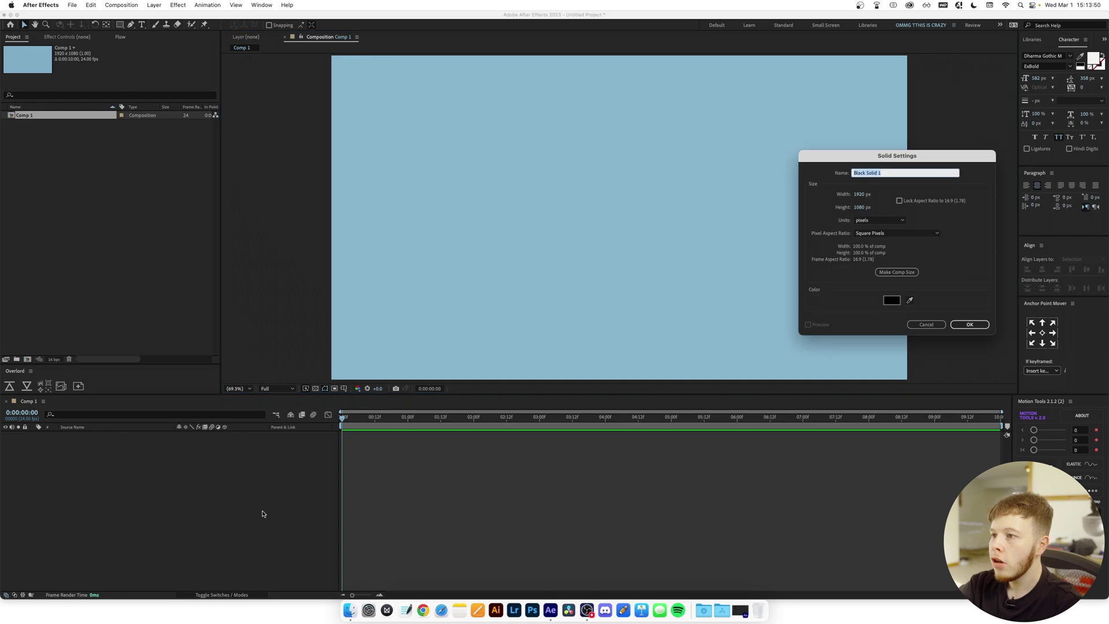
text(Fract)
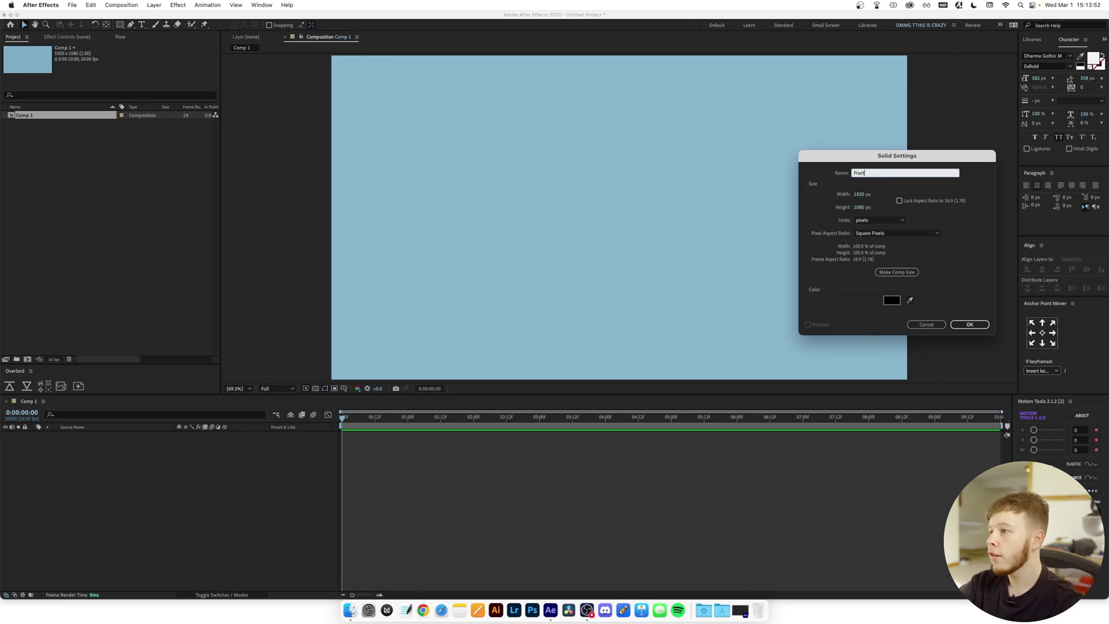
text(al Noise)
key(Return)
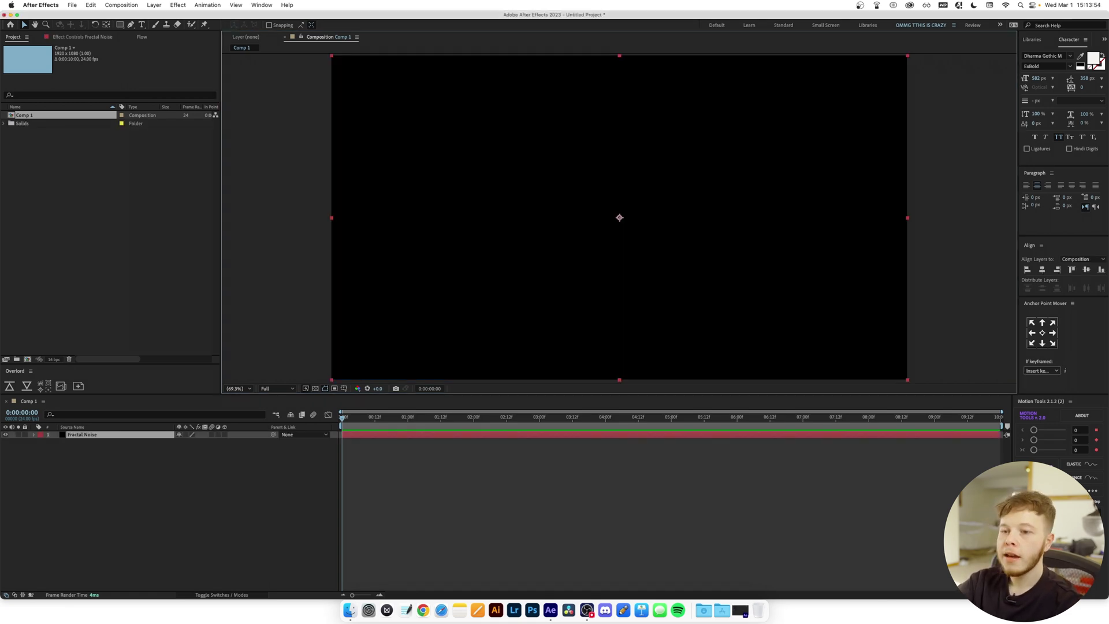
- Apply the Fractal Noise effect to the new solid
key(ctrl+space)
text(frac)
key(Return)
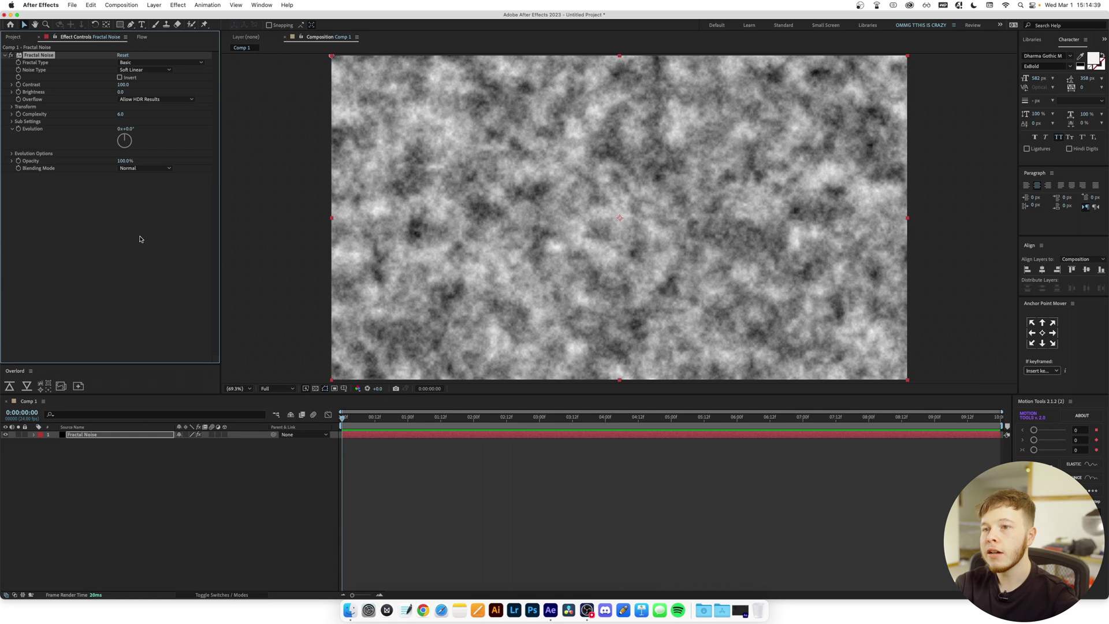
- Set the scale in the Fractal Noise transform settings to 450
click(11, 107)
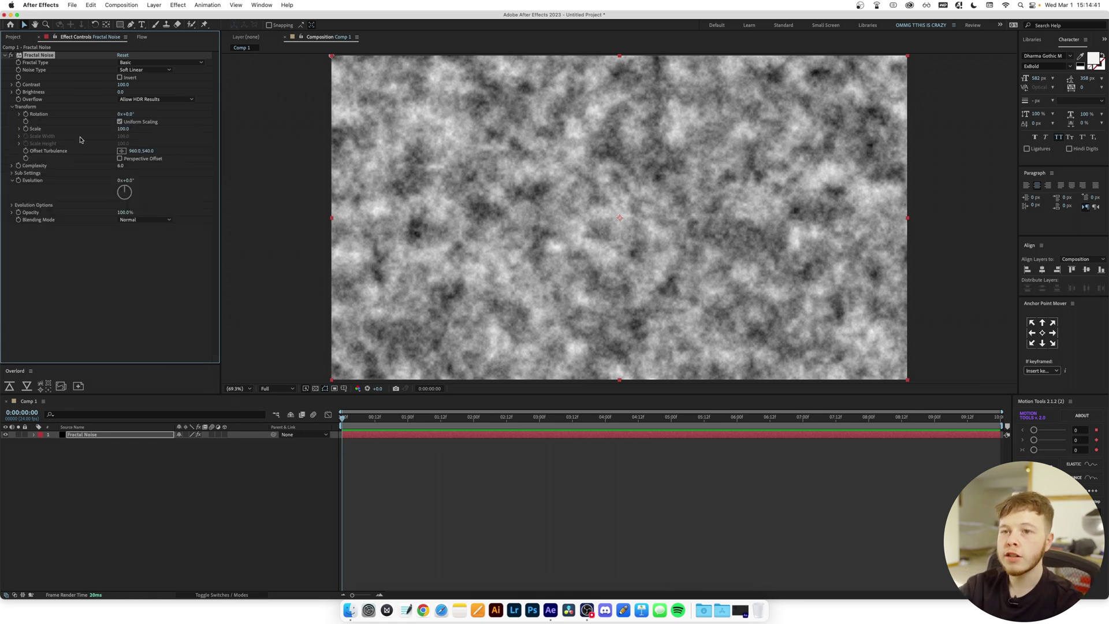
drag(122, 129, 278, 167)
drag(122, 86, 120, 122)
key(super+z)
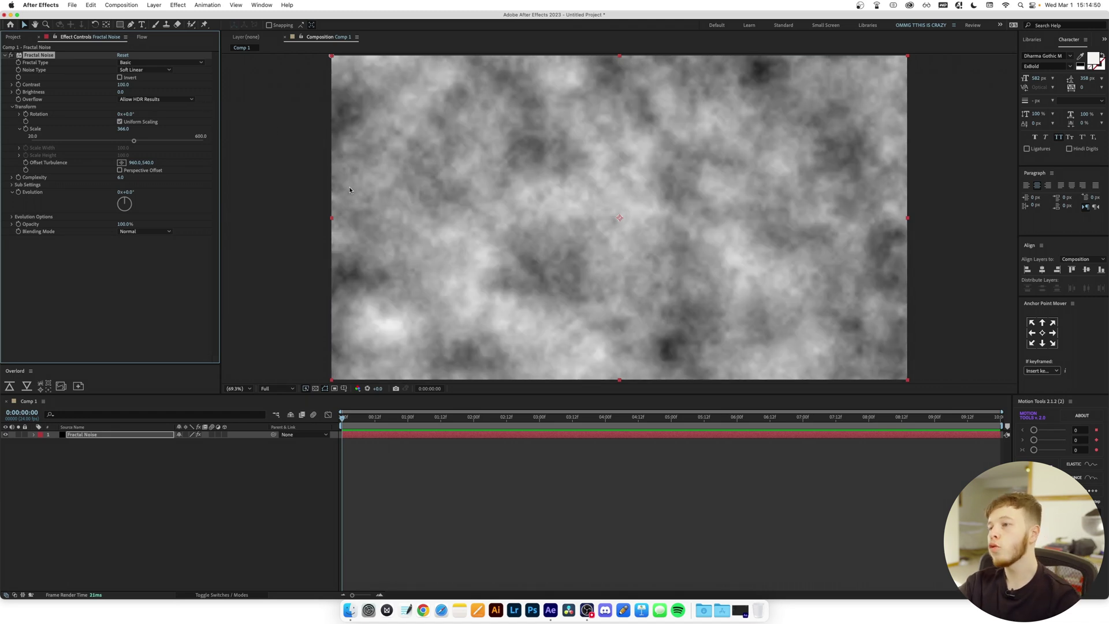
click(123, 129)
text(450)
key(Return)
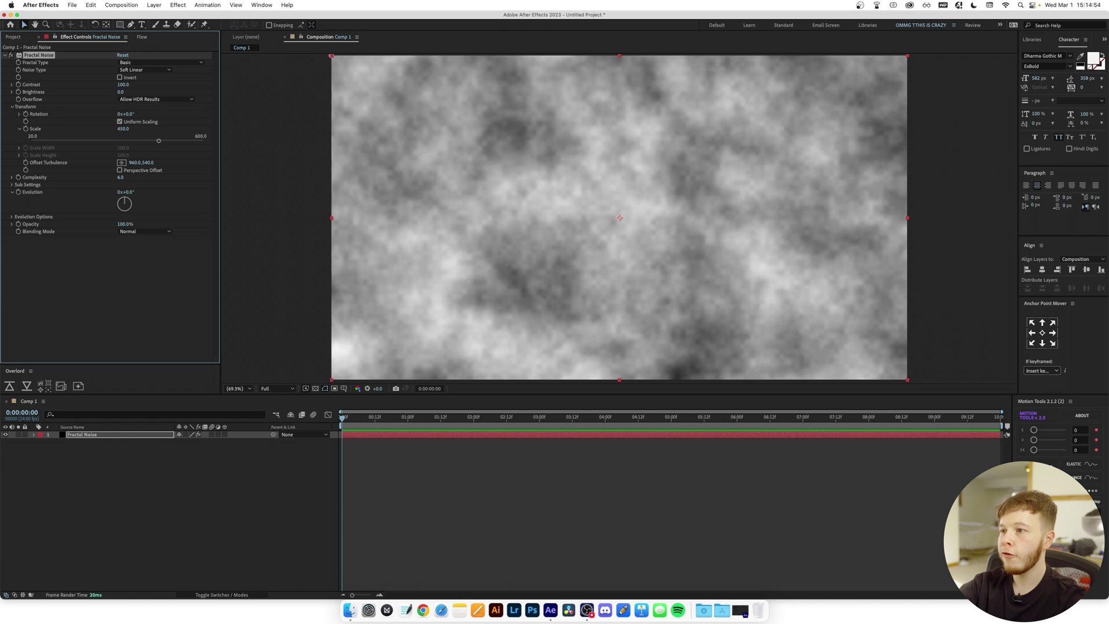
- Lower the Fractal Noise complexity to 2
click(120, 178)
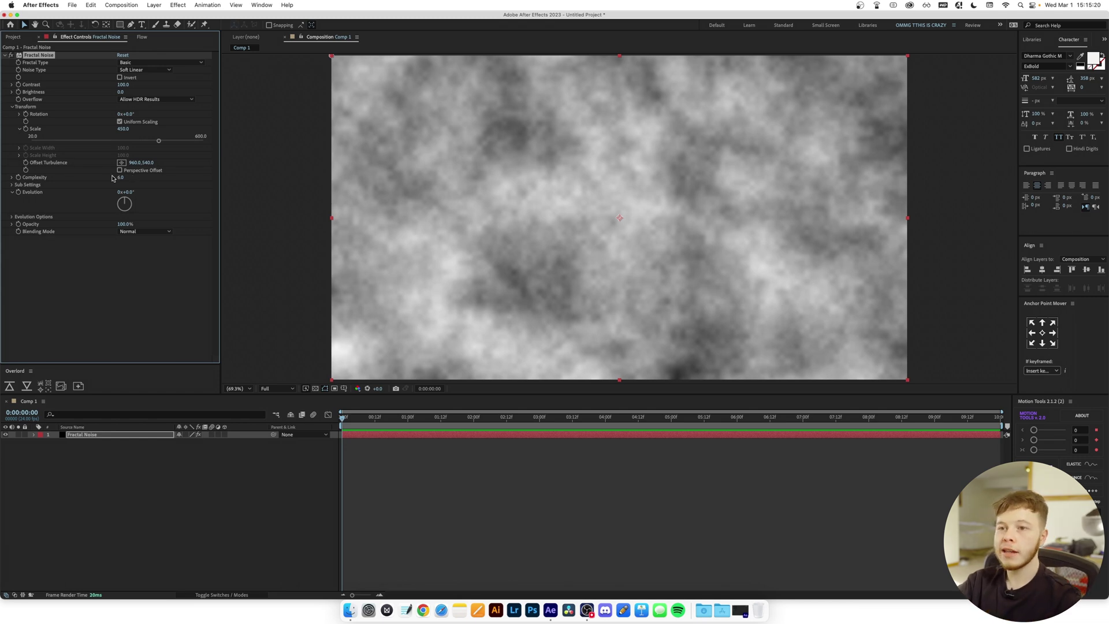
text(2)
key(Return)
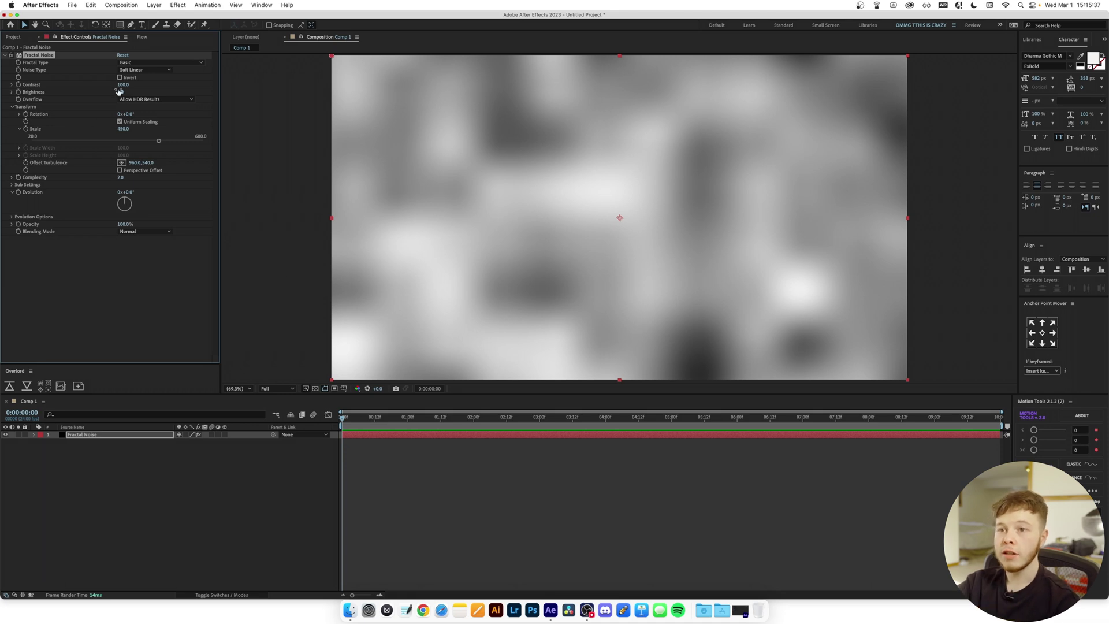
- Set the Fractal Noise brightness to -100 at the composition's start
drag(120, 91, 167, 113)
key(super+z)
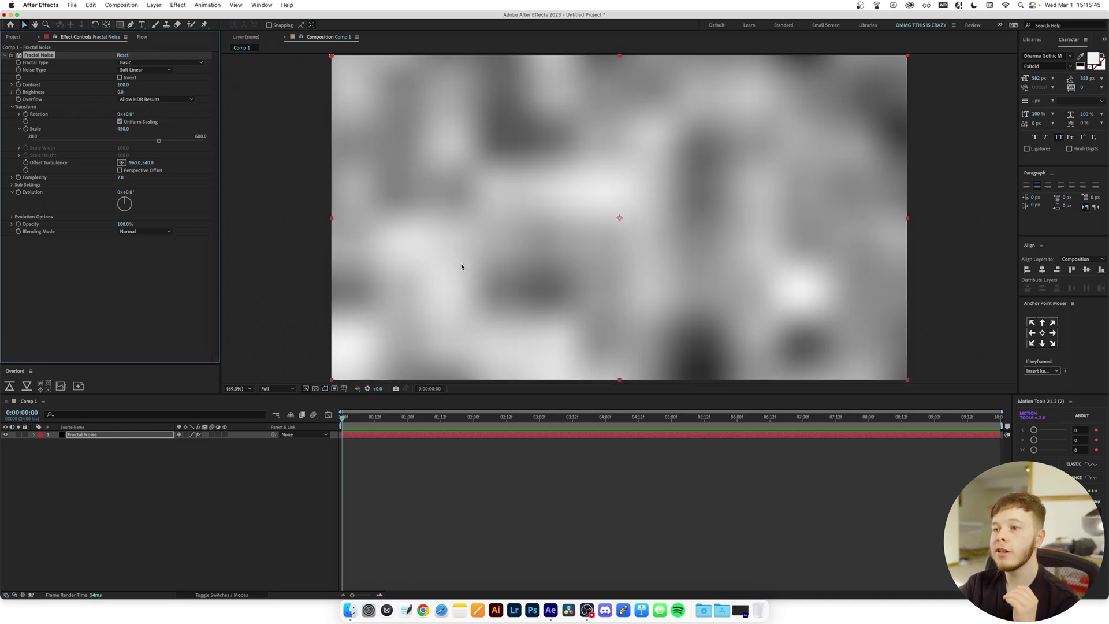
click(120, 92)
text(-100)
key(Return)
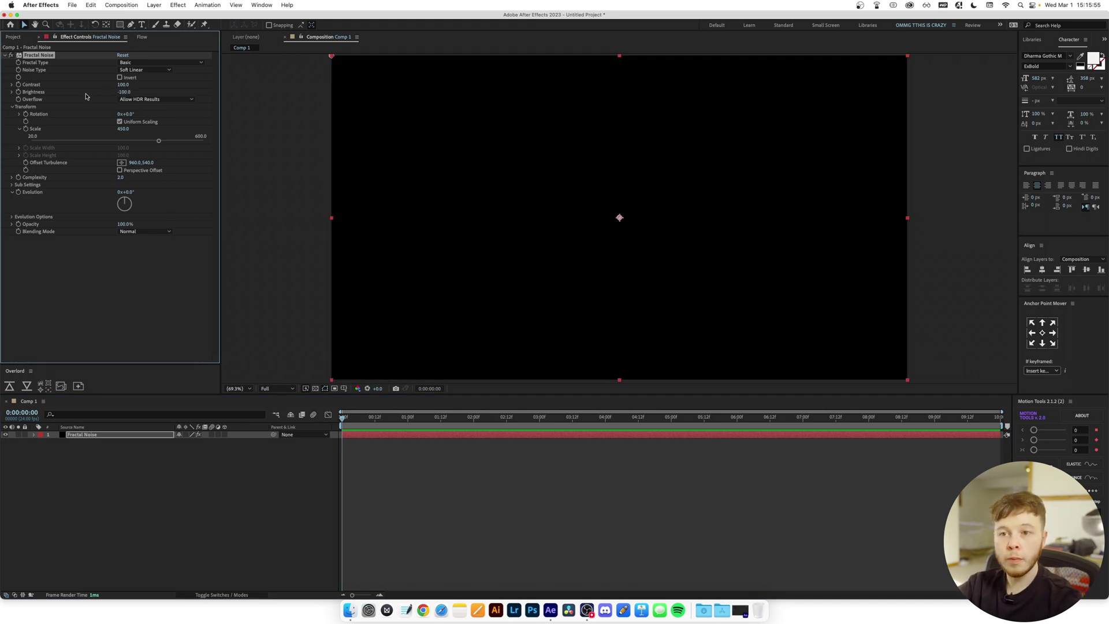
- Keyframe the Fractal Noise brightness at the composition's start and set it to 100 at 2 seconds
click(440, 419)
drag(439, 422, 474, 420)
drag(123, 96, 224, 113)
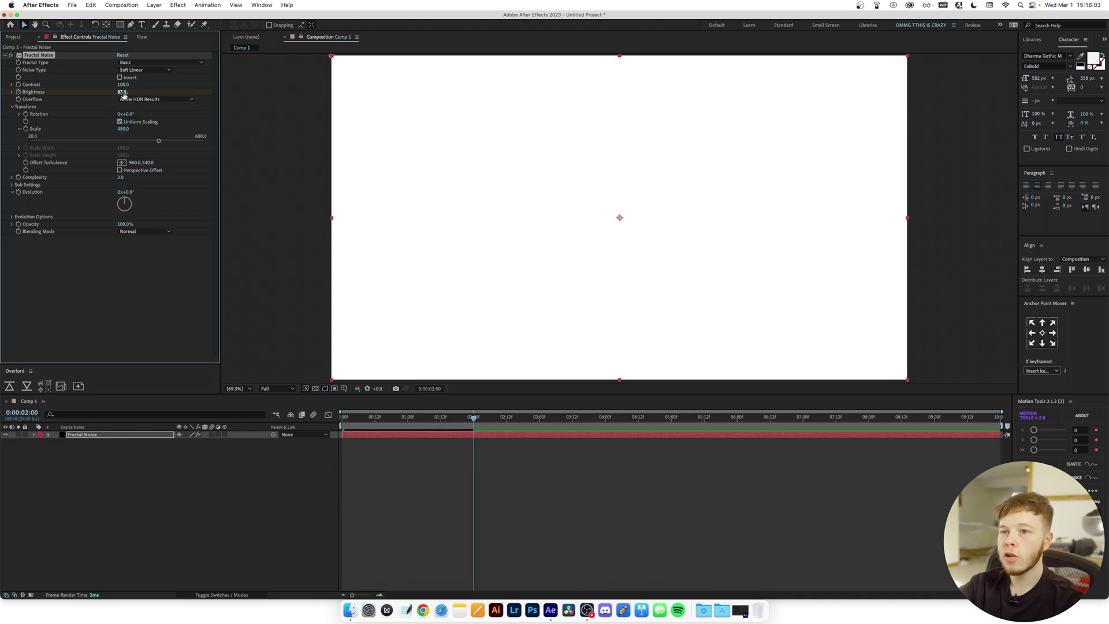
click(129, 94)
text(100)
key(Return)
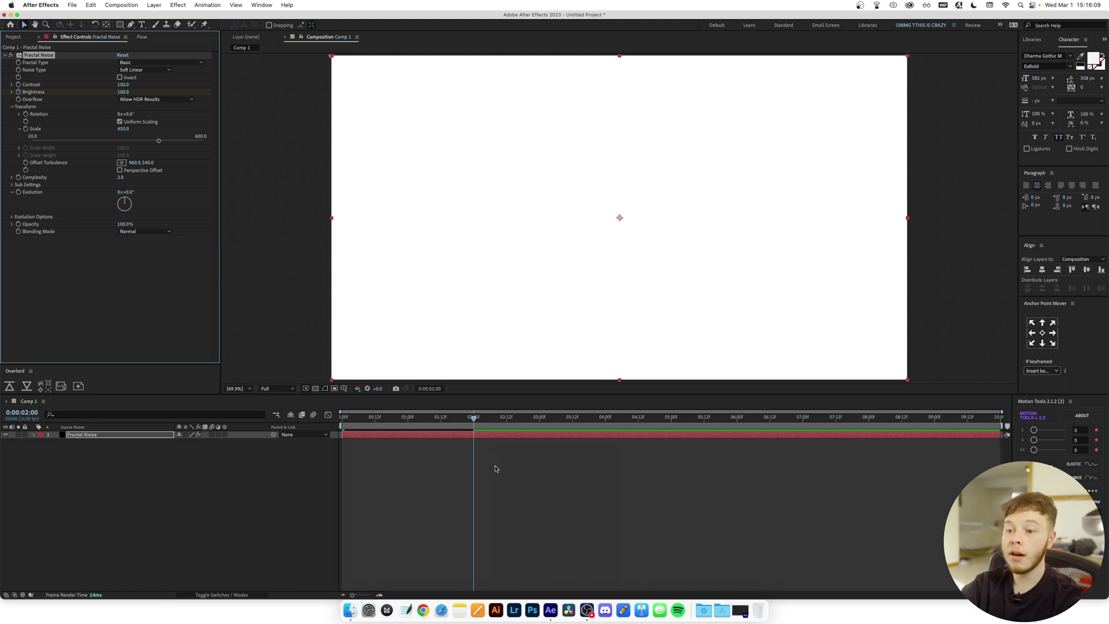
- Ease both brightness keyframes with the saved Flow curve 0.88, 0.14, 0.12, 0.86 and preview the animation
key(u)
key(Home)
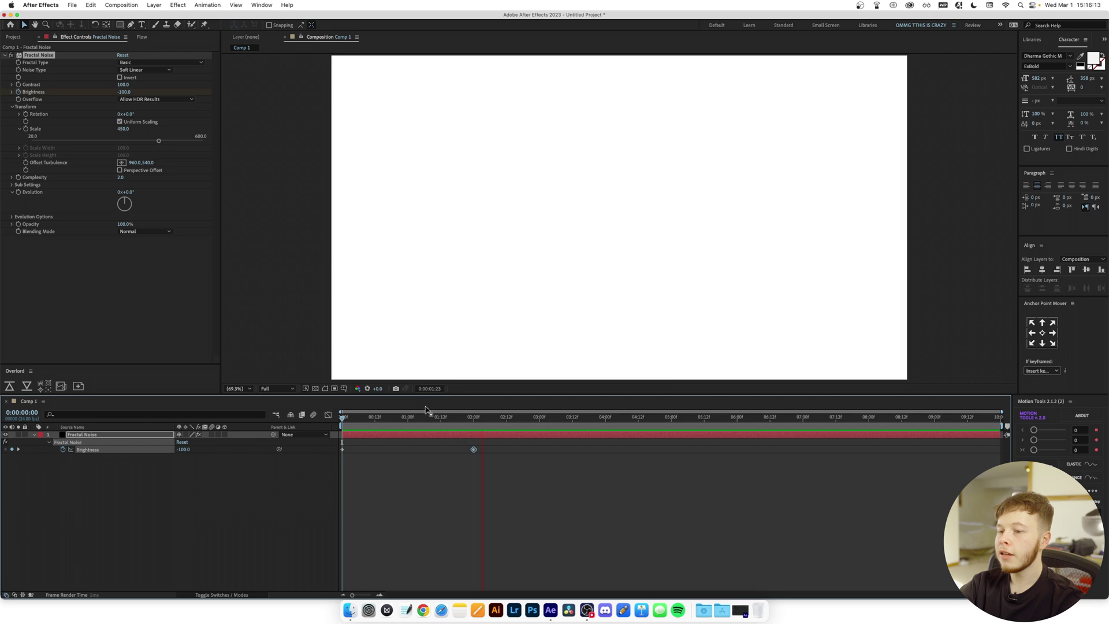
key(space)
drag(502, 478, 145, 392)
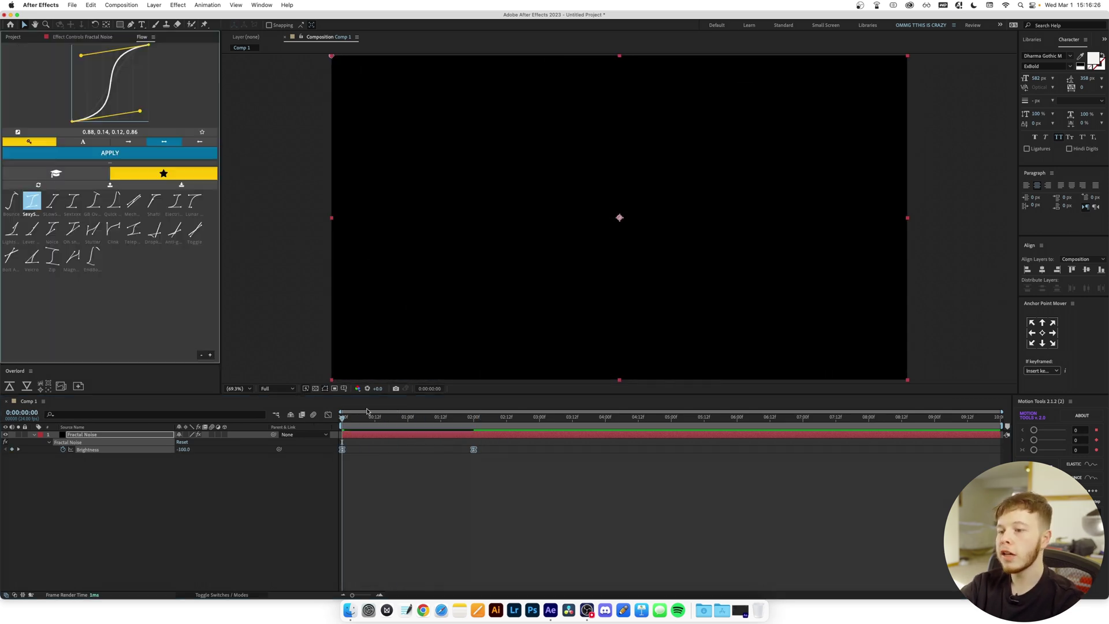
key(space)
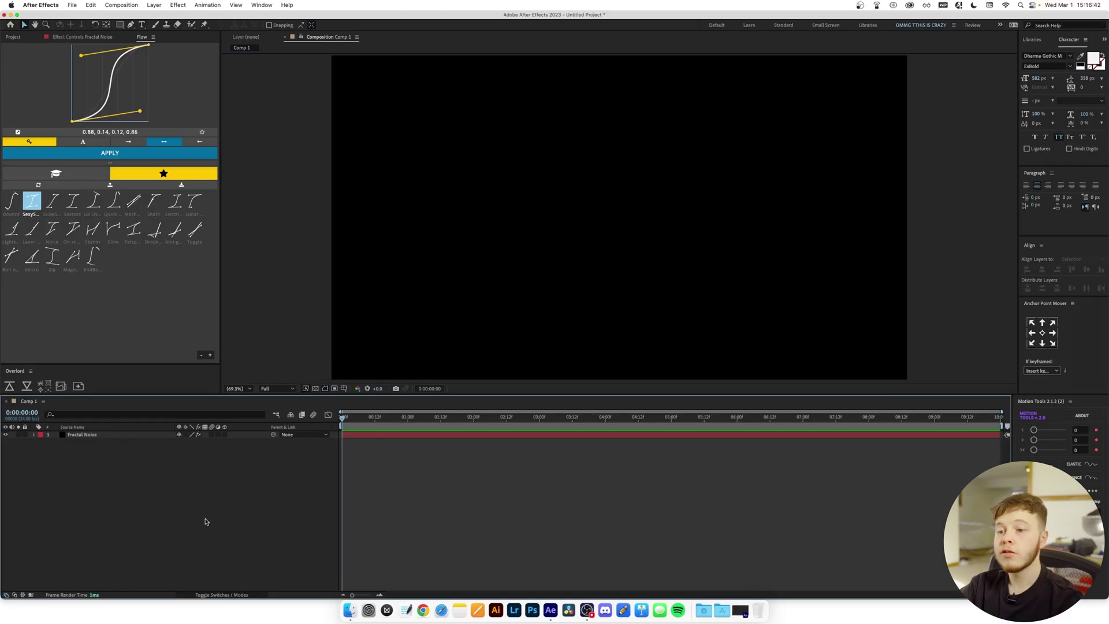
- Create a second solid named Text and change its colour to red
key(super+y)
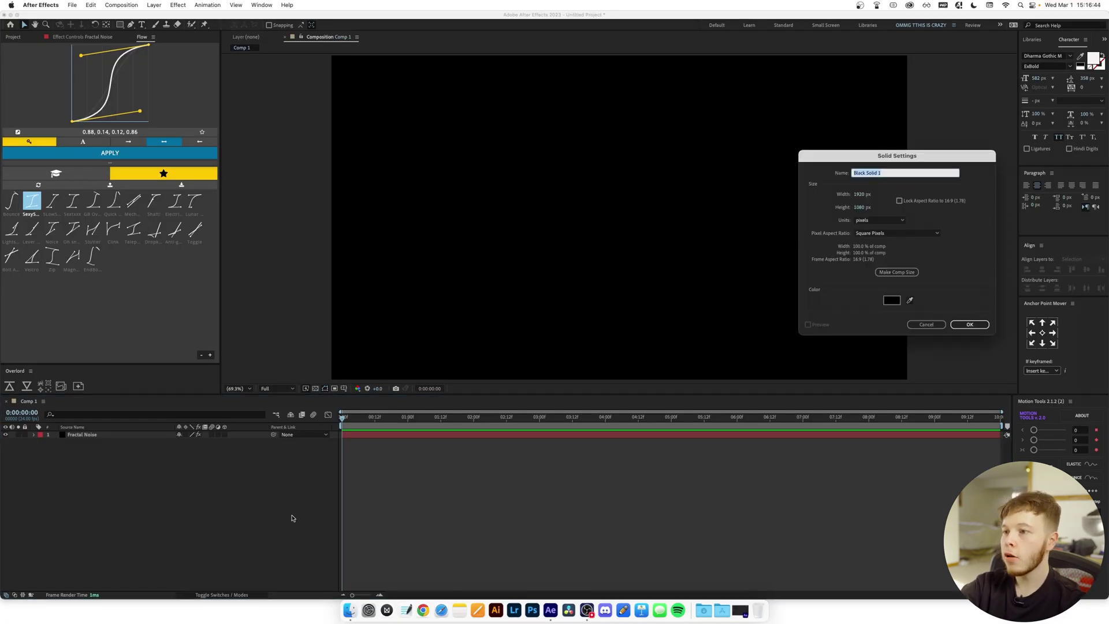
text(Test)
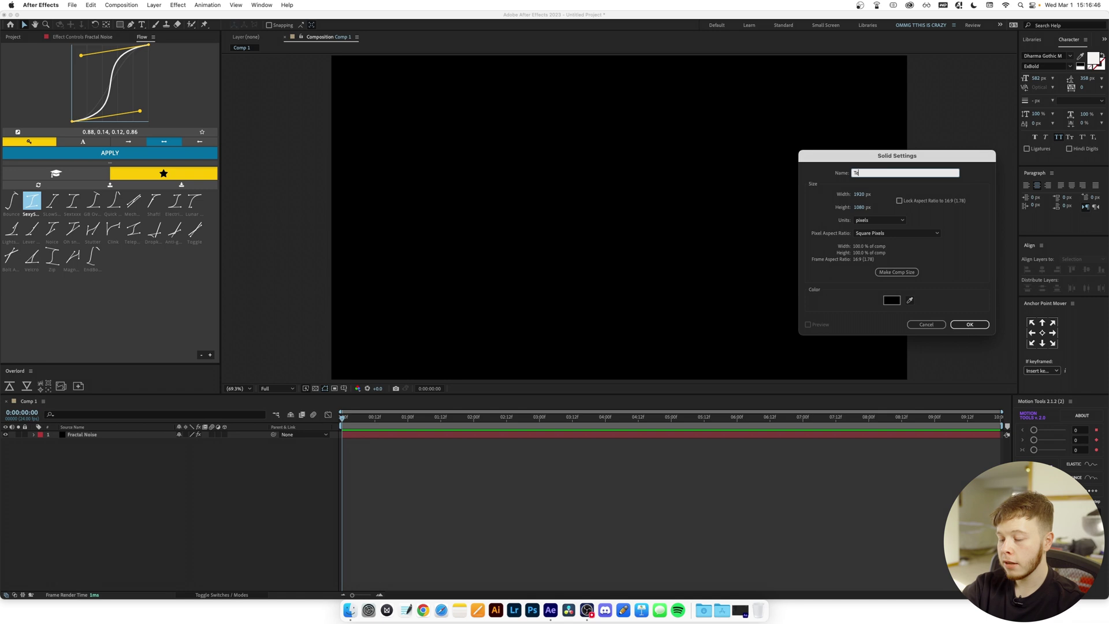
key(Return)
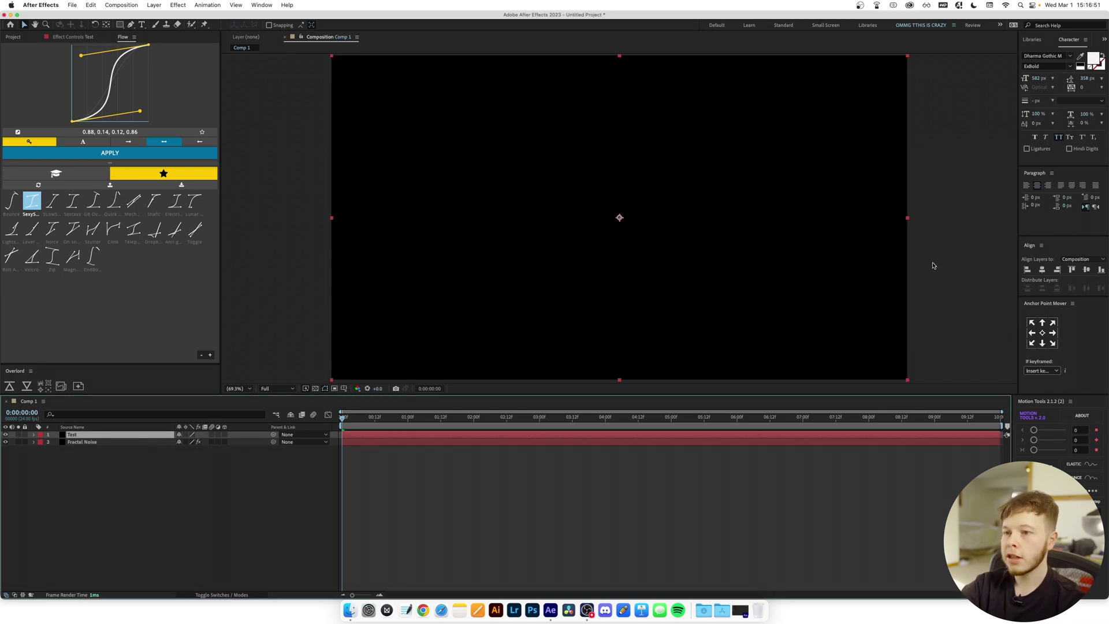
key(super+shift+y)
click(306, 238)
drag(636, 323, 723, 255)
click(765, 274)
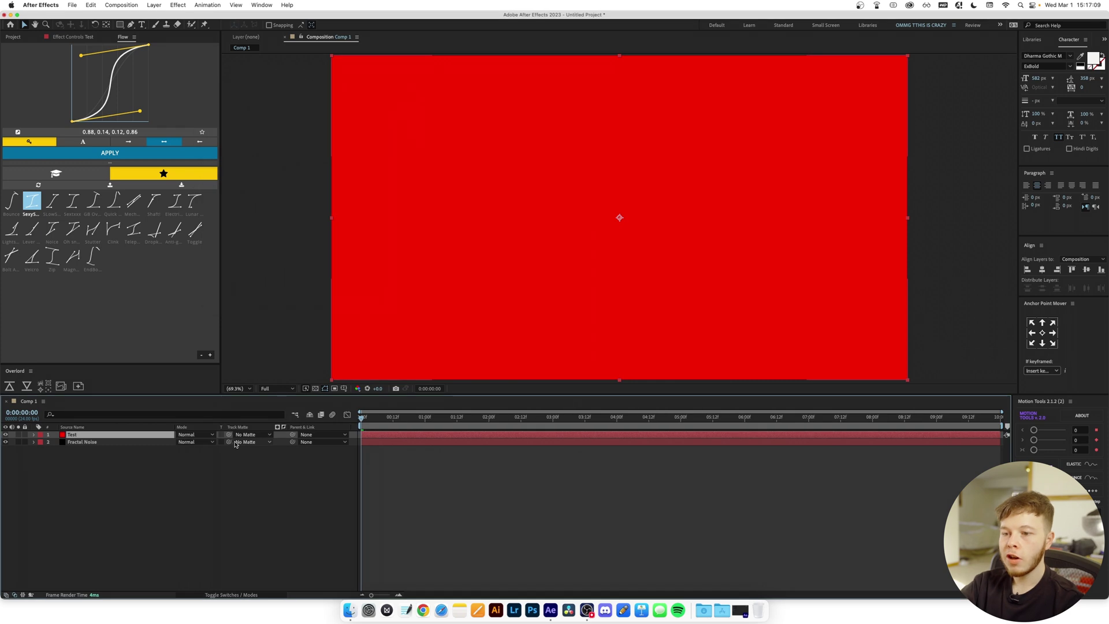
- Use the Fractal Noise layer as a luma matte for the Text layer and preview the transition
drag(228, 435, 81, 442)
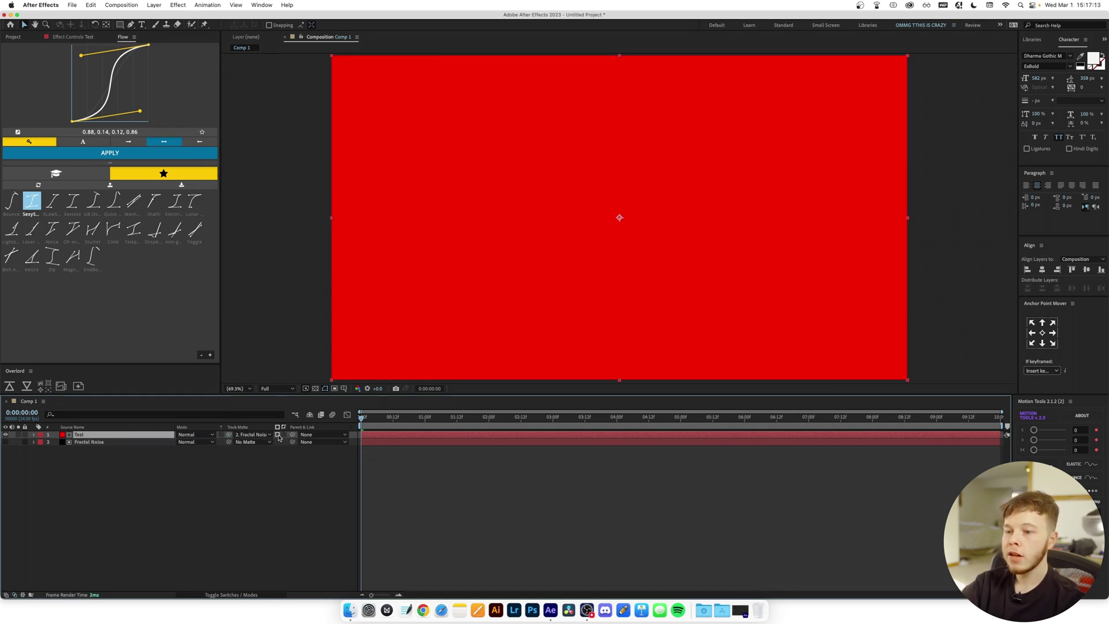
click(278, 435)
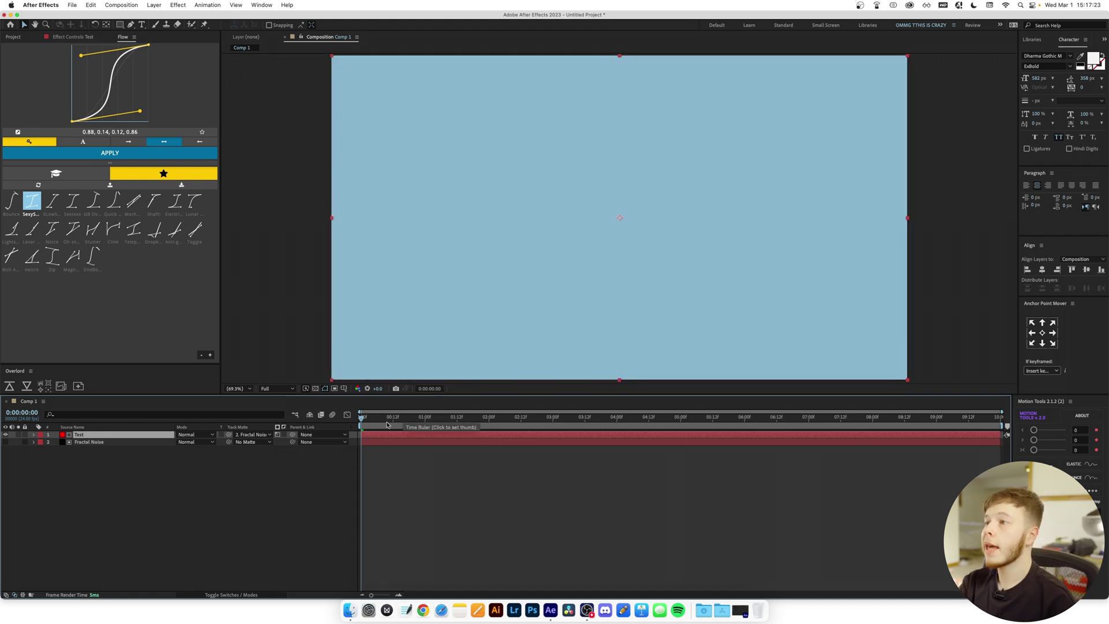
mouse_move(384, 424)
mouse_down()
mouse_move(470, 425)
mouse_move(366, 425)
mouse_up()
key(space)
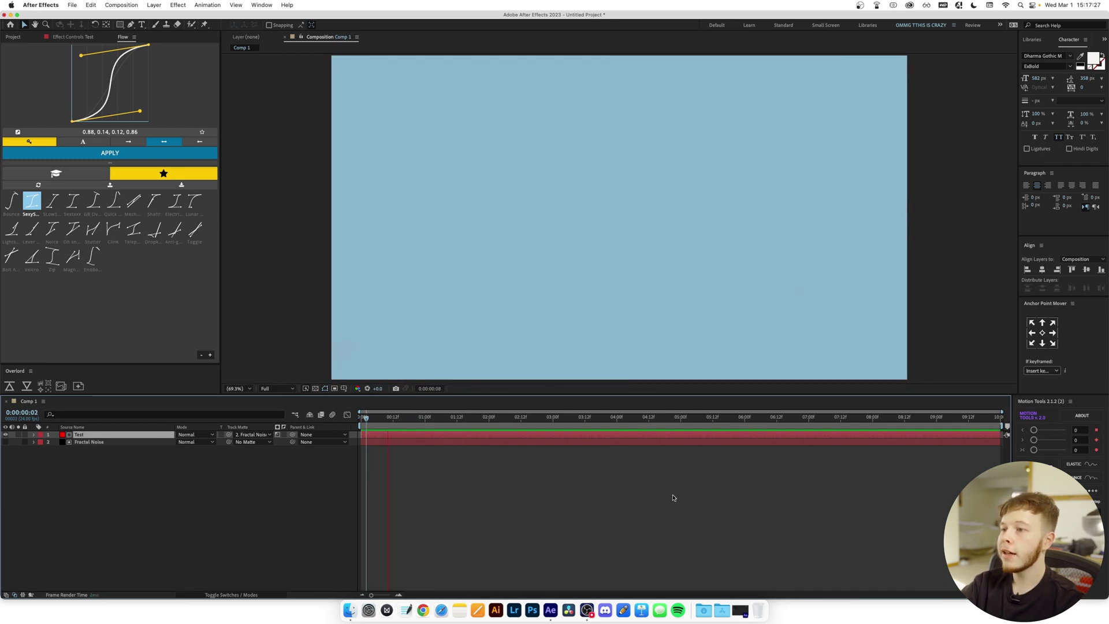
key(space)
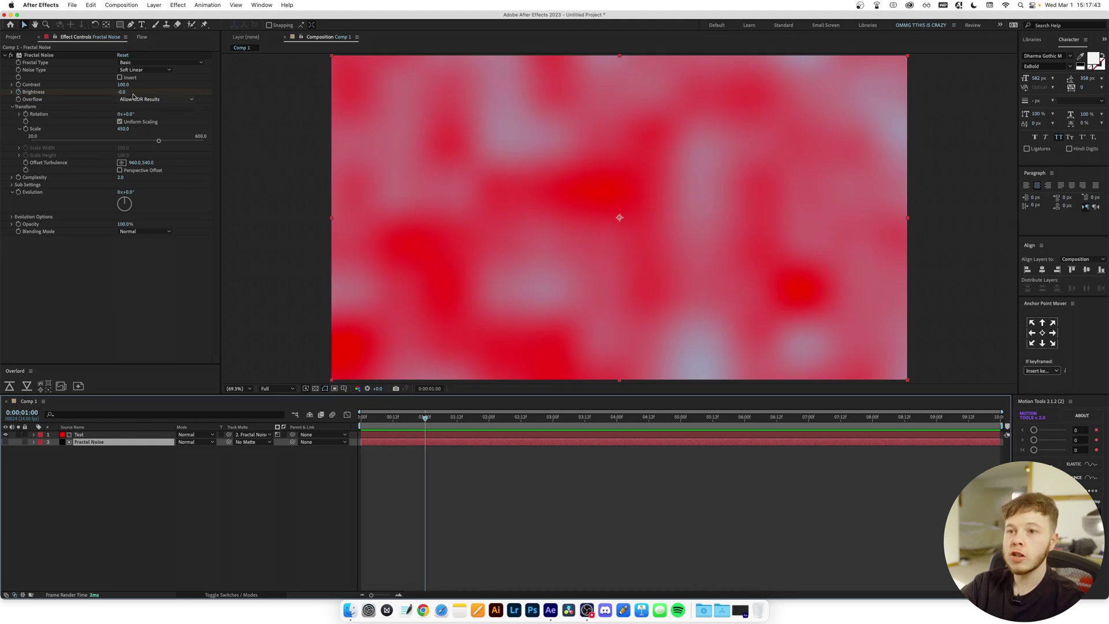
- Raise the Fractal Noise contrast to 364 and its scale to 842, checking the transition across the timeline
drag(123, 84, 247, 88)
drag(413, 418, 422, 417)
drag(123, 128, 304, 139)
mouse_move(421, 418)
mouse_down()
mouse_move(397, 420)
mouse_move(432, 423)
mouse_up()
key(Home)
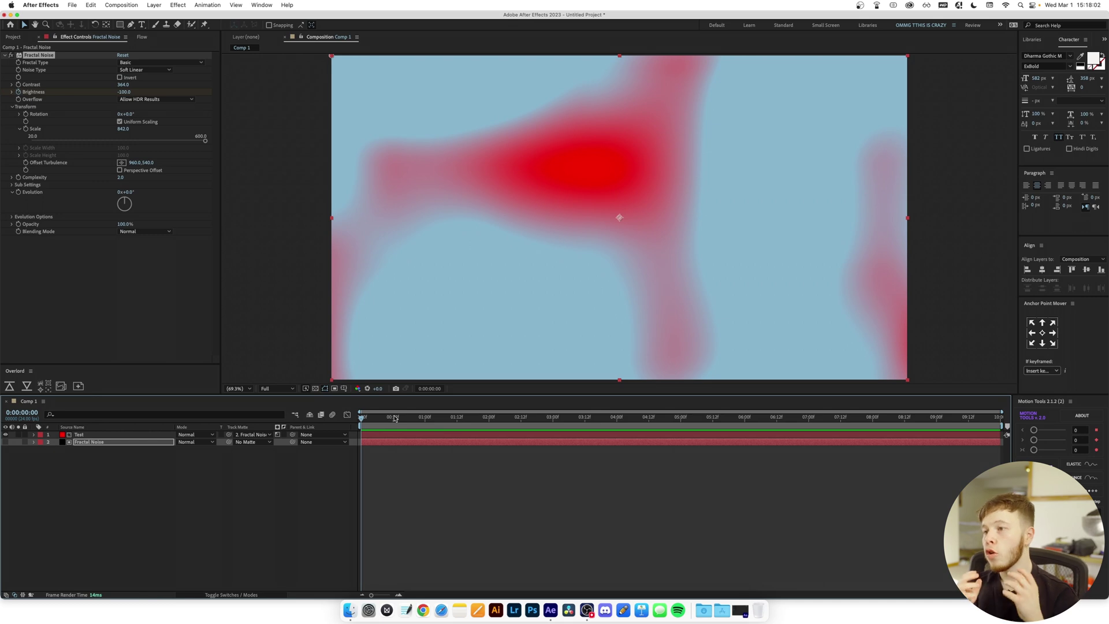
- Hide the Text layer, show the Fractal Noise layer and apply the Color Key effect to it
click(6, 434)
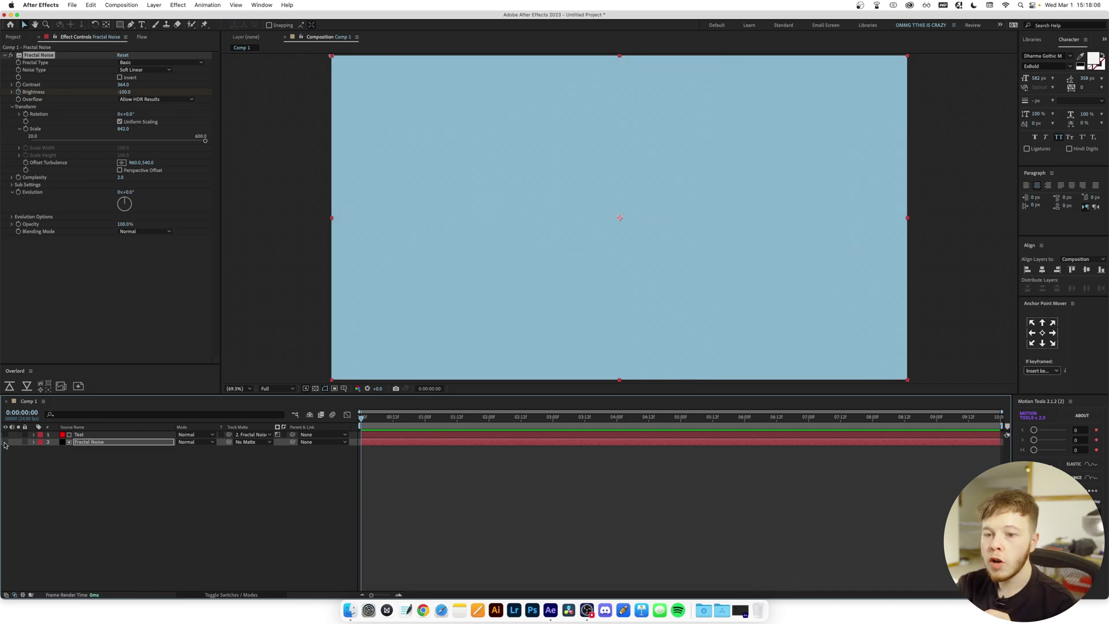
click(6, 442)
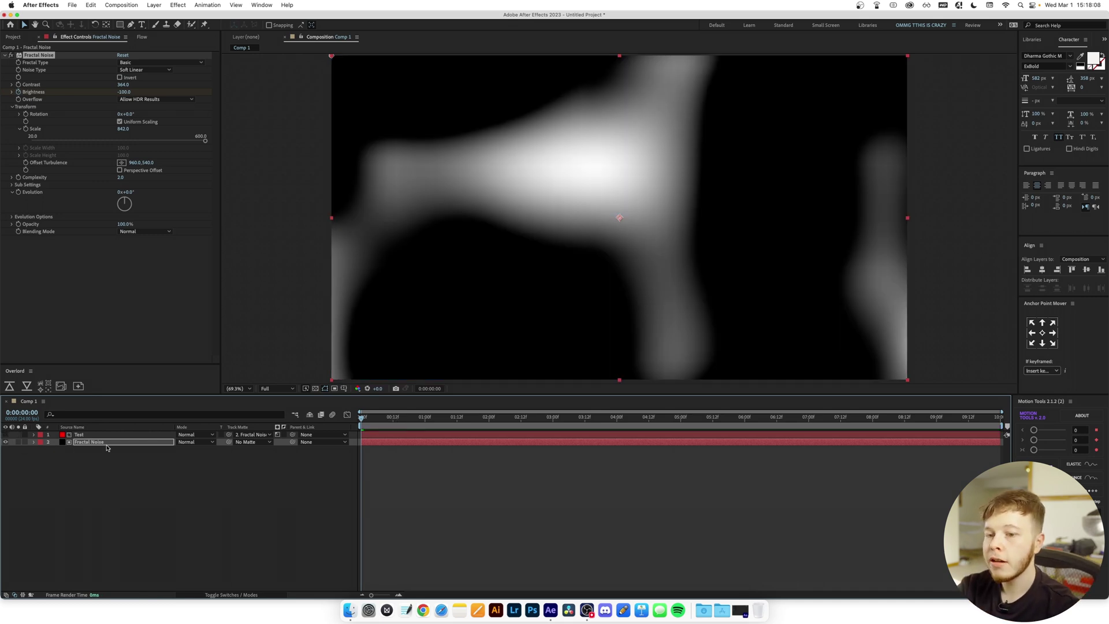
key(ctrl+space)
text(col)
key(Down)
key(Down)
key(Return)
- Key out the noise's white highlight with colour tolerance 255 and edge feather about 40, and check it over the transparency grid
click(133, 247)
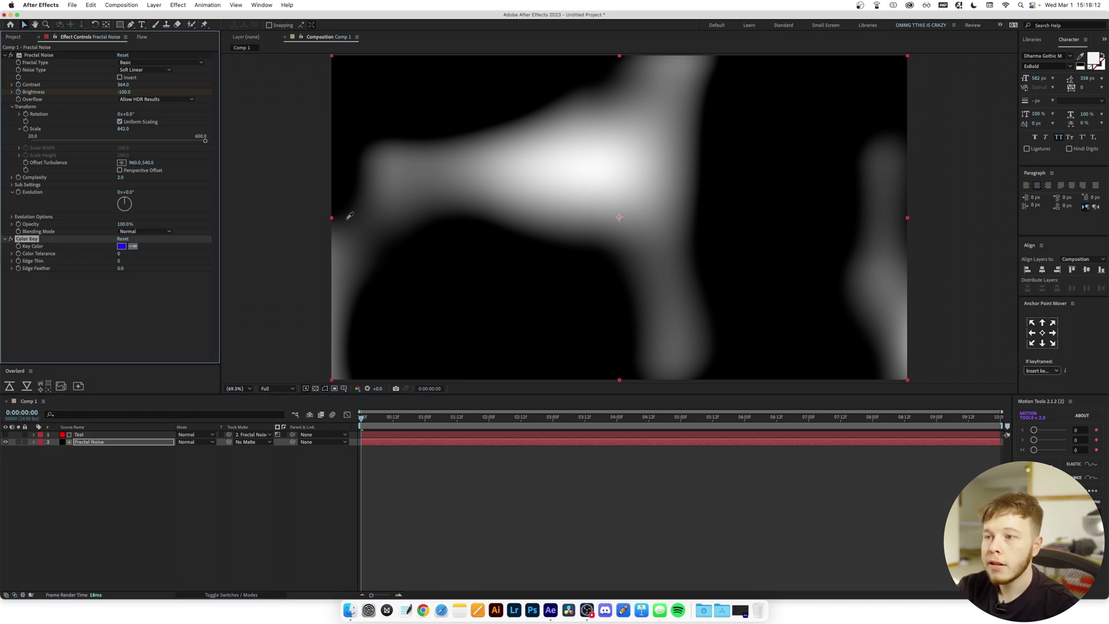
click(598, 165)
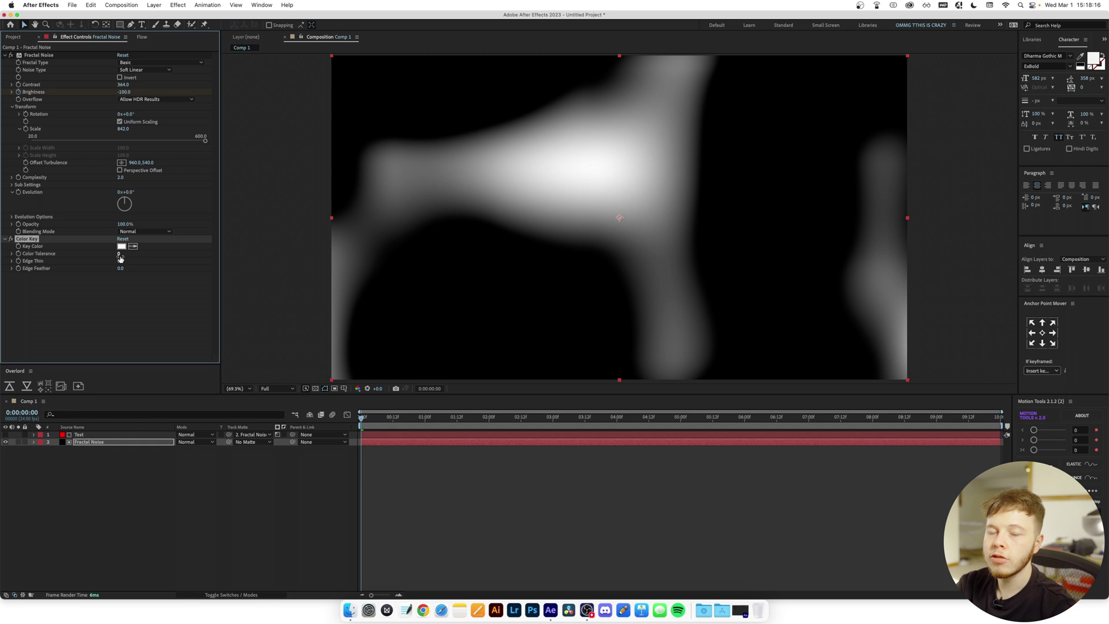
drag(120, 258, 260, 266)
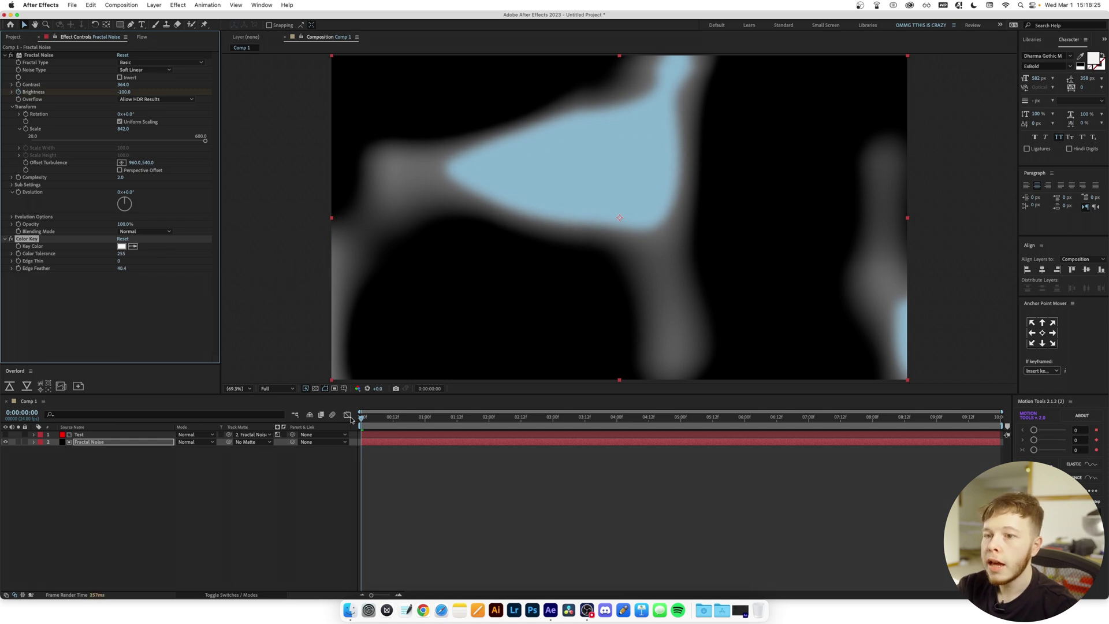
click(315, 388)
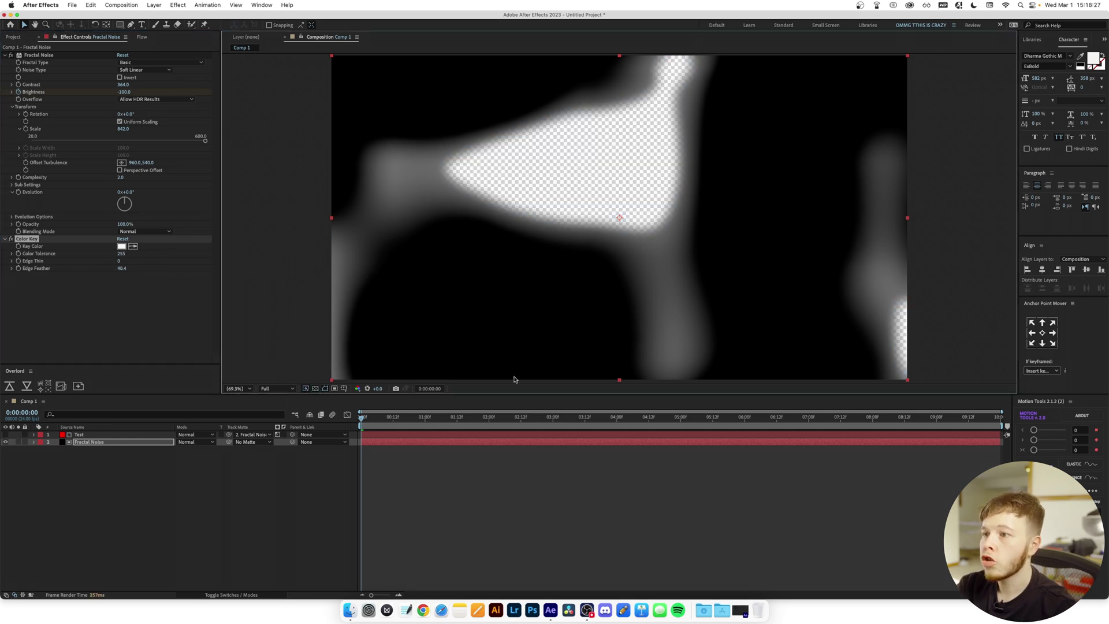
drag(381, 418, 336, 420)
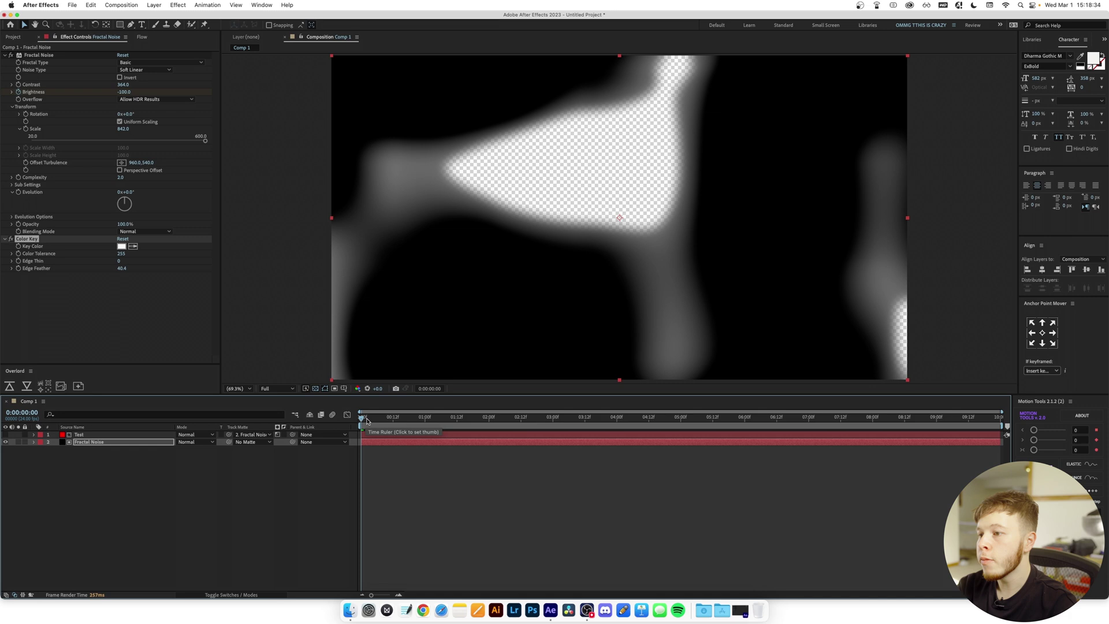
- Delete both layers from the composition and turn off the transparency grid
drag(164, 493, 77, 429)
key(Delete)
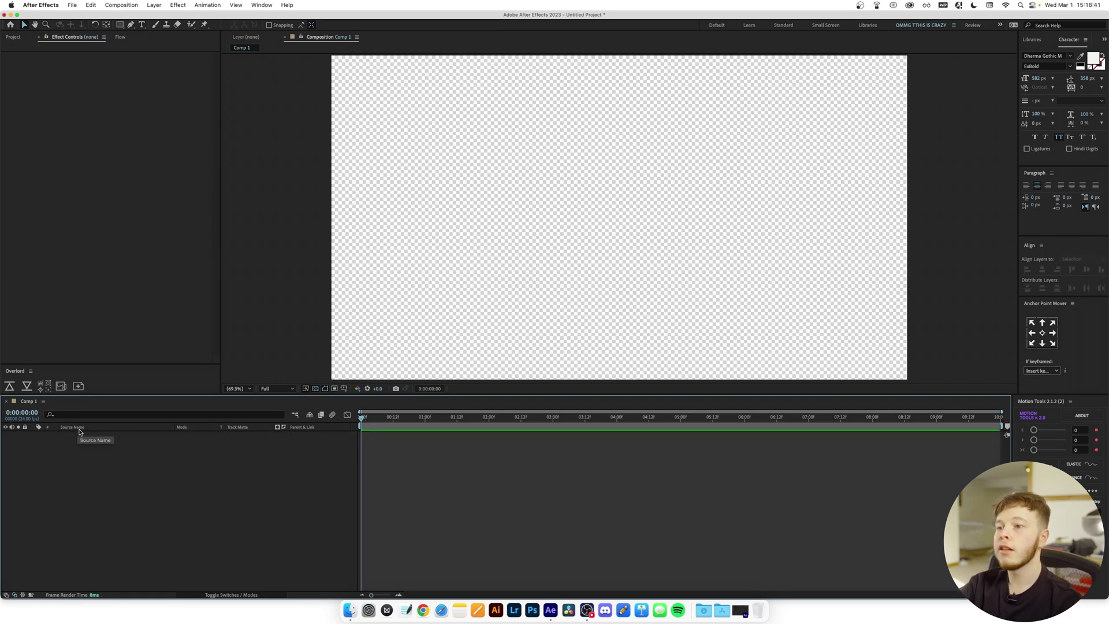
click(316, 388)
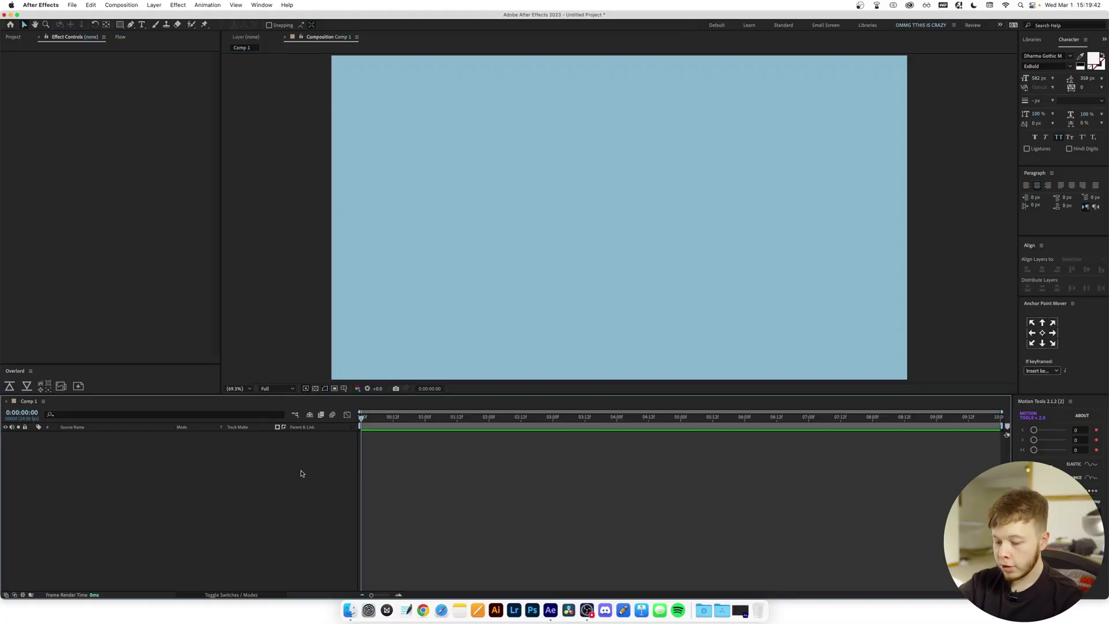
- Create a composition-sized red solid named Topo Map
key(super+y)
text(F)
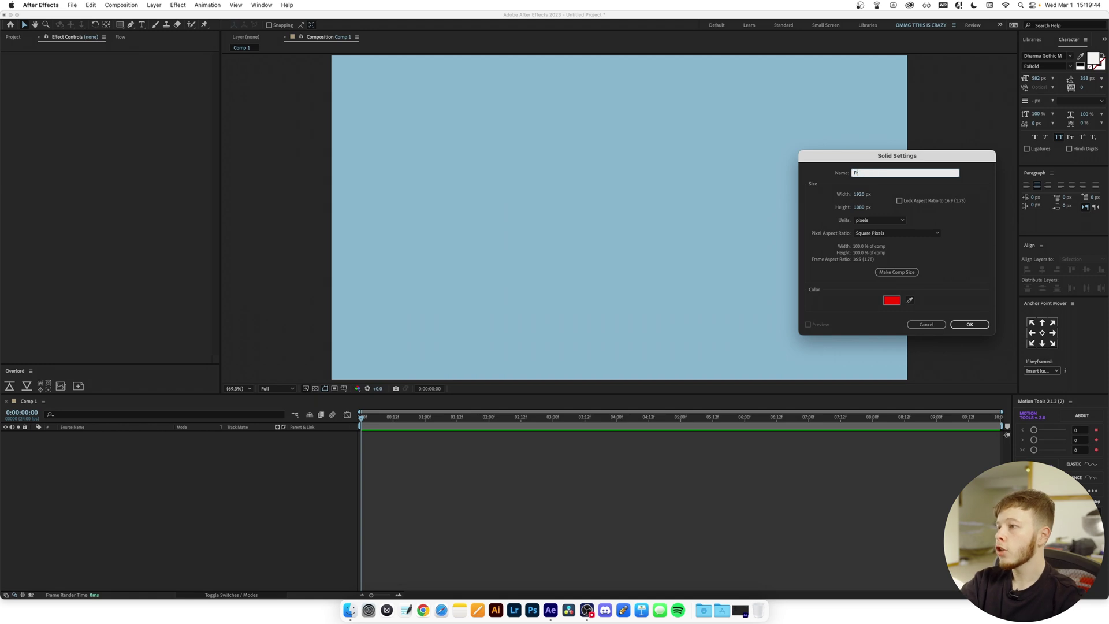
text(opo Map)
key(Return)
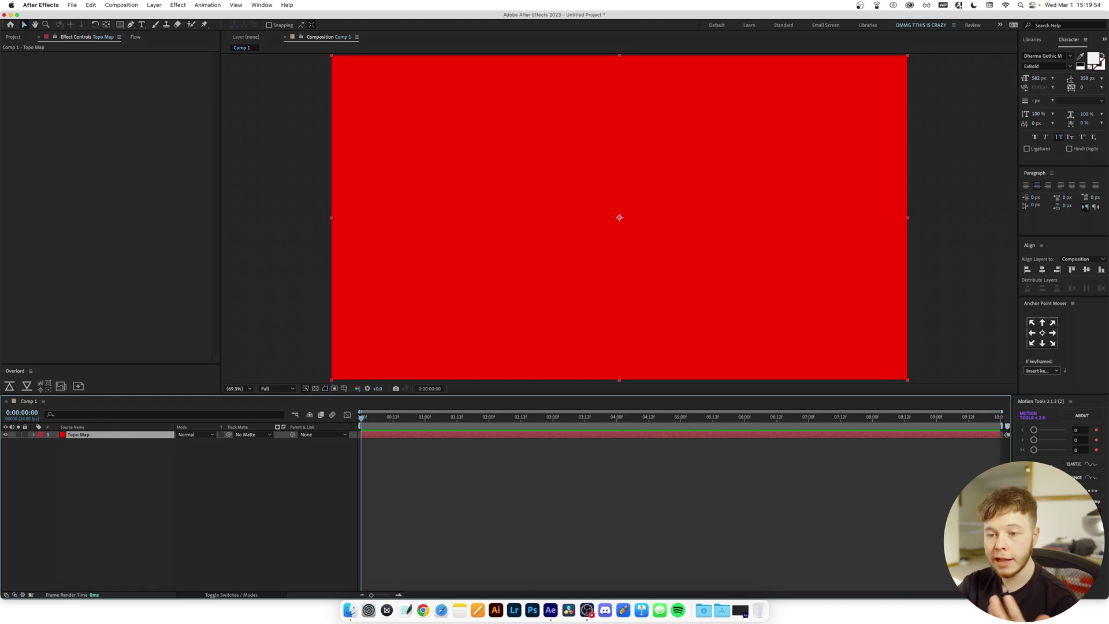
- Apply the Fractal Noise effect to the Topo Map solid
key(ctrl+space)
text(fra)
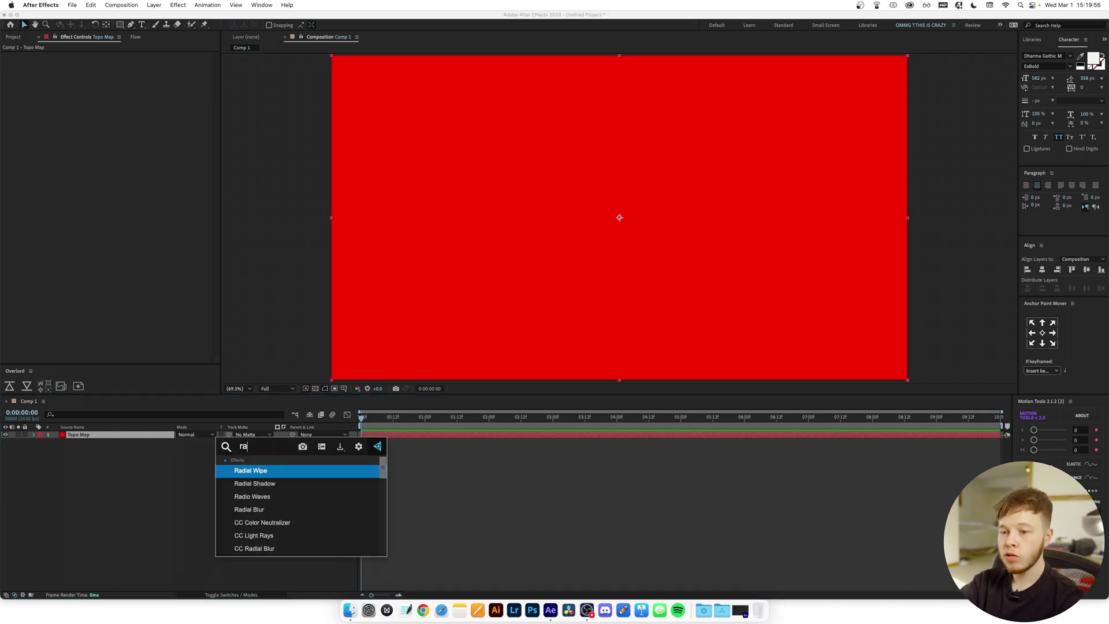
key(Return)
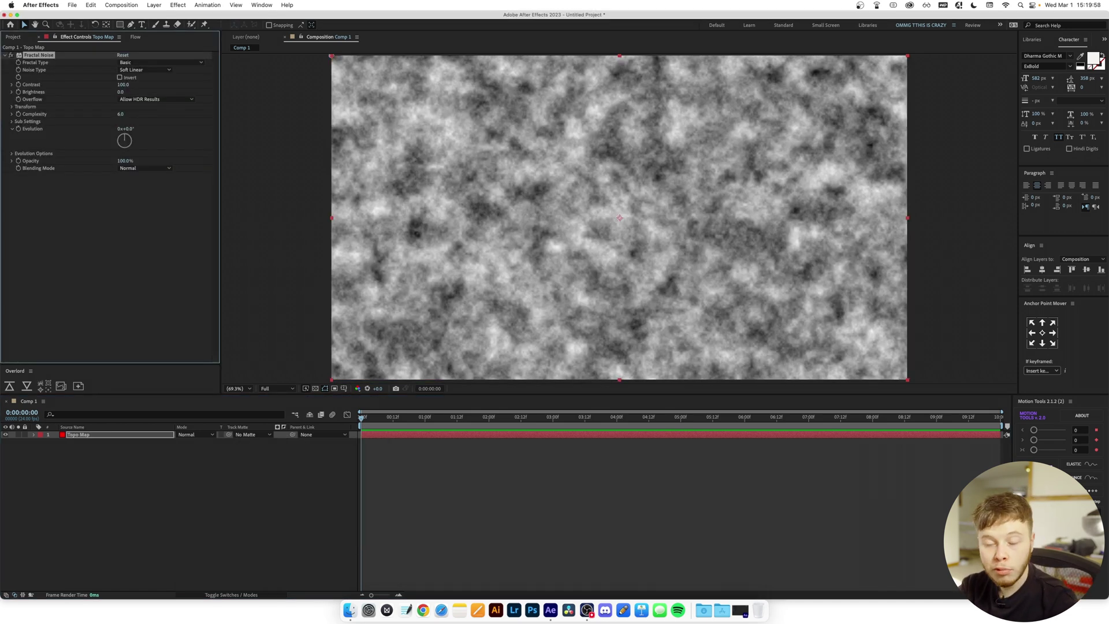
key(space)
key(space)
key(ctrl+space)
text(post)
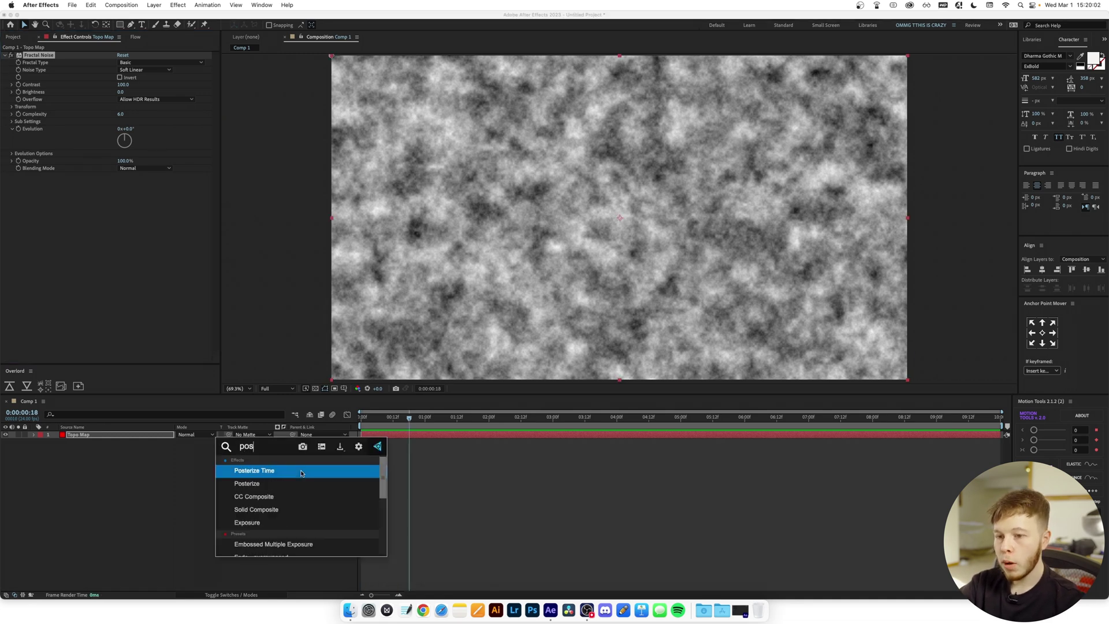
key(Return)
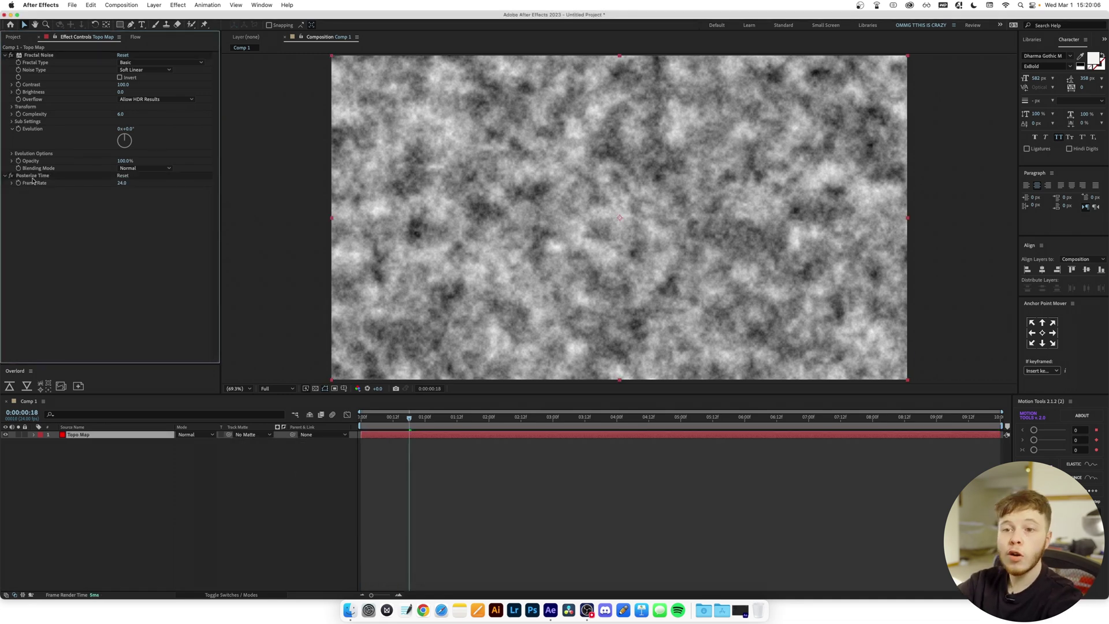
click(35, 176)
key(Delete)
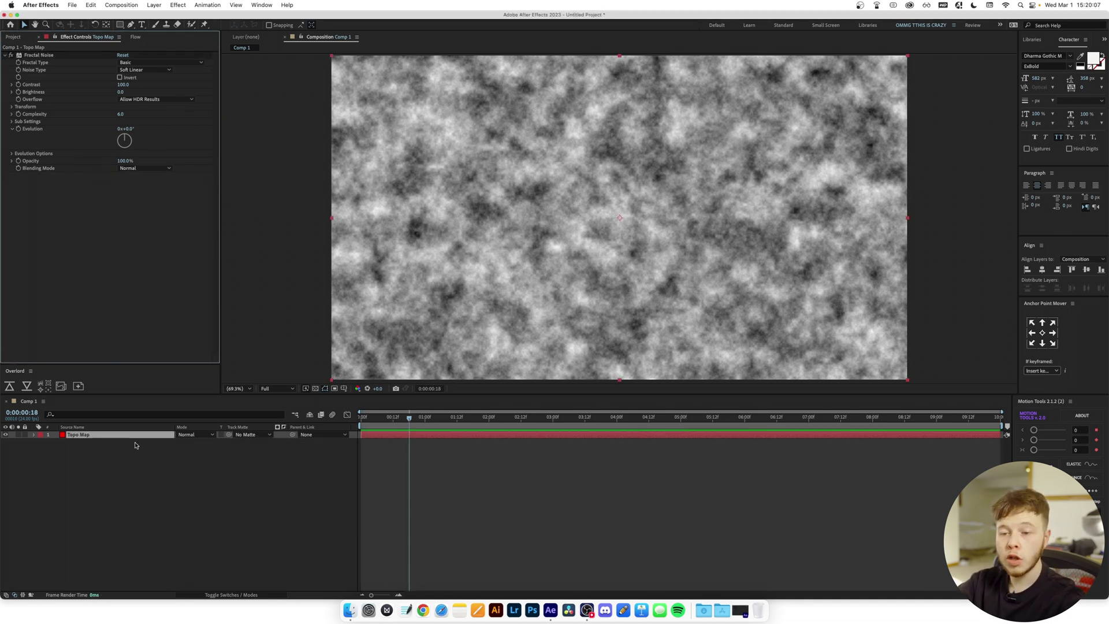
- Add the Posterize effect and then the Find Edges effect to the Topo Map layer
key(ctrl+space)
text(pos)
key(Down)
key(Return)
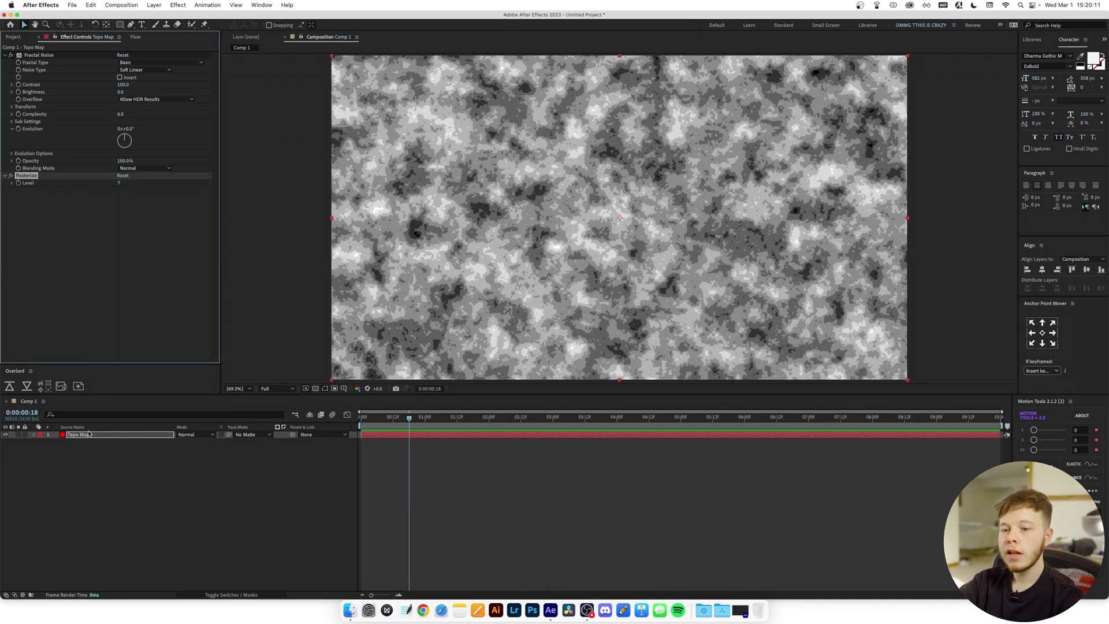
key(ctrl+space)
text(find)
key(Return)
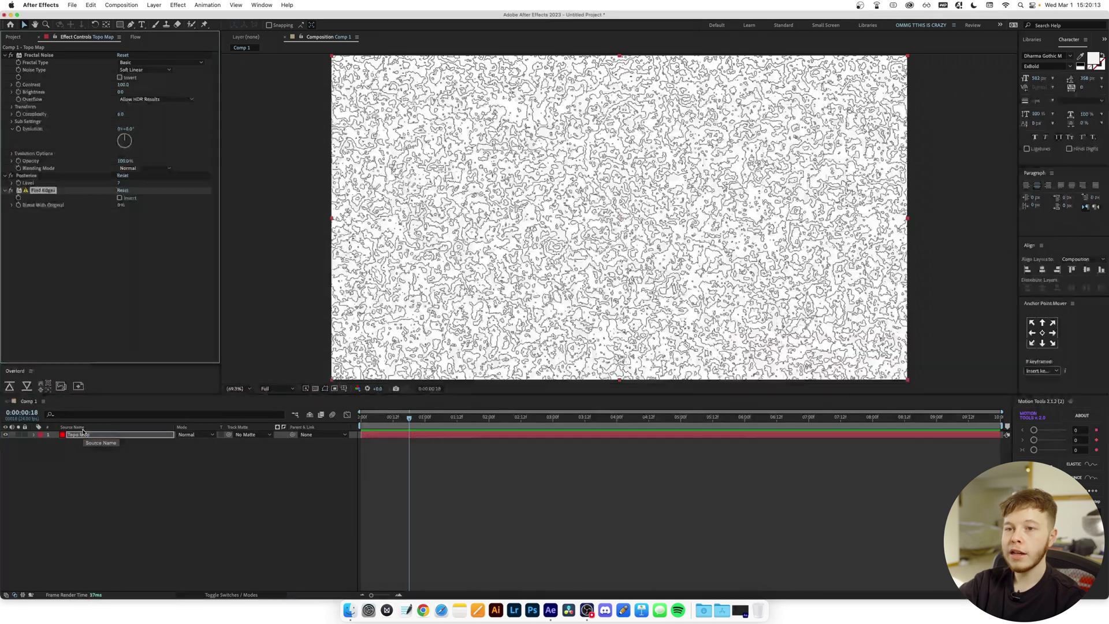
click(114, 239)
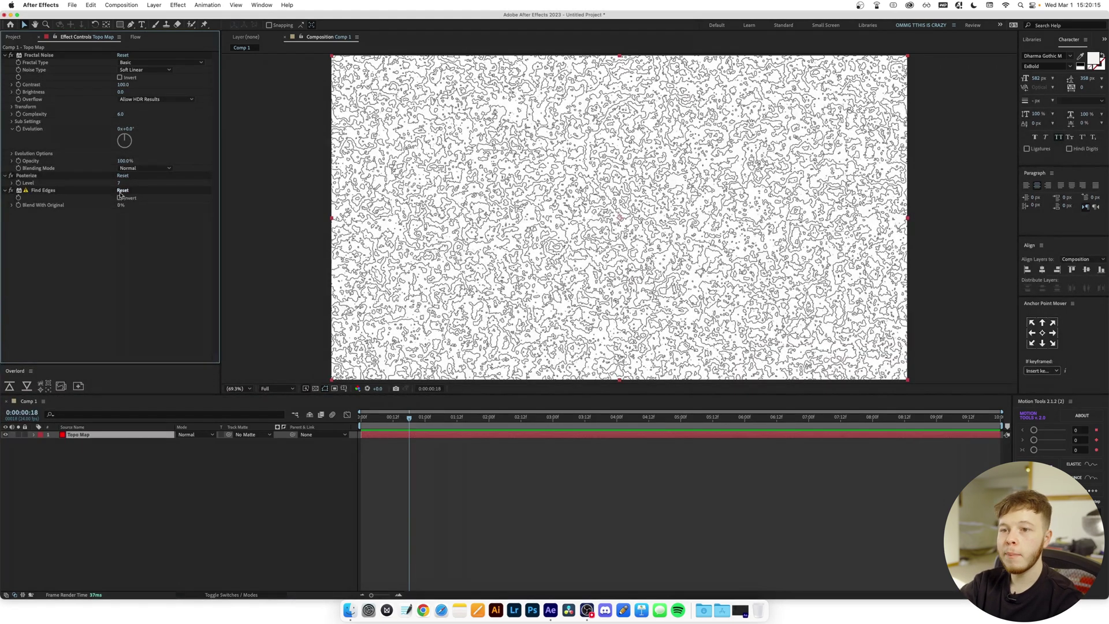
- Set the Posterize level to 6 and the Fractal Noise complexity to 2
drag(119, 183, 119, 184)
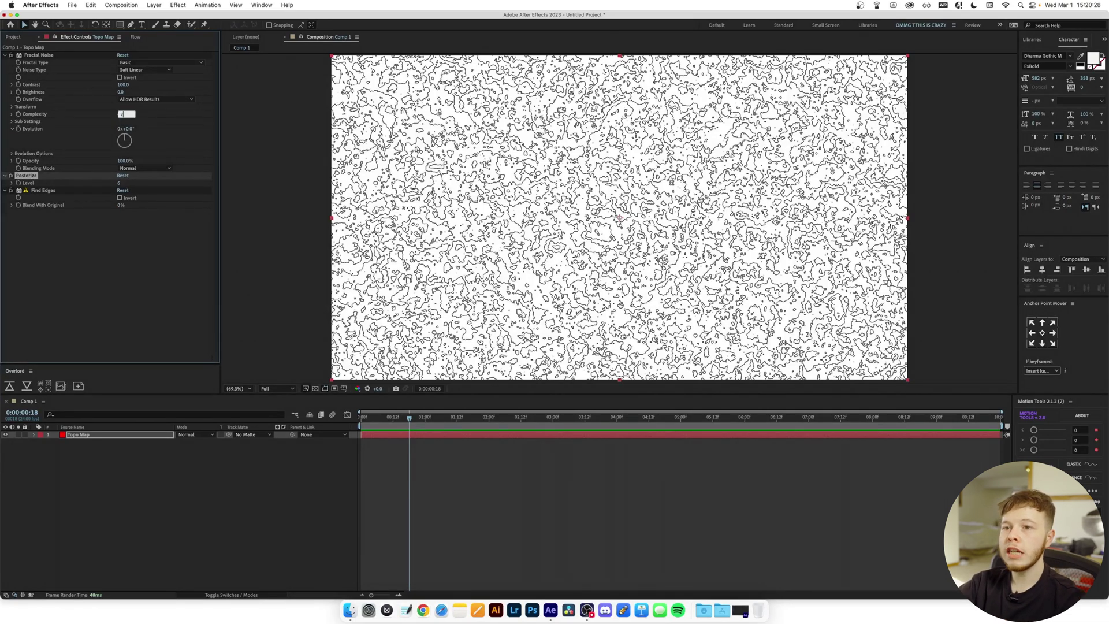
text(2)
key(Return)
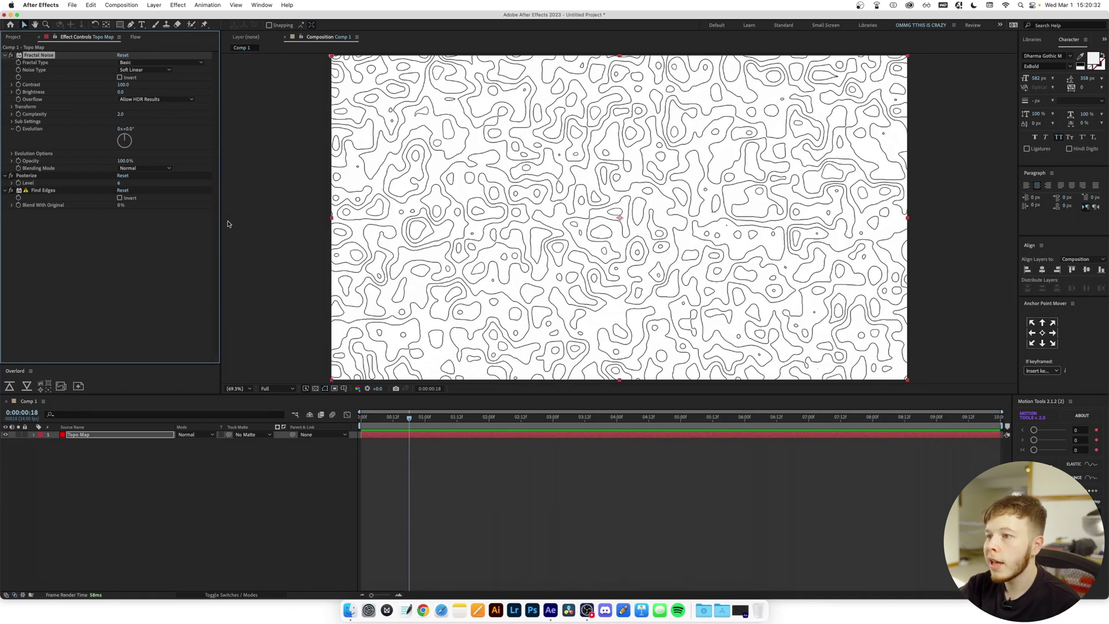
- Enlarge the fractal noise to a scale of 496 and return to the first frame
click(12, 107)
drag(123, 129, 340, 371)
key(Home)
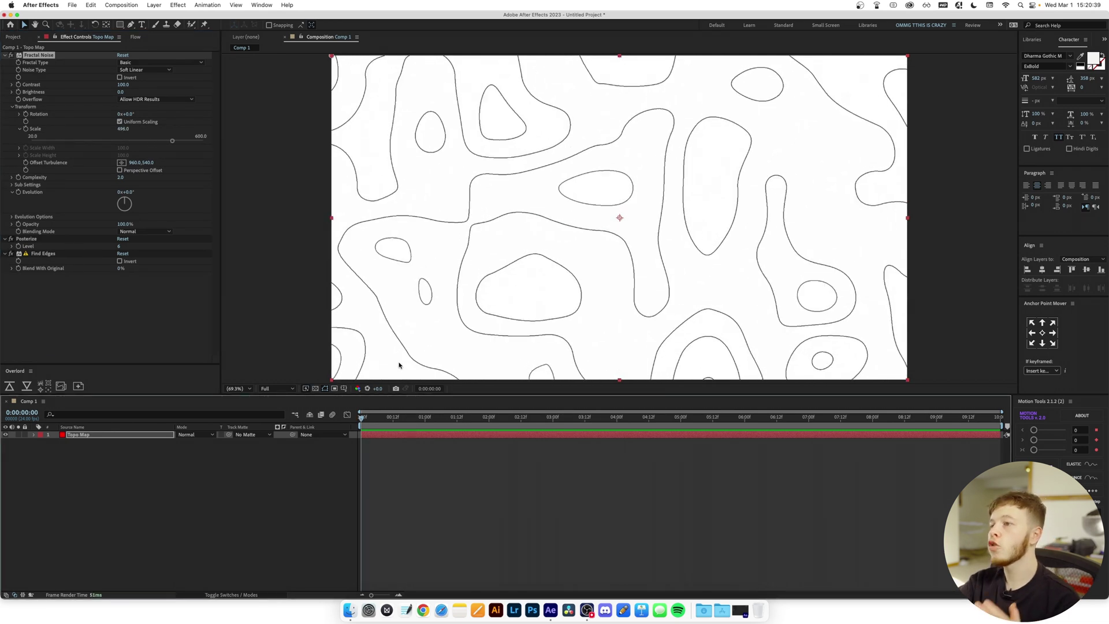
click(147, 322)
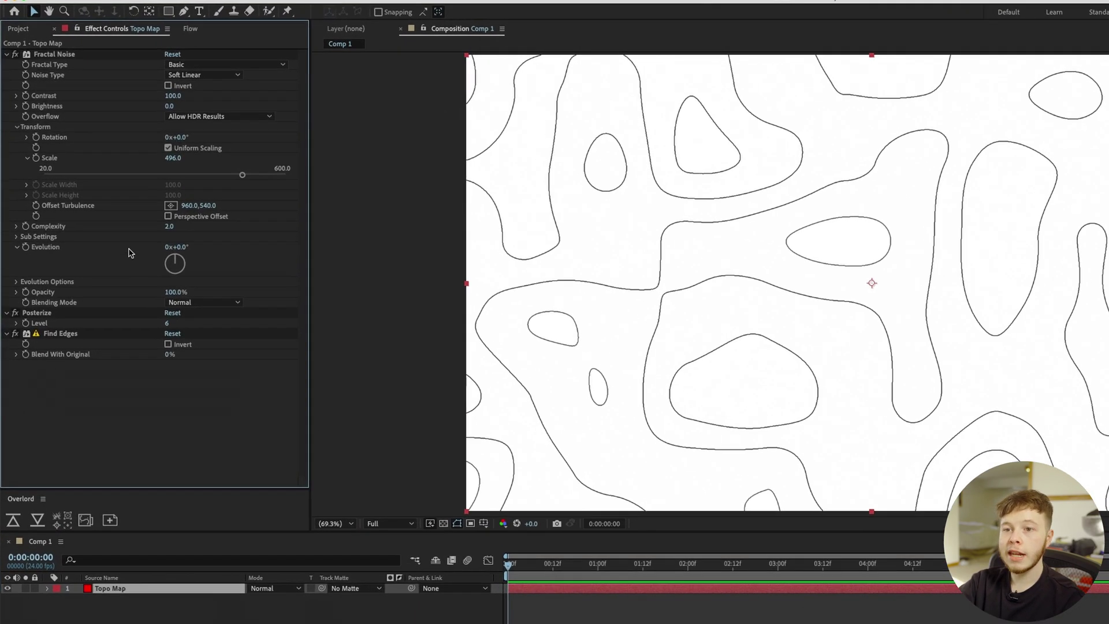
- Animate the Fractal Noise evolution with the expression time*10 and preview the moving contour lines
alt+click(27, 259)
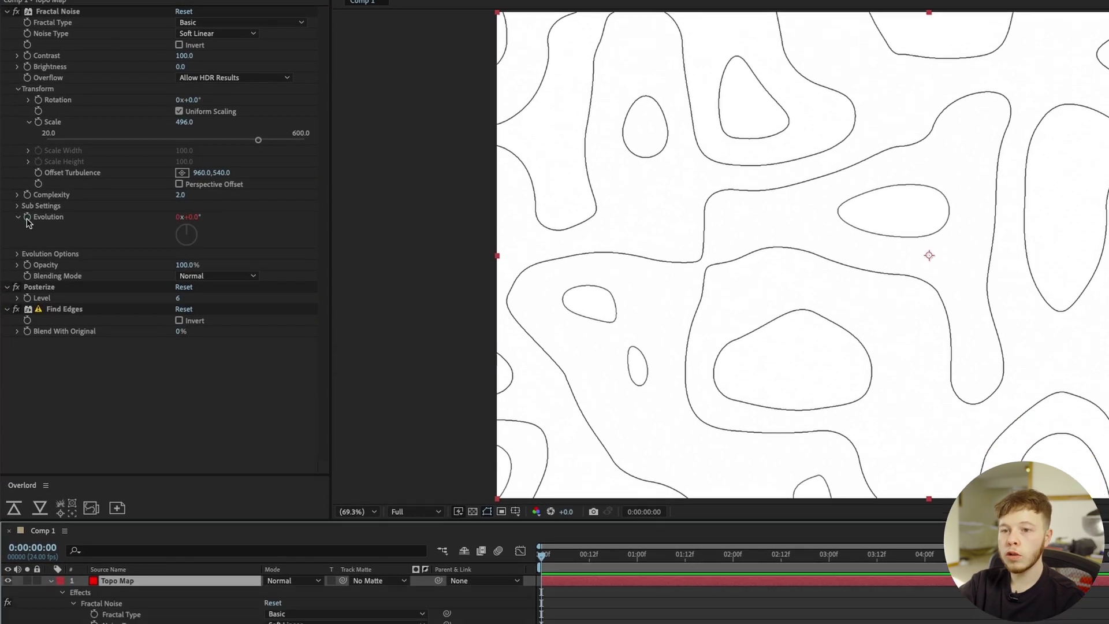
text(time*10)
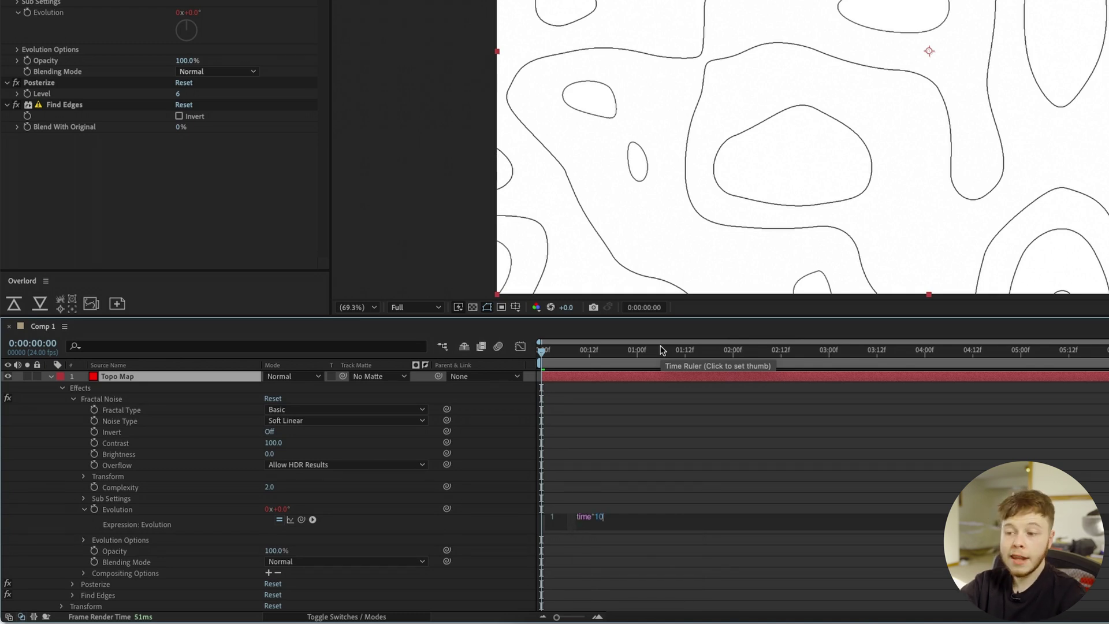
click(769, 458)
key(space)
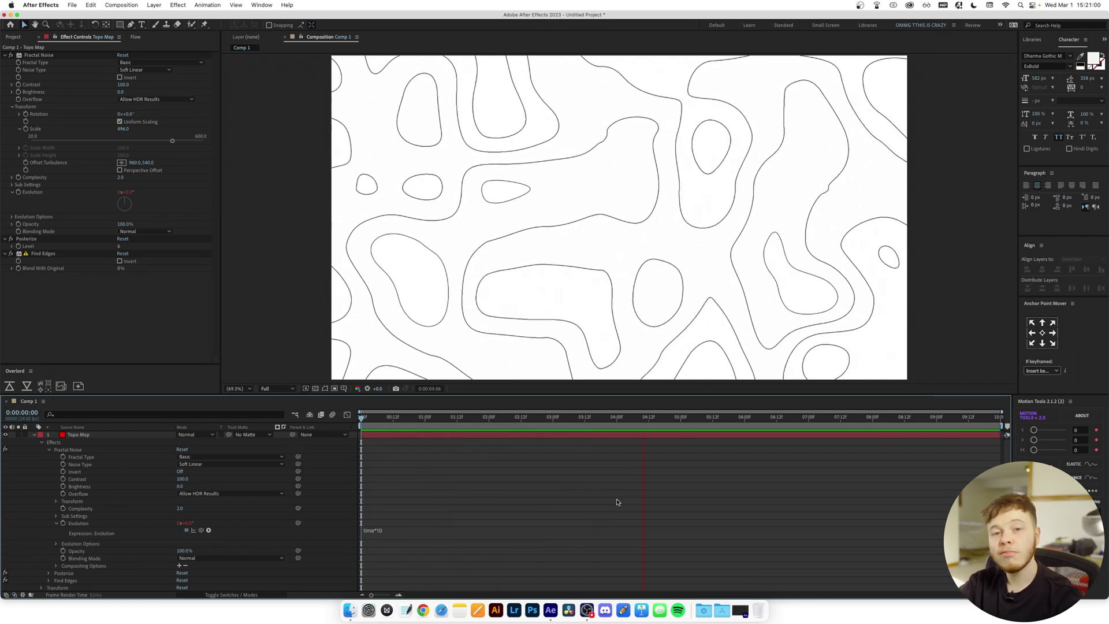
click(128, 319)
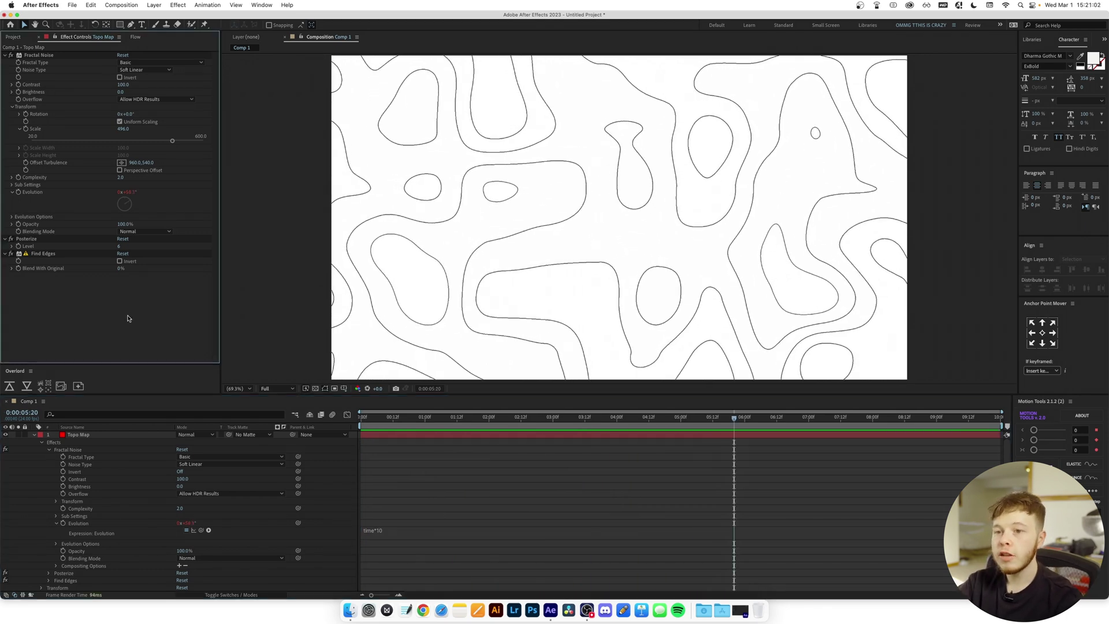
- Select the Fractal Noise, Posterize and Find Edges effects and locate the command for saving them as an animation preset
click(40, 255)
shift+click(34, 238)
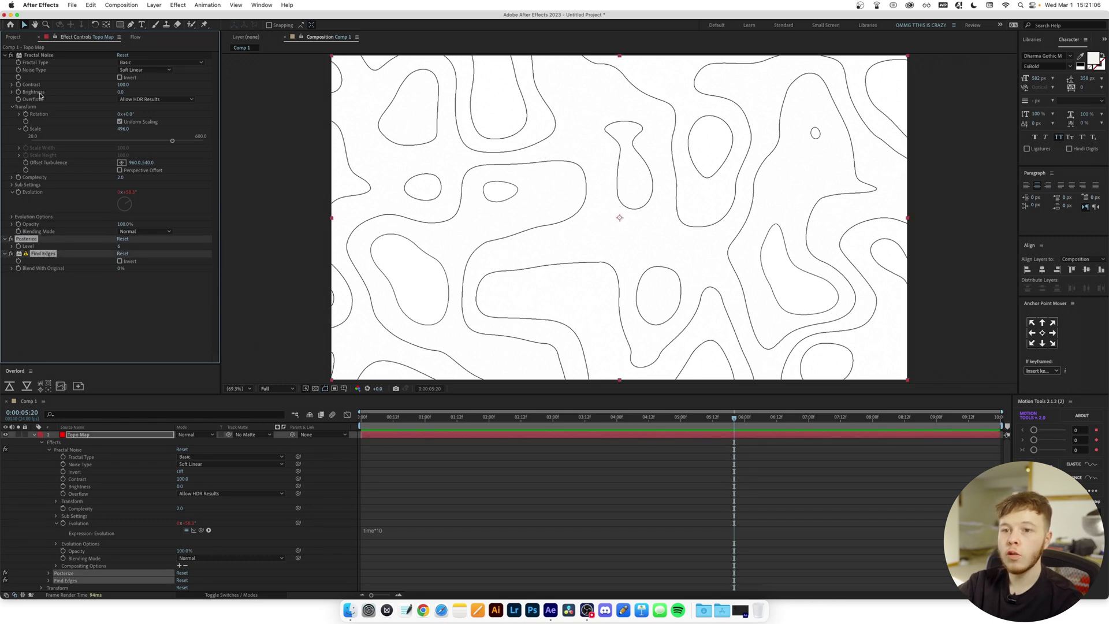
shift+click(32, 56)
click(184, 4)
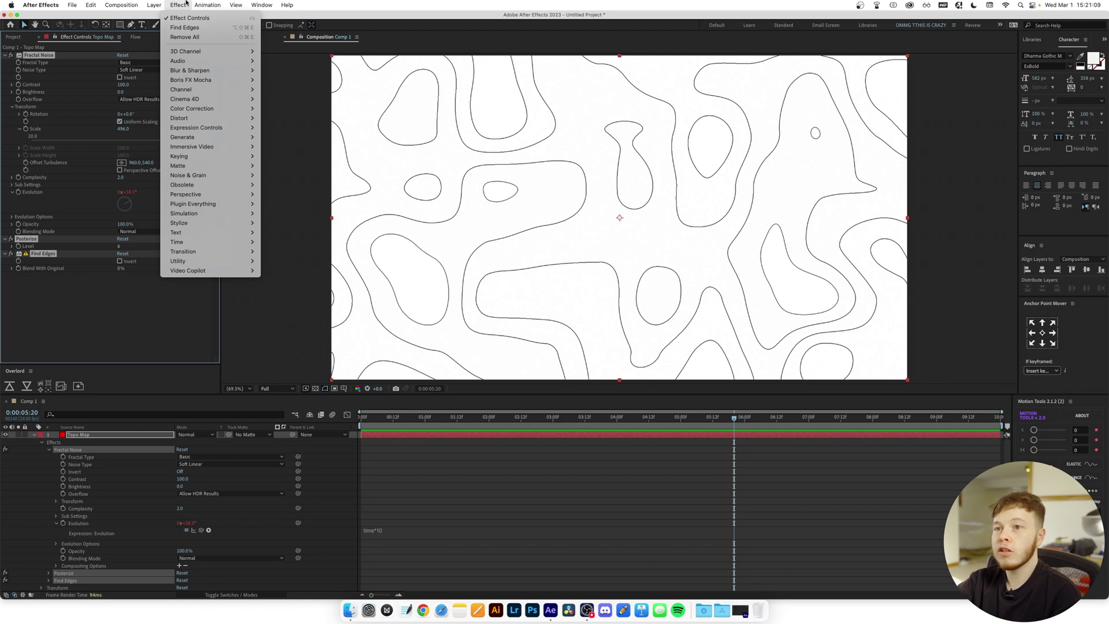
mouse_move(191, 1)
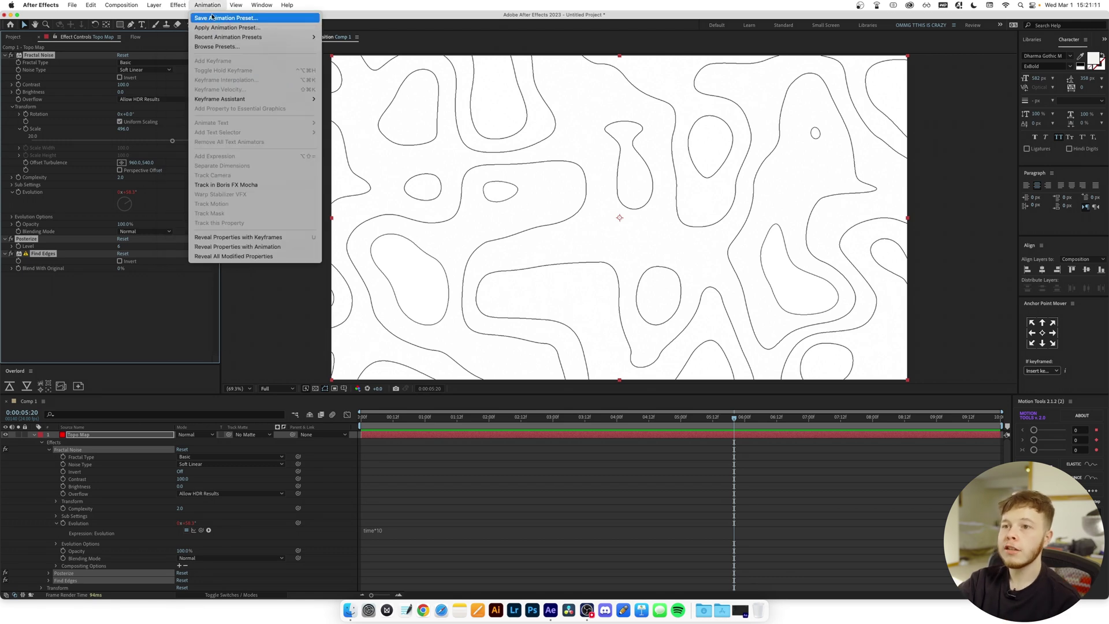
click(511, 525)
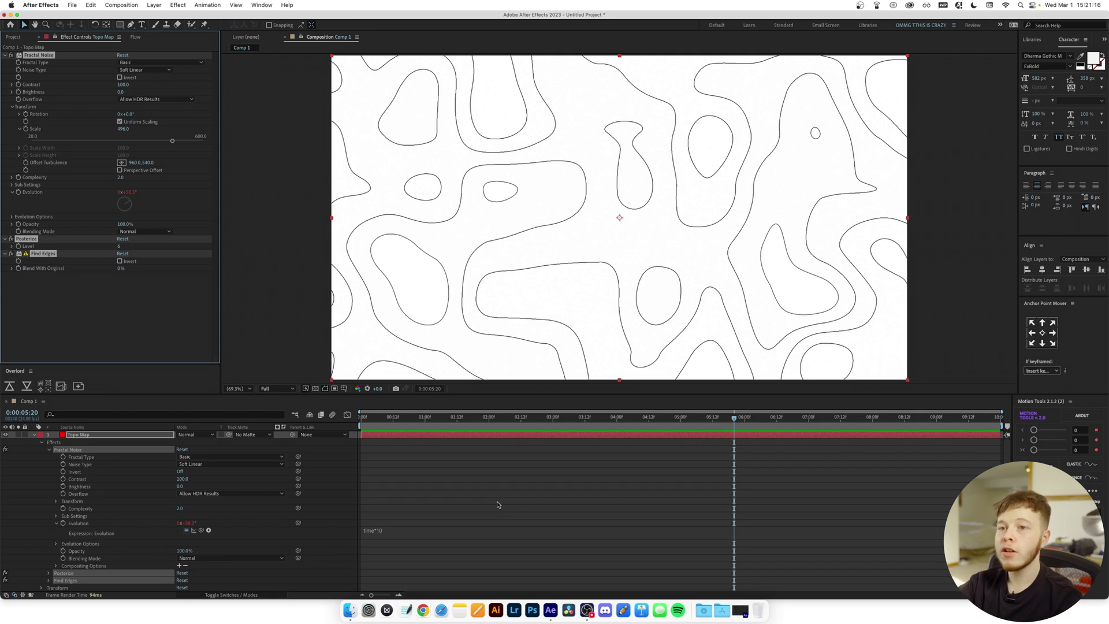
click(503, 499)
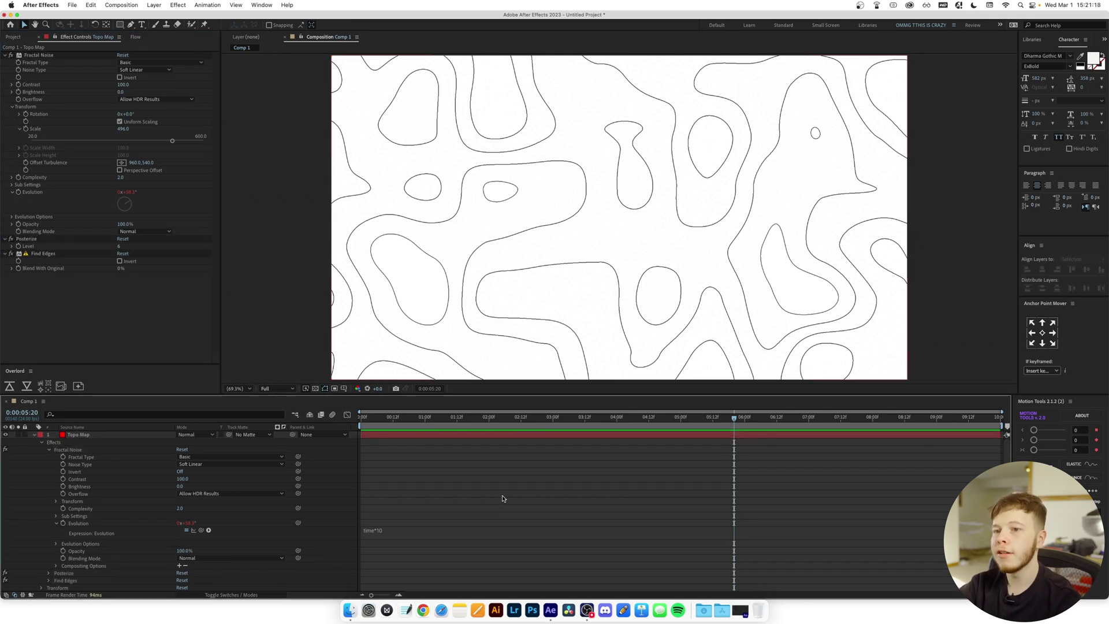
- Set the Posterize level to 16 and review the contour lines back to the first frame
drag(118, 250, 158, 249)
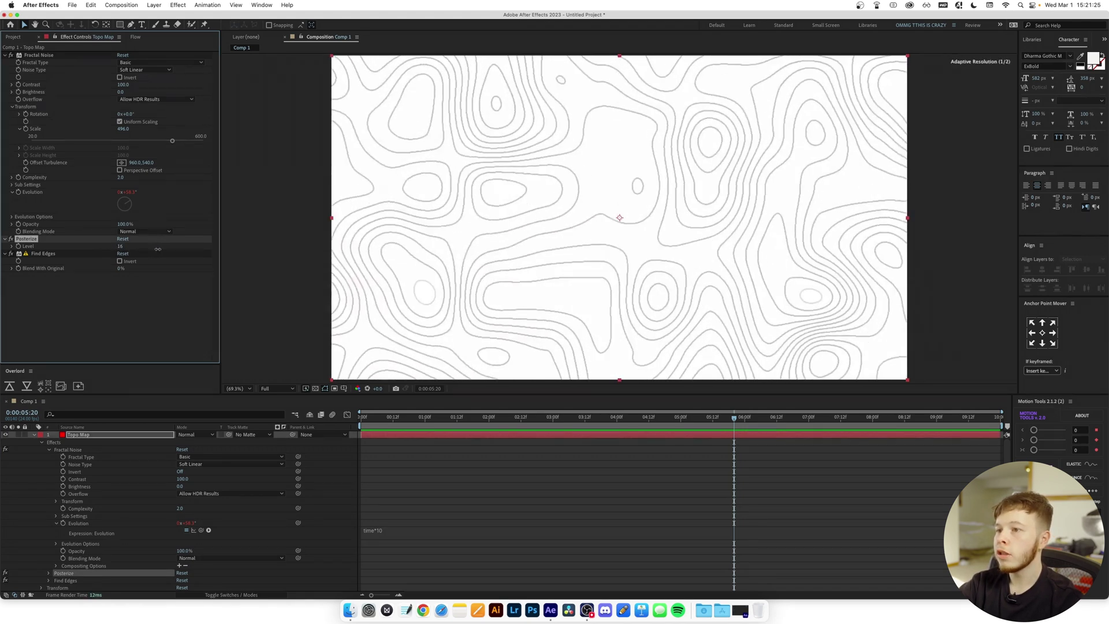
drag(664, 419, 338, 373)
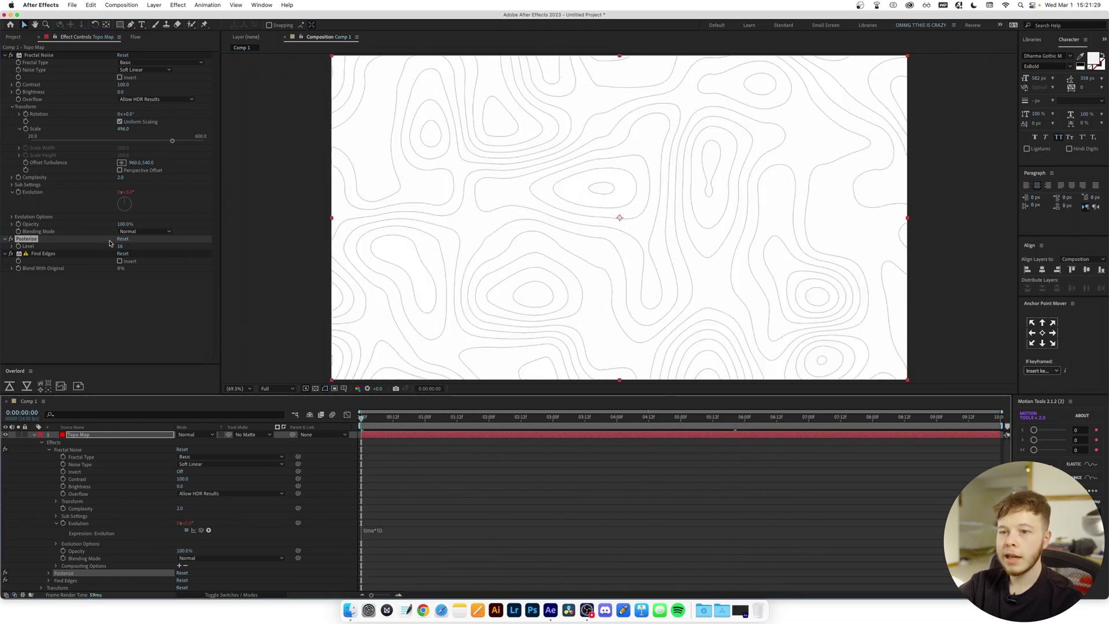
click(35, 436)
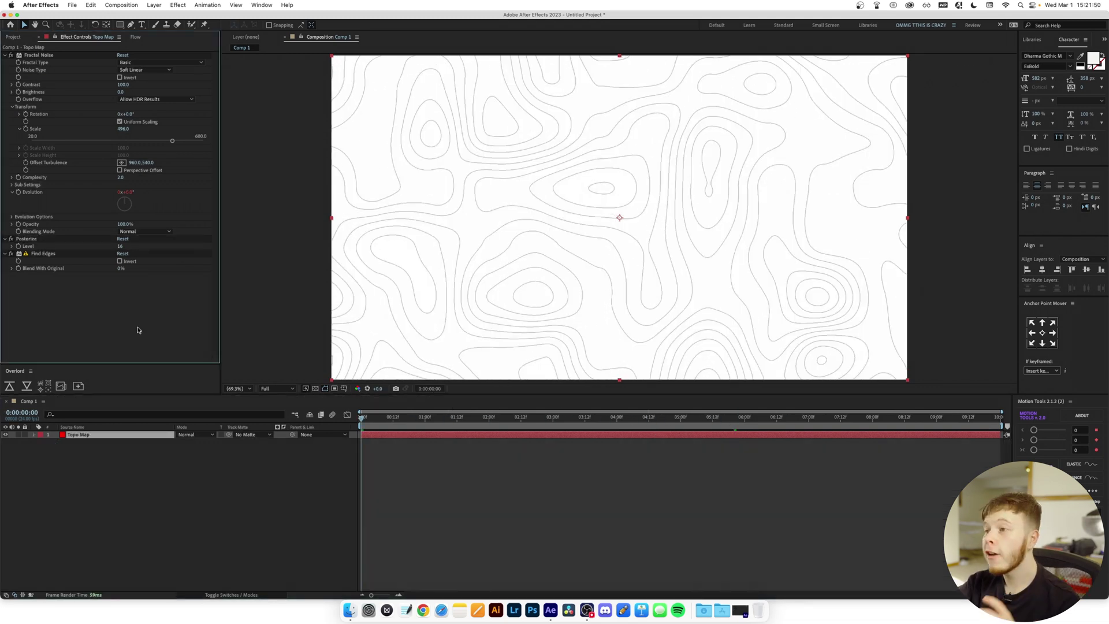
- Apply Color Key to the Topo Map layer and key out the white background with a colour tolerance of 56
key(ctrl+space)
text(col)
key(Down)
key(Down)
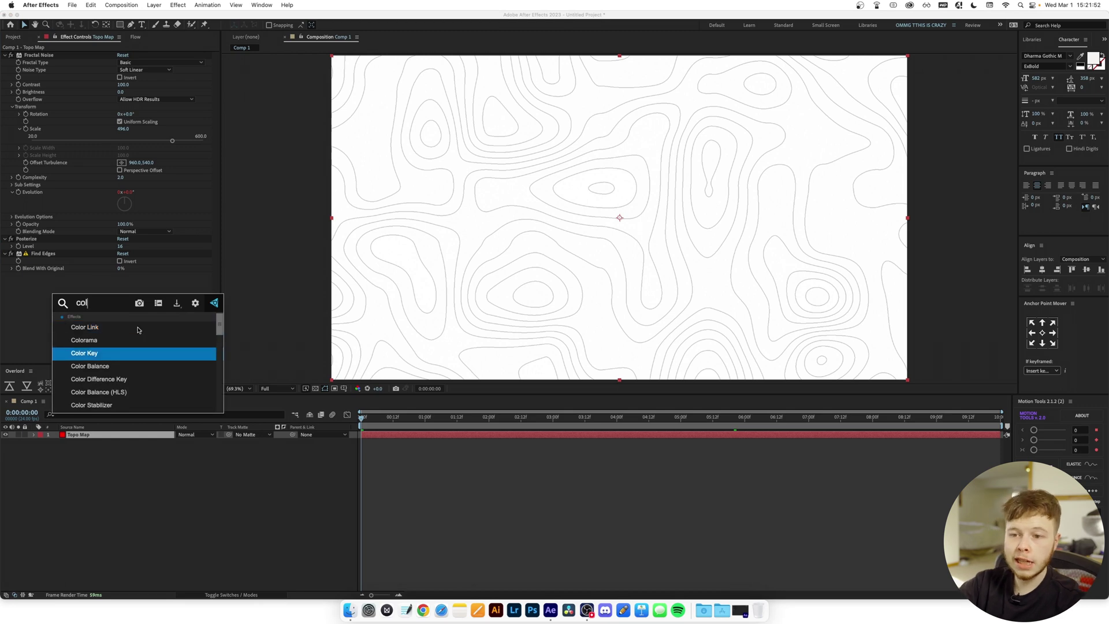
key(Return)
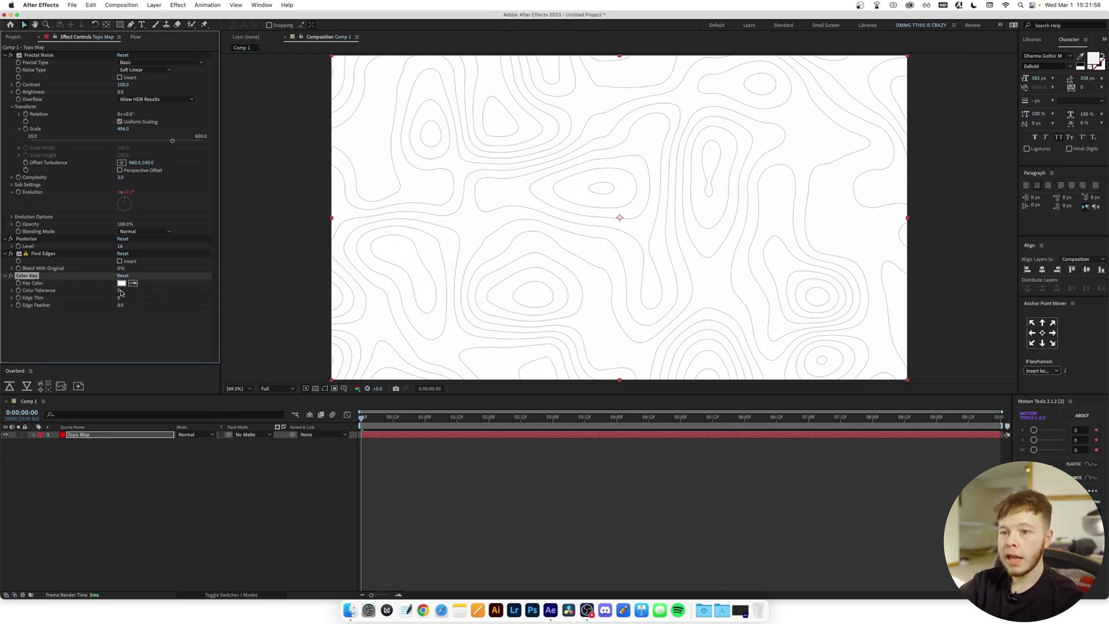
drag(120, 291, 139, 290)
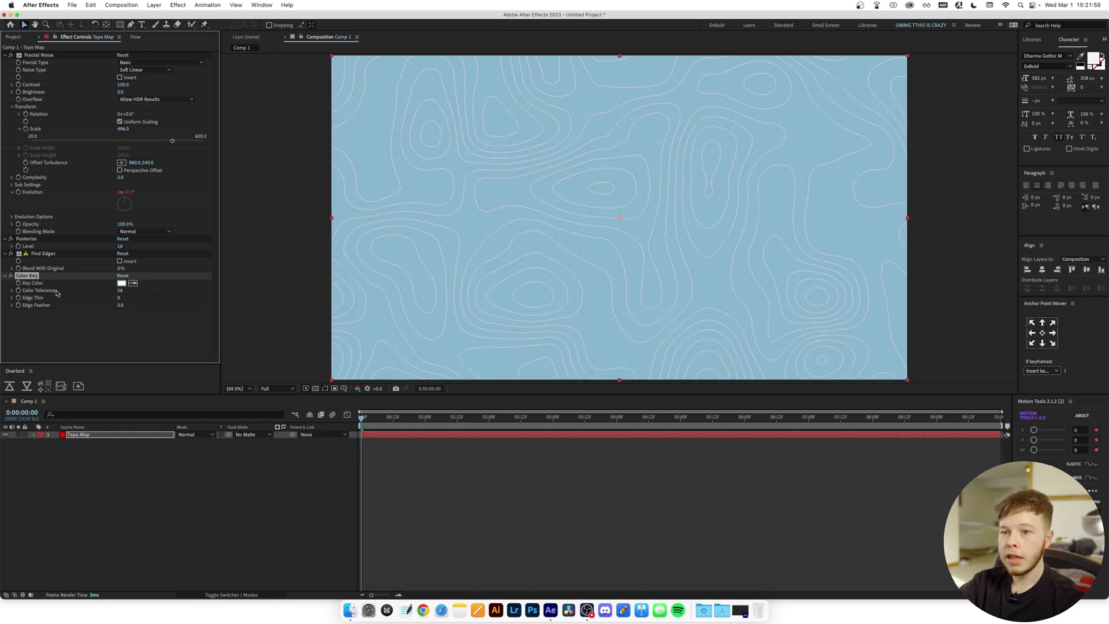
- Add a Fill effect to the Topo Map layer and set its colour to white
key(ctrl+space)
text(fill)
key(Return)
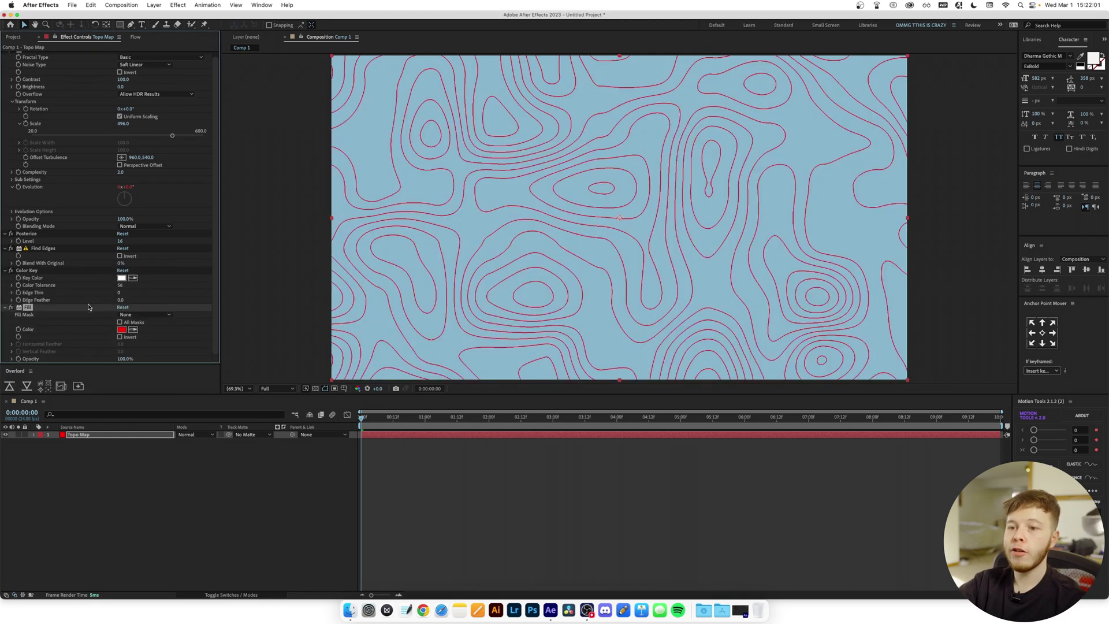
click(122, 330)
drag(594, 324, 487, 207)
click(765, 273)
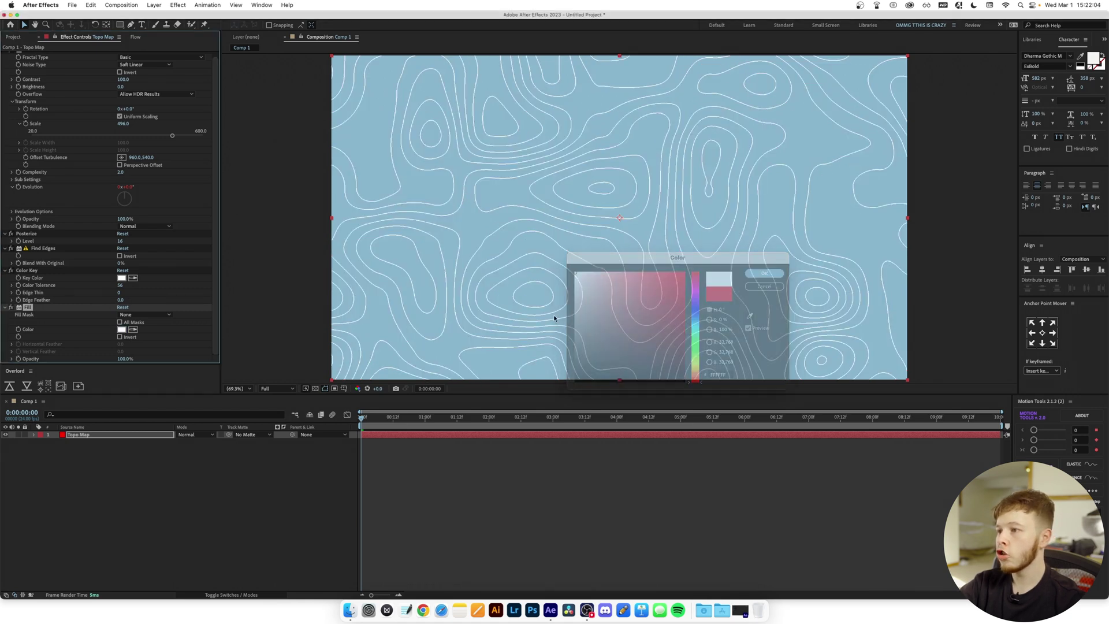
- Turn on the transparency grid and scrub the timeline to check the keyed contour lines in motion
drag(400, 419, 311, 398)
click(315, 389)
drag(411, 423, 278, 395)
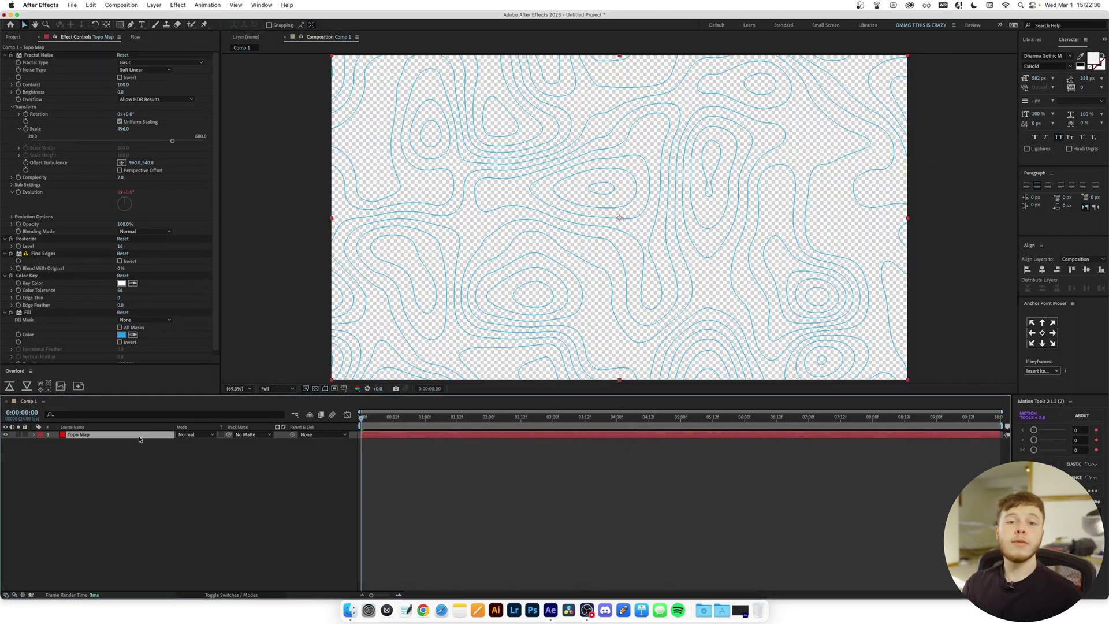
- Delete the Topo Map layer and create a composition-sized red solid named Fractal Noise
key(Delete)
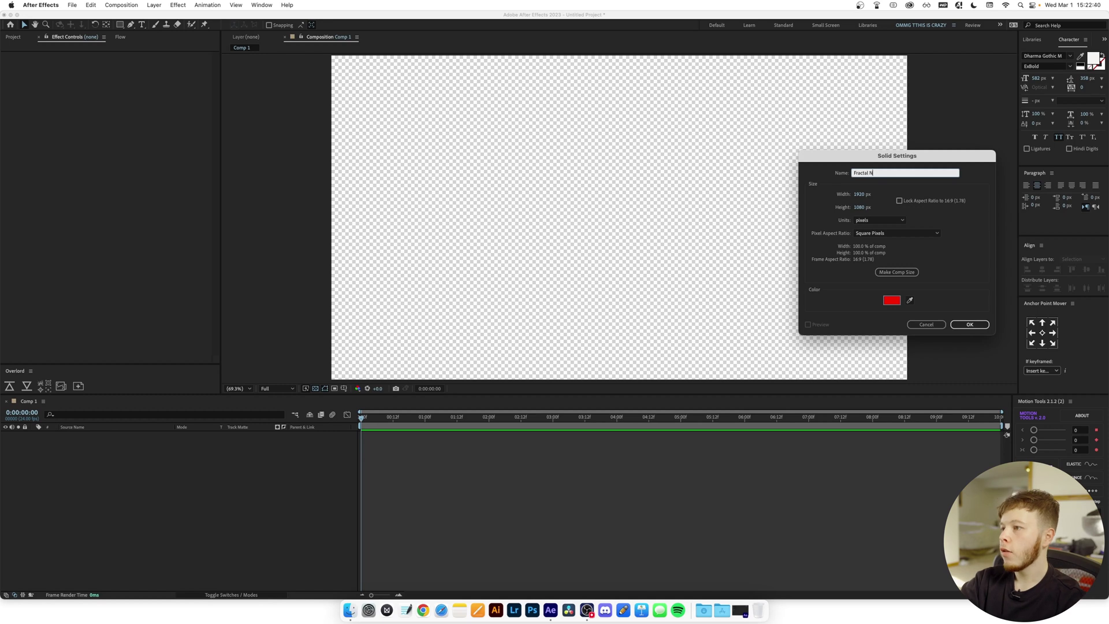
key(Return)
- Apply the Fractal Noise effect to the new solid and set its noise type to Block
key(ctrl+space)
text(r)
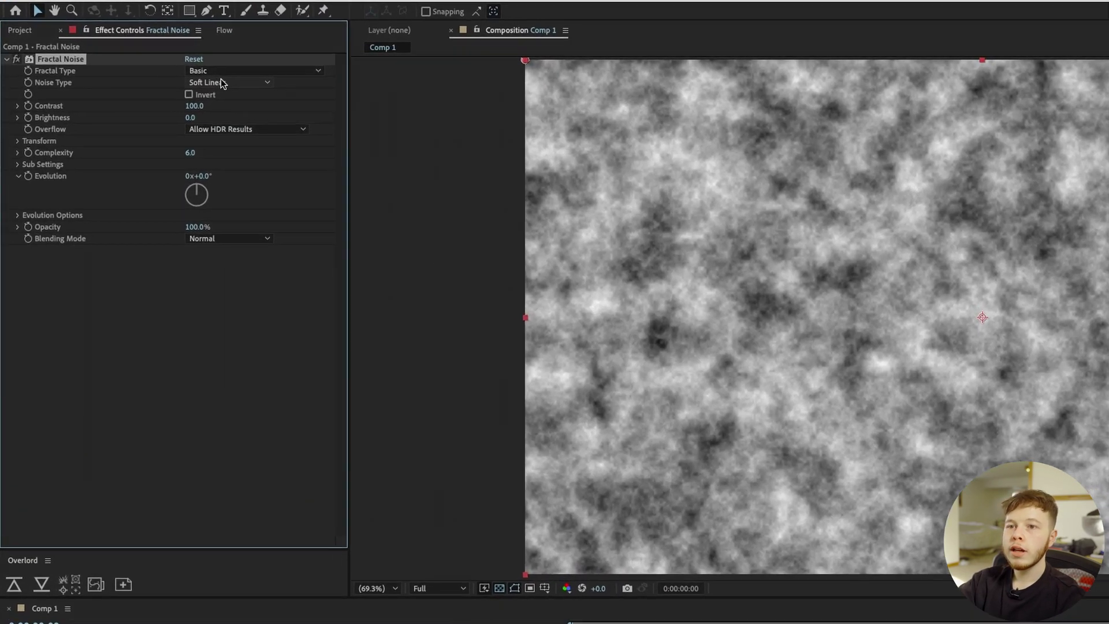
click(141, 71)
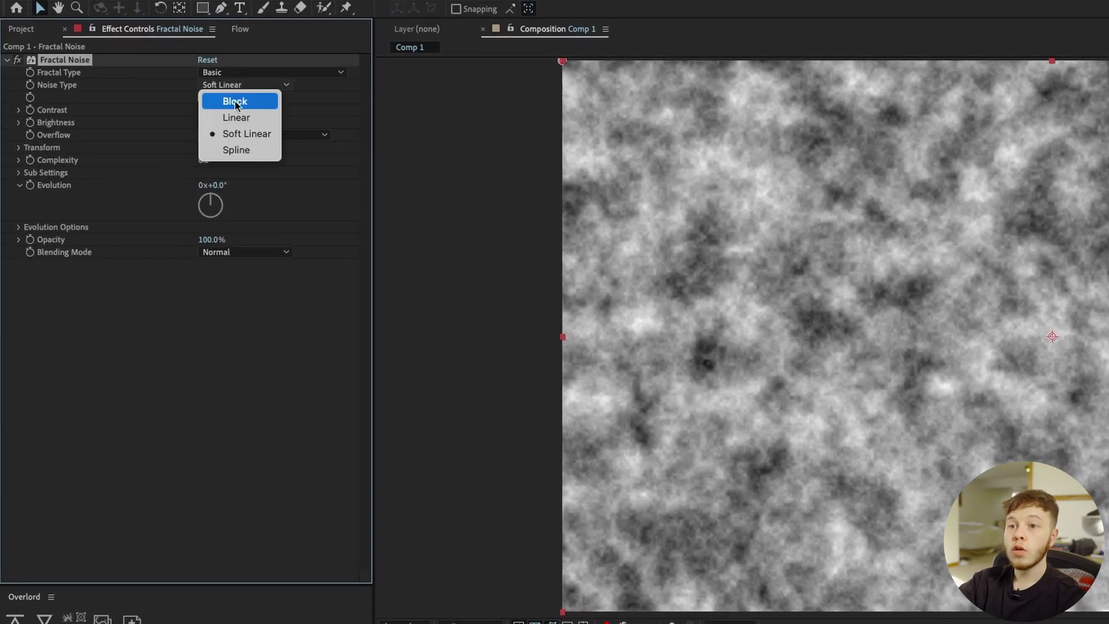
click(248, 101)
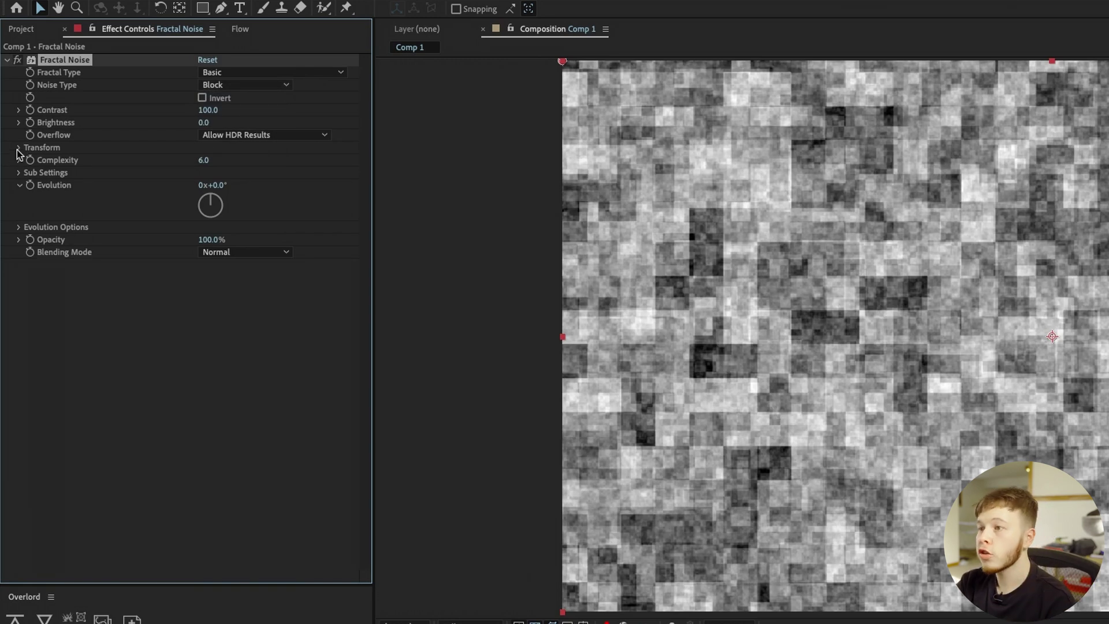
- Set the Fractal Noise contrast to 272 and its complexity to 2
drag(208, 110, 306, 110)
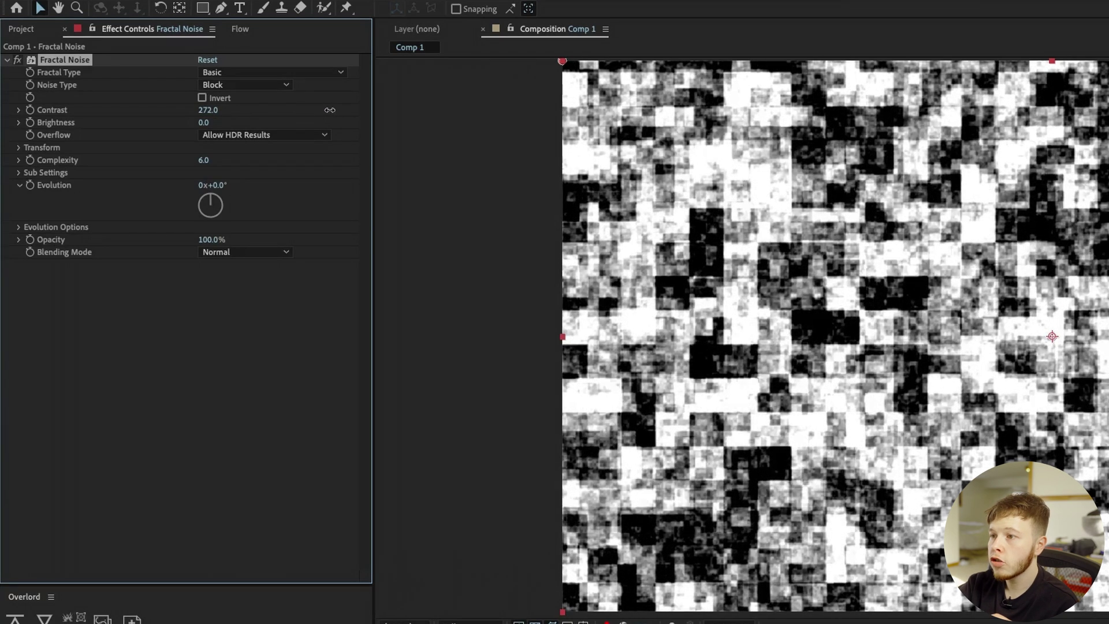
drag(204, 163, 123, 165)
click(205, 161)
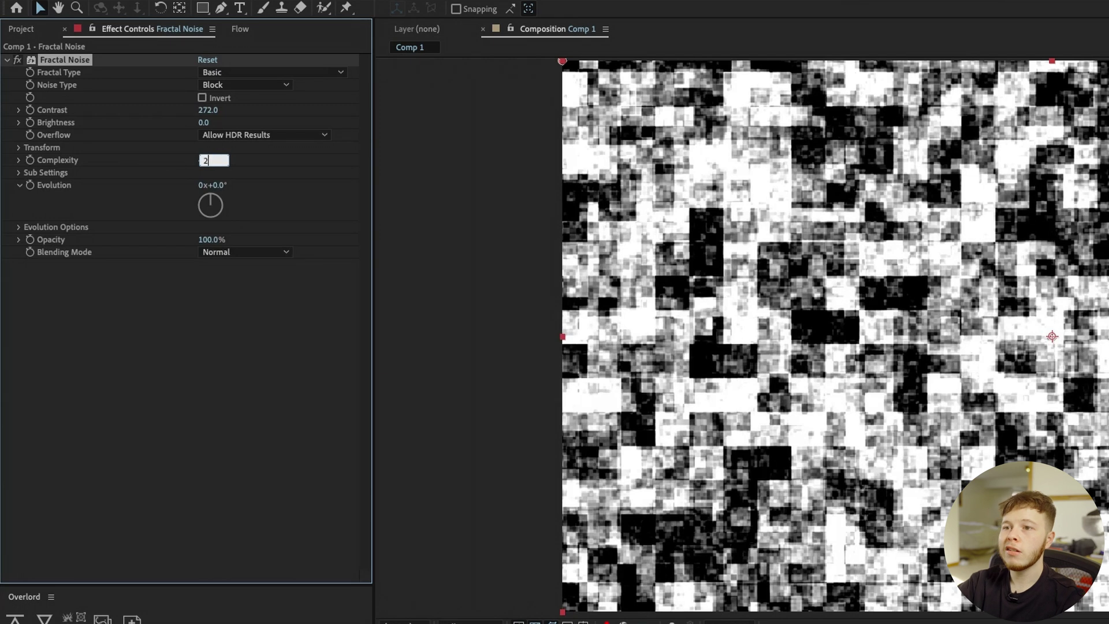
text(2)
key(Return)
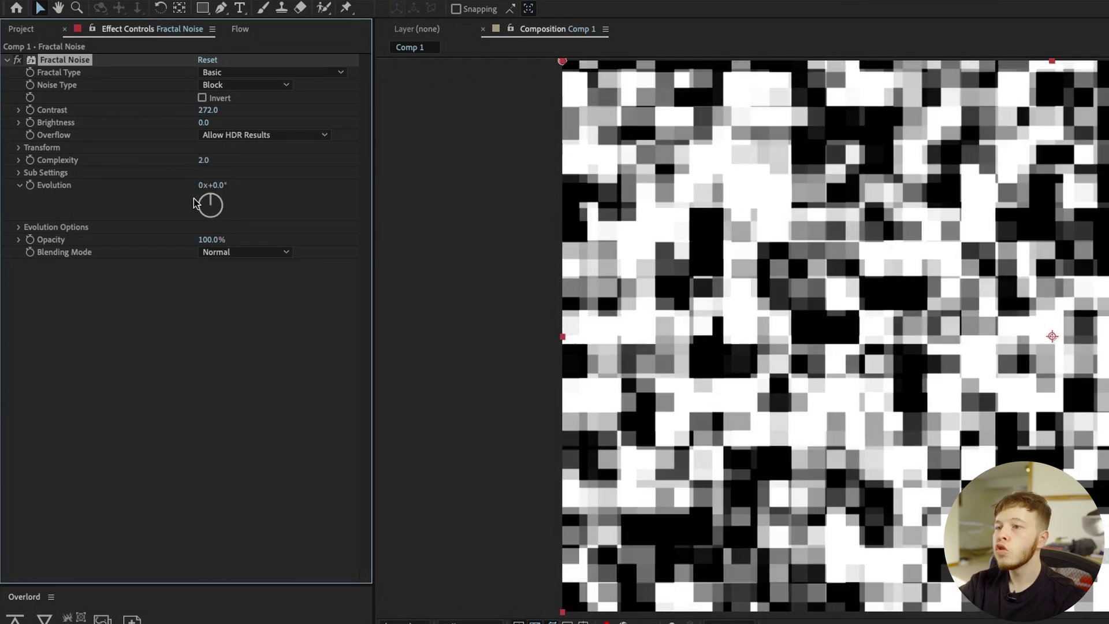
- Disable the noise's uniform scaling and set its scale width to 150 and scale height to 37
click(18, 149)
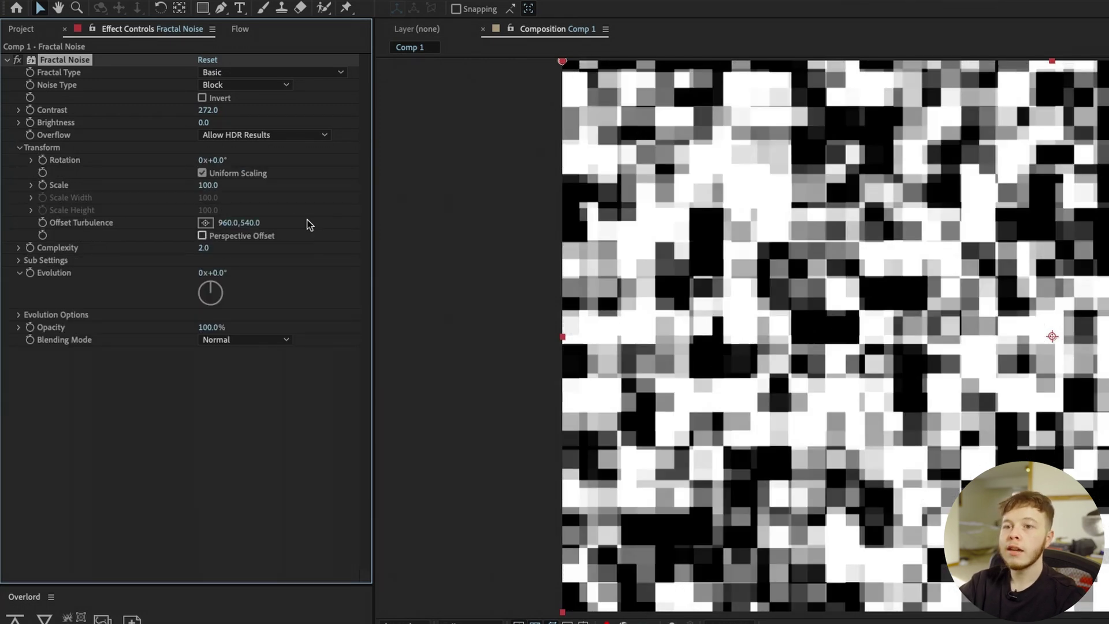
click(202, 173)
drag(208, 198, 273, 212)
drag(208, 234, 187, 206)
click(49, 337)
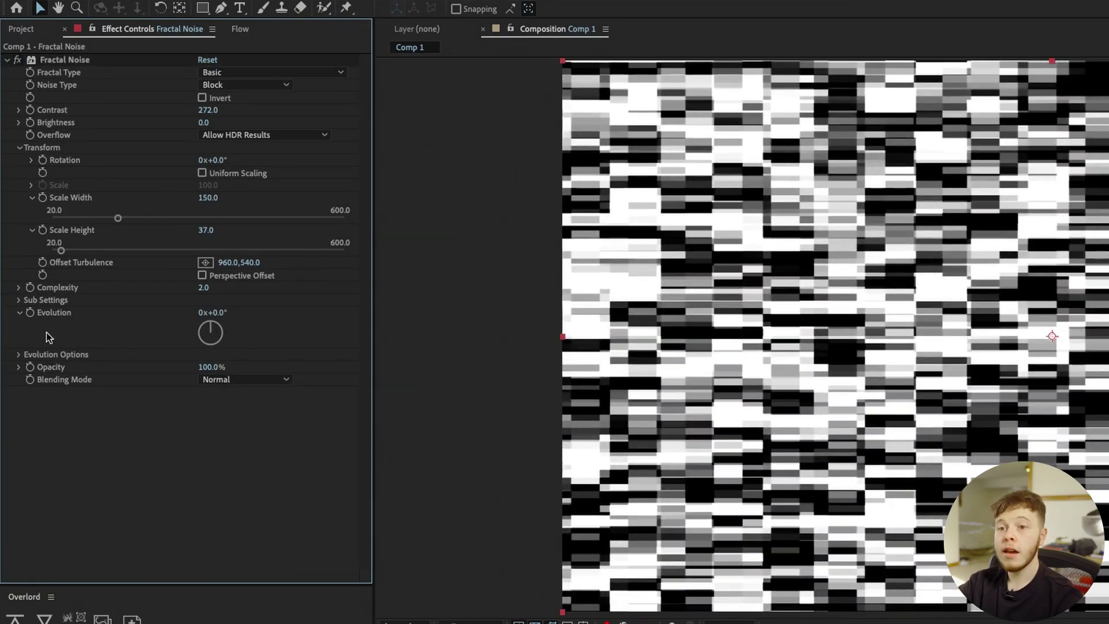
- Add the expression time*500 to the Fractal Noise Evolution property and preview the animation from the start
alt+click(32, 315)
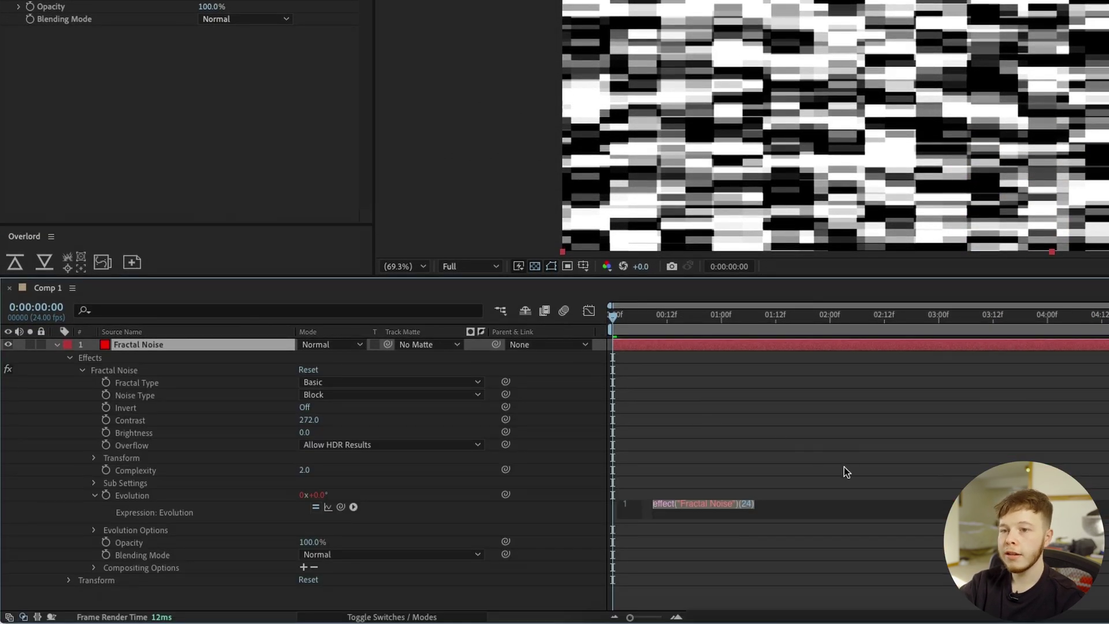
text(time*)
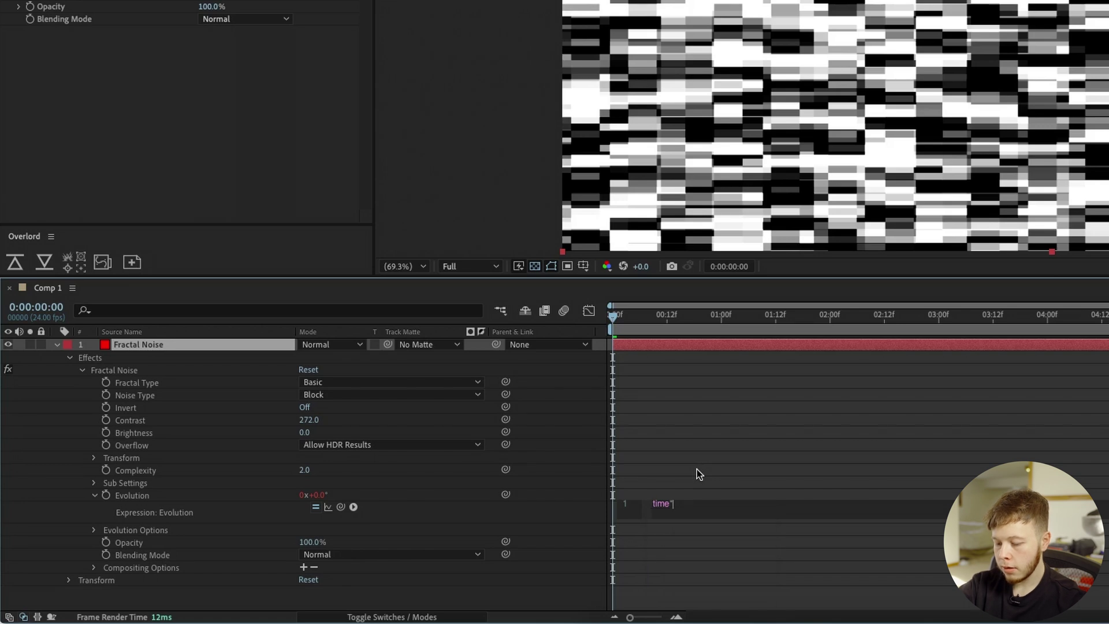
text(500)
click(696, 469)
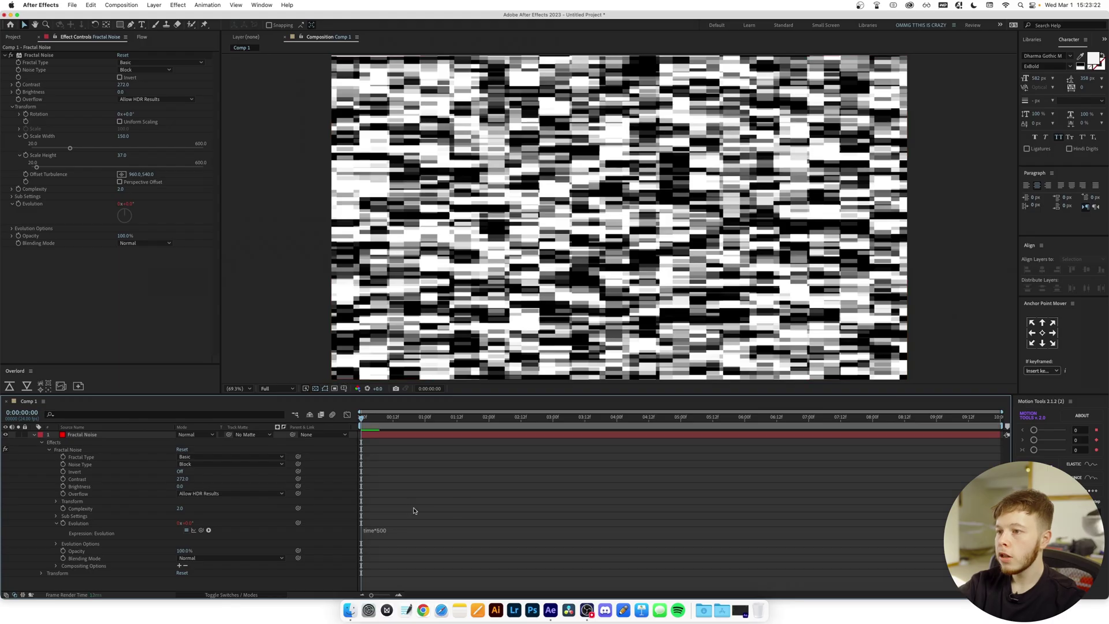
key(space)
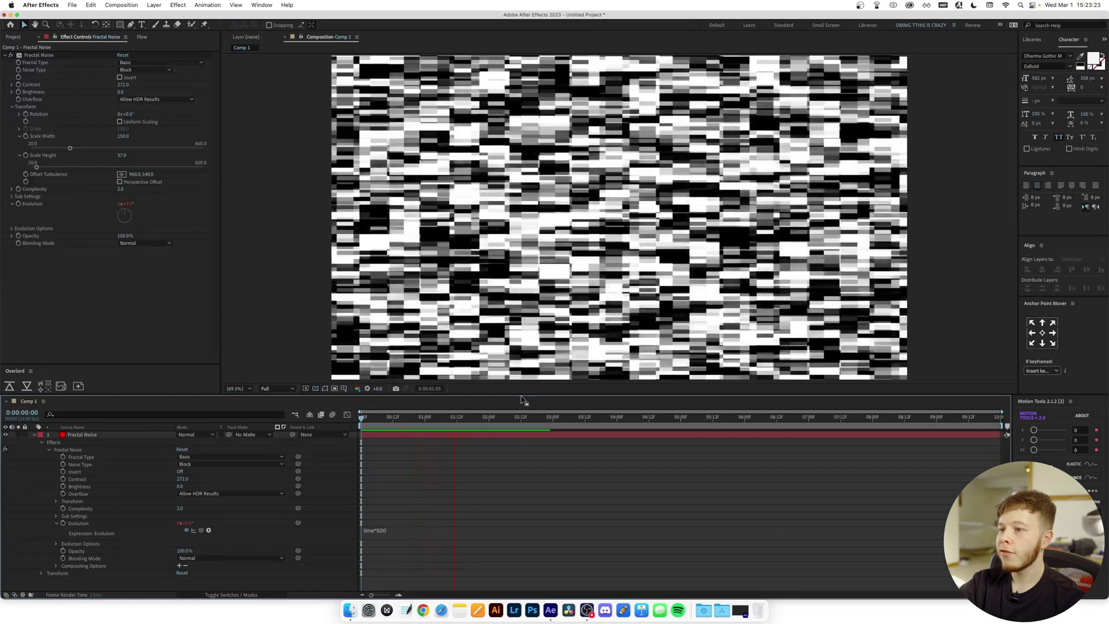
drag(502, 418, 360, 418)
key(space)
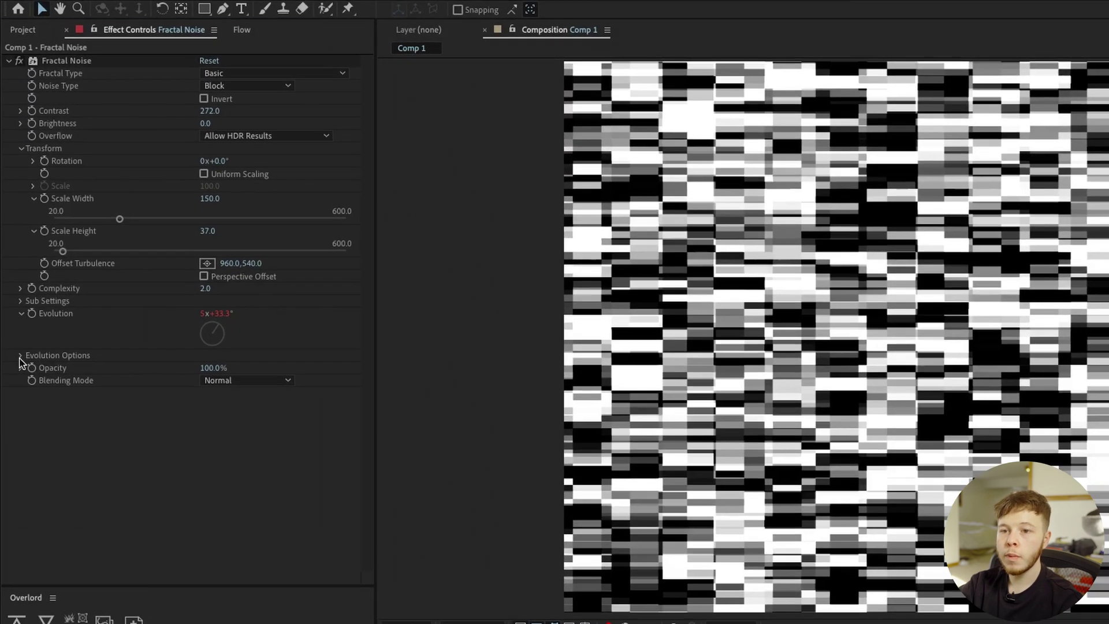
- Add the expression time*10 to the Random Seed under Evolution Options and preview the result
click(21, 356)
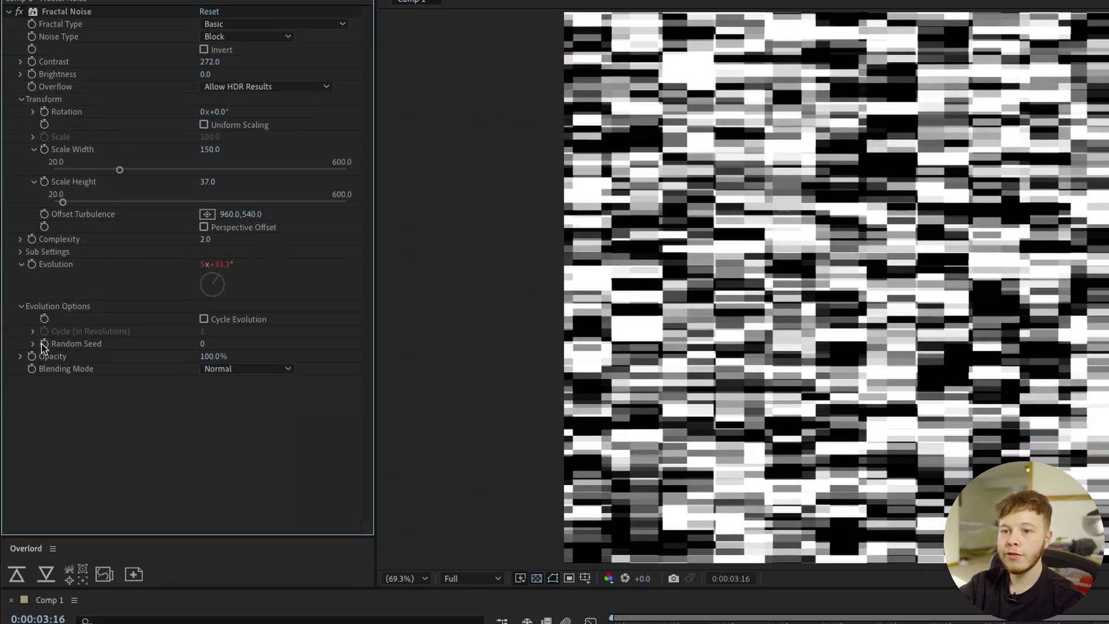
alt+click(44, 393)
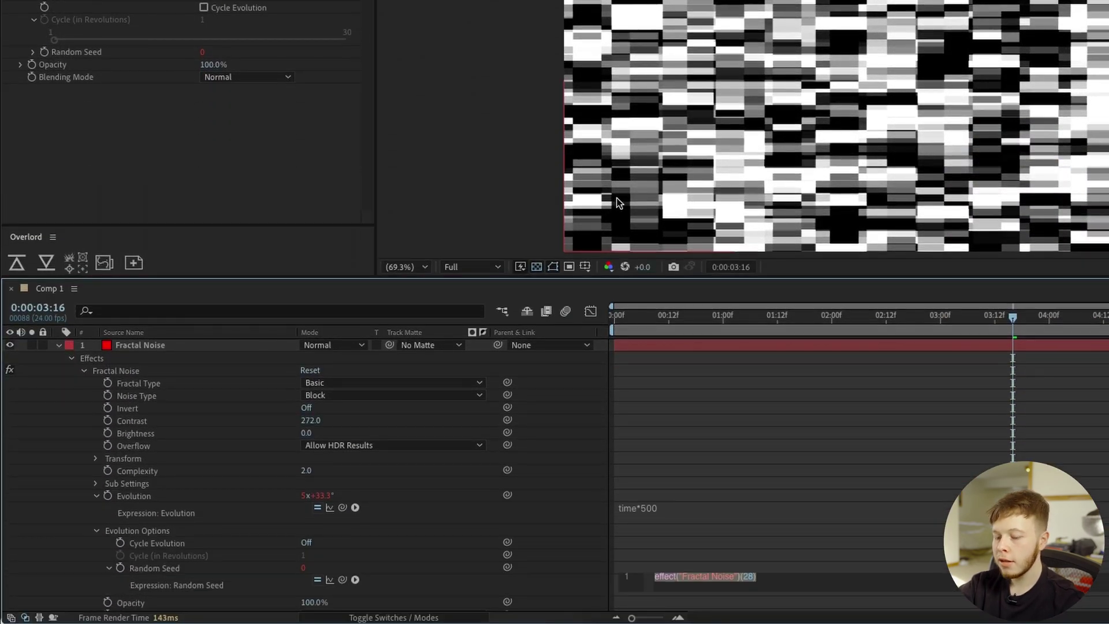
text(time*10)
click(943, 448)
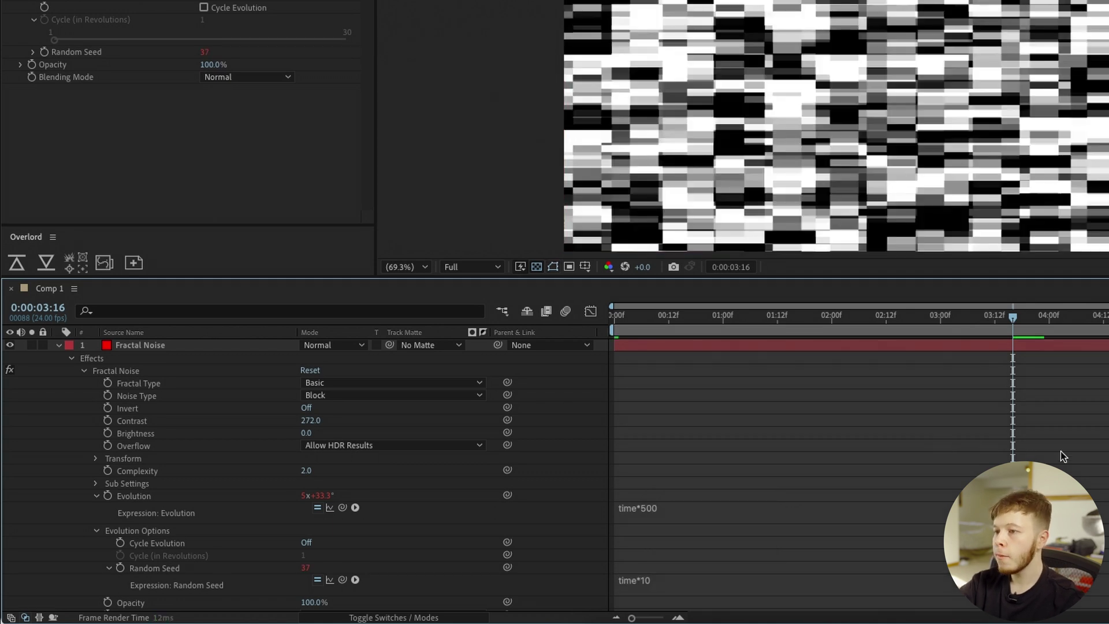
key(space)
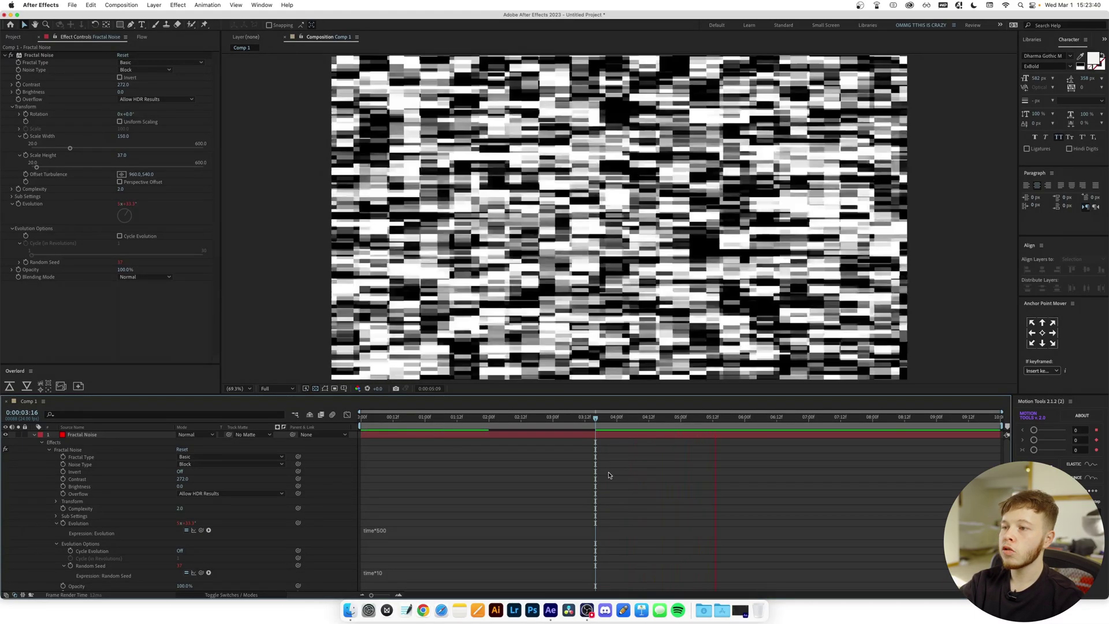
key(space)
- Collapse and hide the Fractal Noise layer, and turn off the transparency grid
click(35, 434)
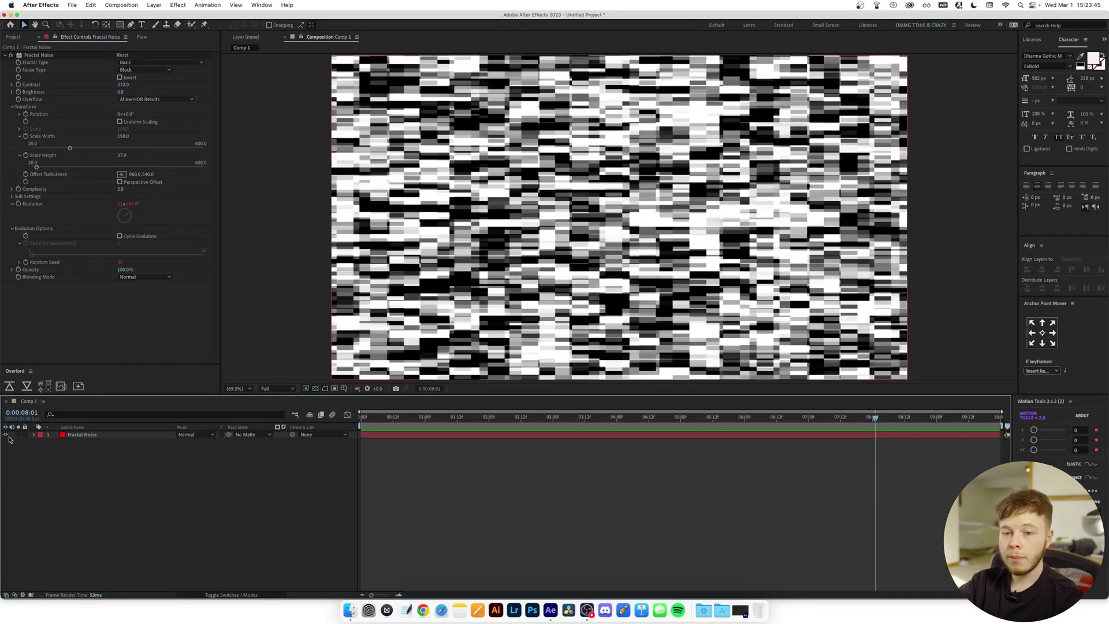
click(7, 435)
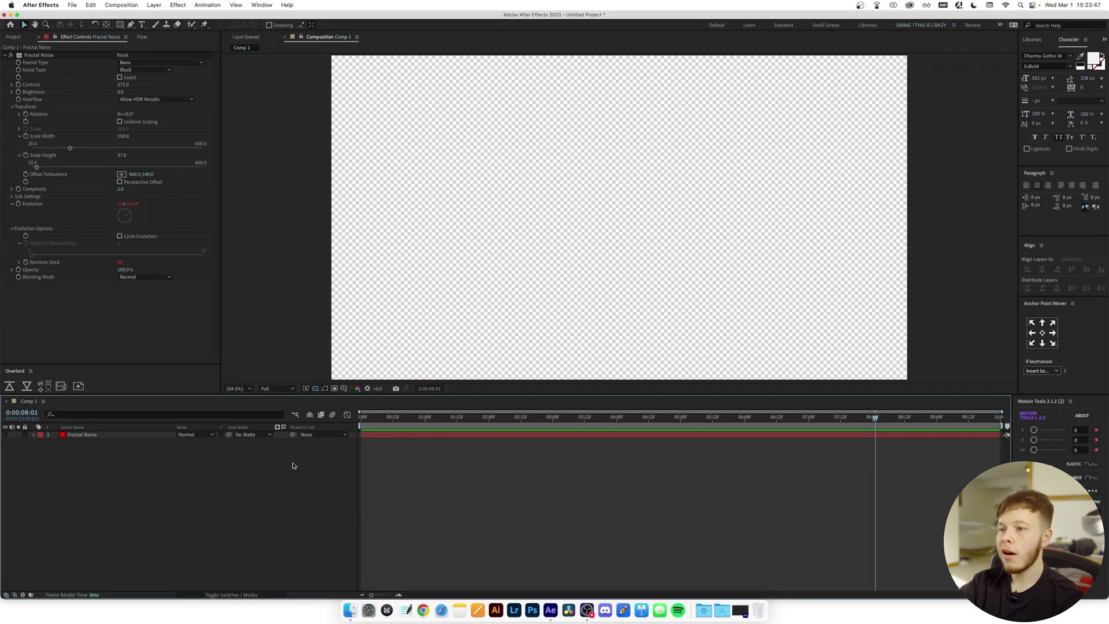
click(315, 389)
- Create a text layer reading "glitch" and centre it horizontally and vertically in the composition
key(super+t)
click(546, 216)
text(ag)
key(BackSpace)
key(BackSpace)
text(glitch)
key(Escape)
click(1043, 269)
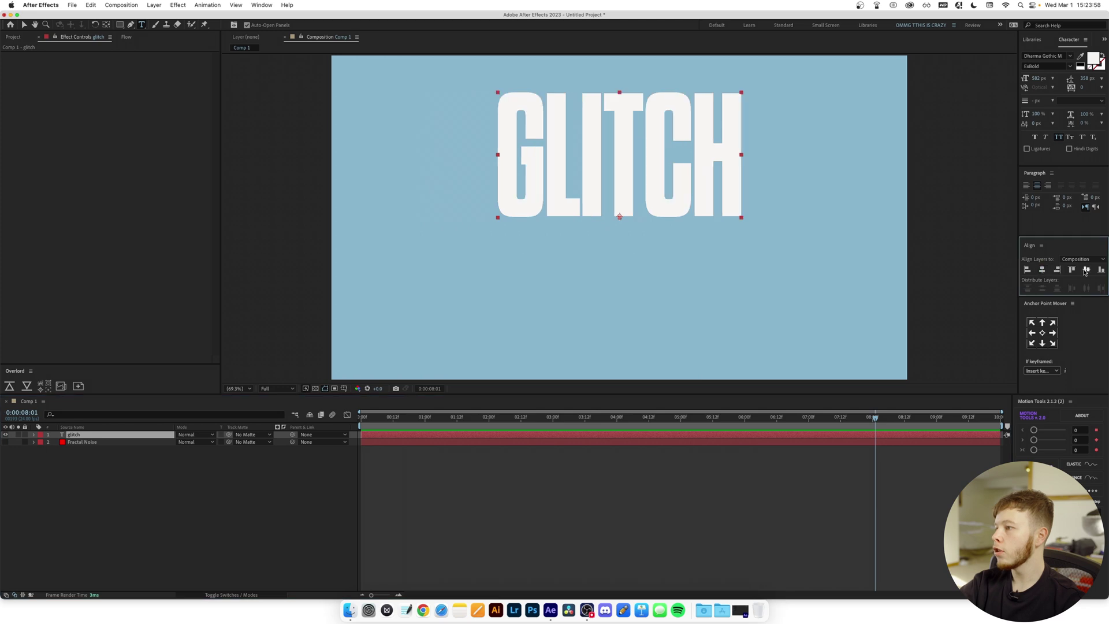
click(1086, 270)
- Apply the Displacement Map effect to the glitch text layer
click(91, 431)
key(v)
key(ctrl+space)
text(is)
key(BackSpace)
key(BackSpace)
text(disp)
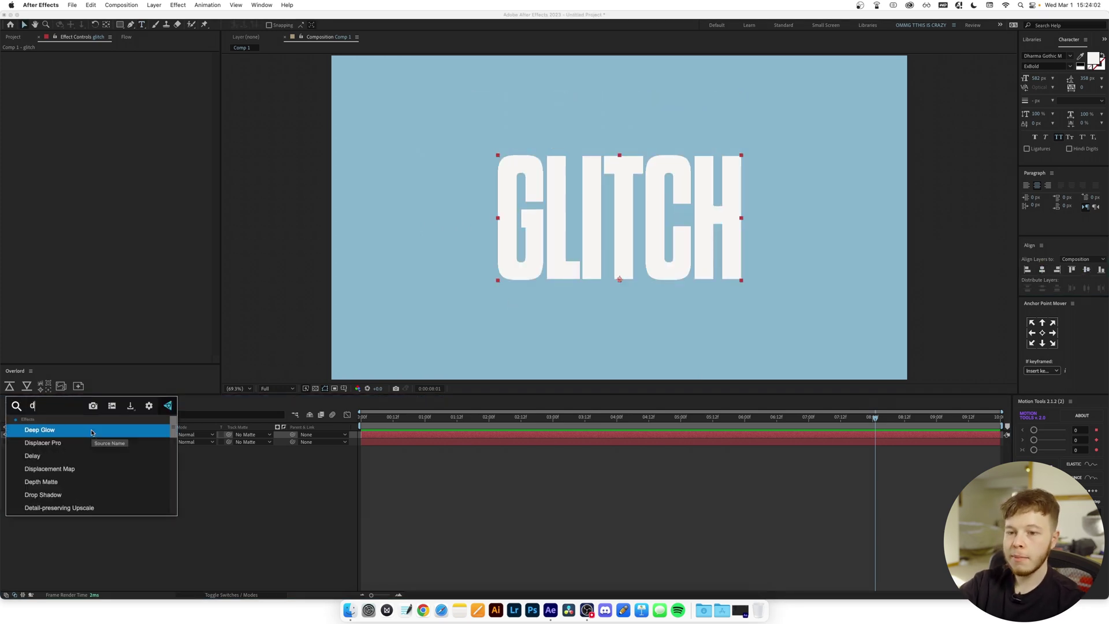
key(Return)
- Use the Fractal Noise layer with Effects & Masks as the displacement map, with maximum horizontal displacement 6 and vertical 0
click(146, 63)
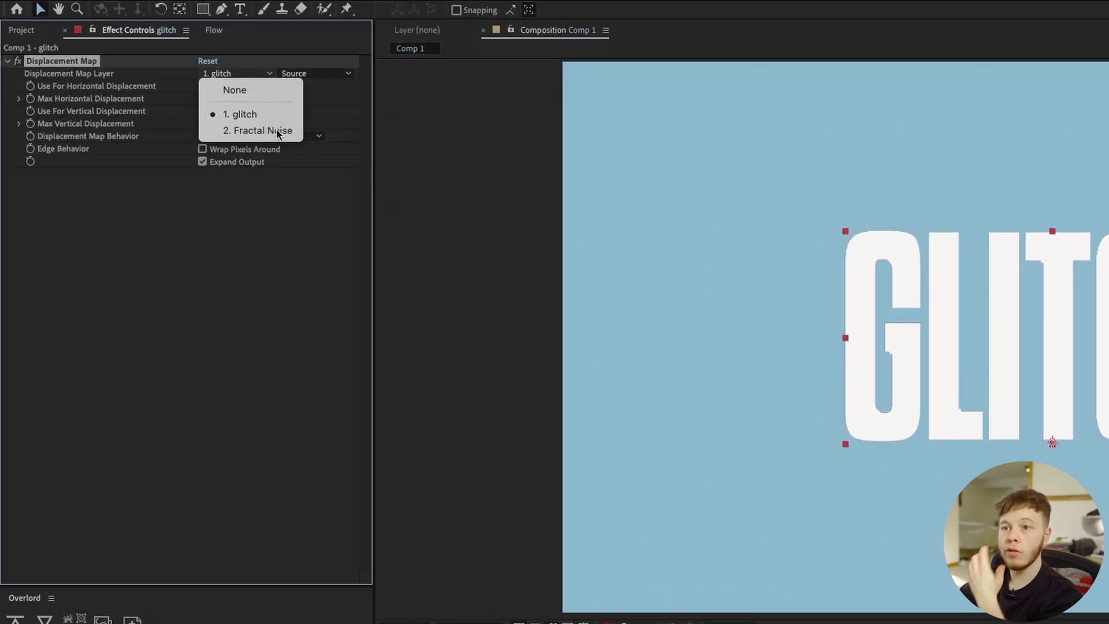
click(271, 132)
click(326, 73)
click(328, 122)
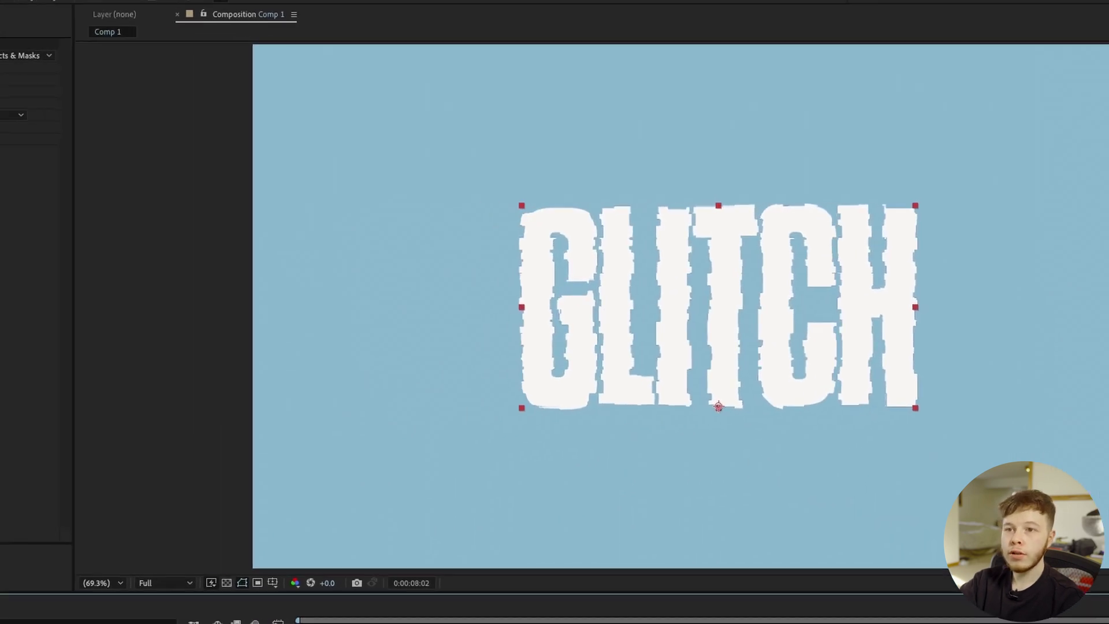
drag(176, 88, 179, 115)
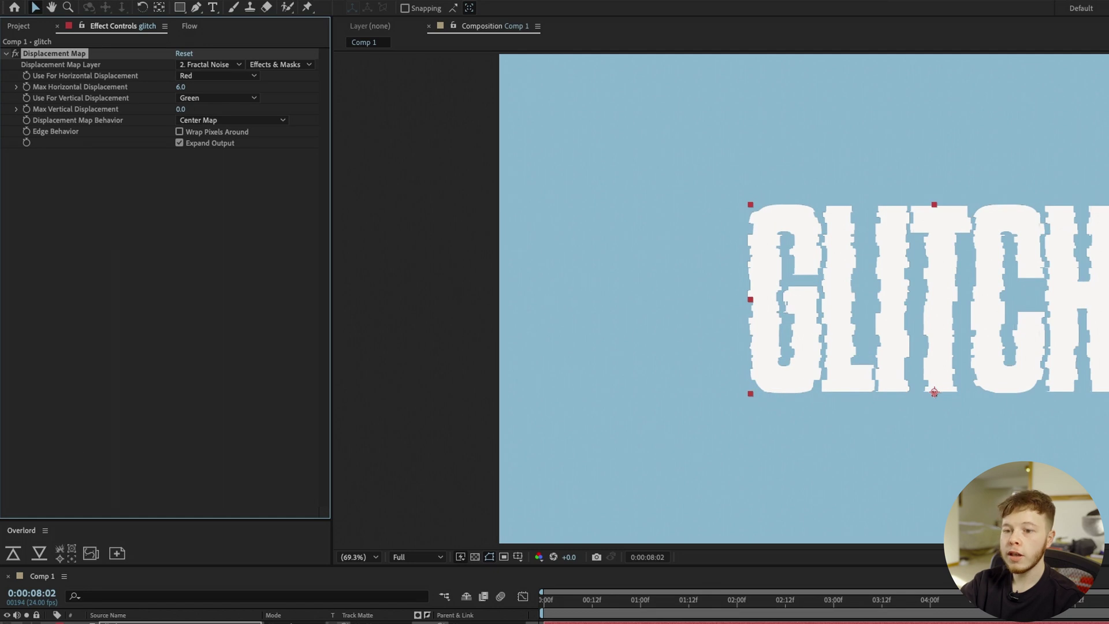
- Set the Fractal Noise layer's scale width to 273 and scale height to 147, and preview the text distortion
click(173, 623)
drag(184, 177, 257, 194)
mouse_move(183, 206)
mouse_down()
mouse_move(377, 199)
mouse_move(146, 216)
mouse_move(213, 211)
mouse_move(200, 211)
mouse_up()
click(665, 600)
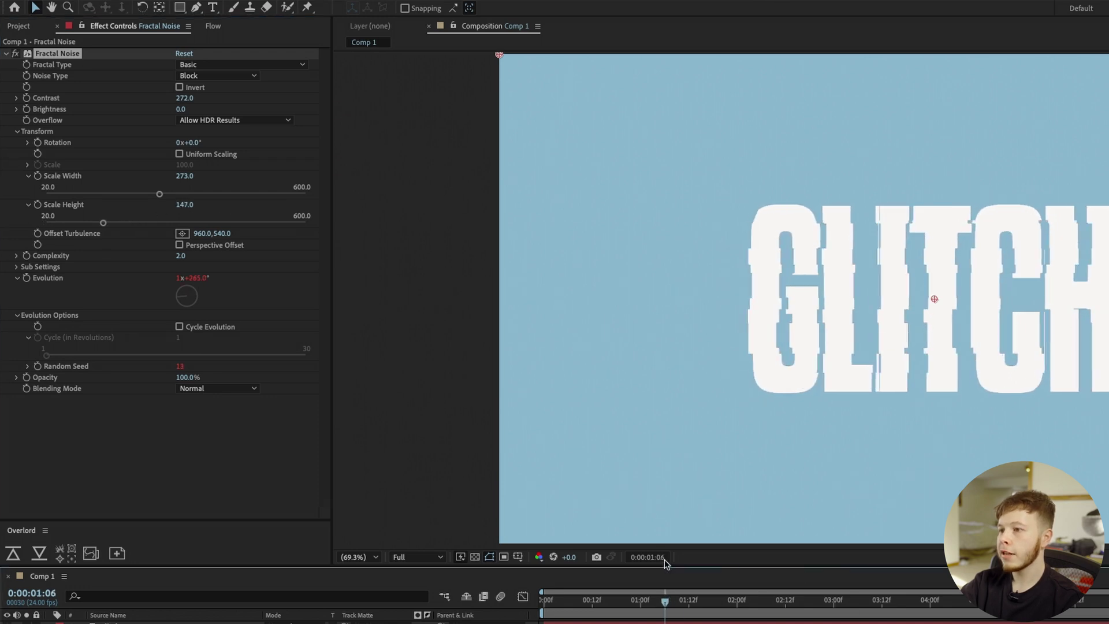
key(space)
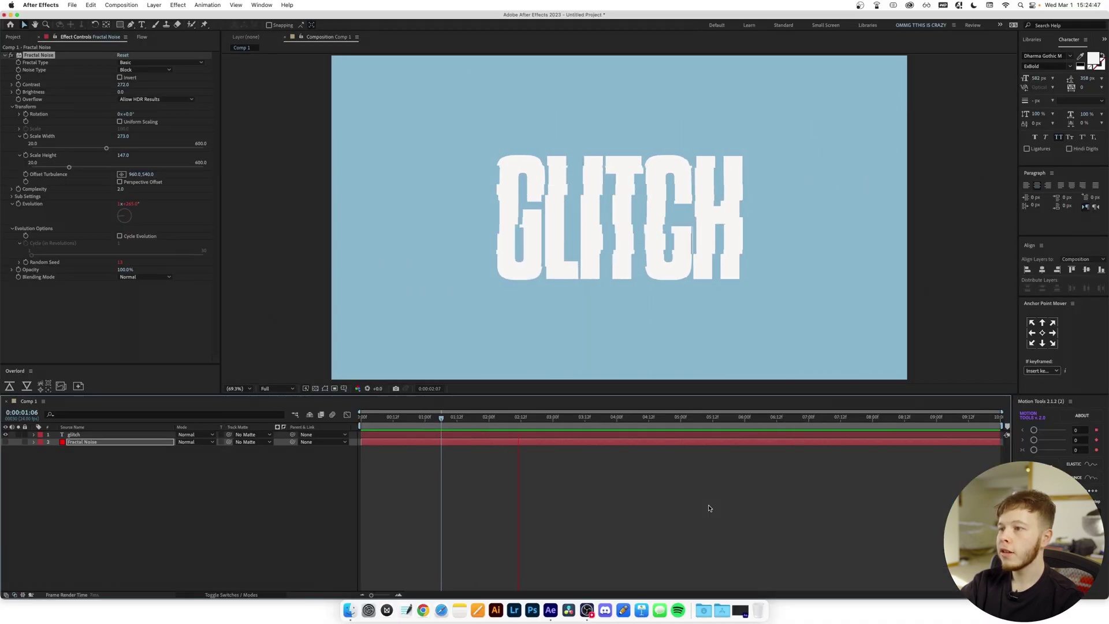
key(space)
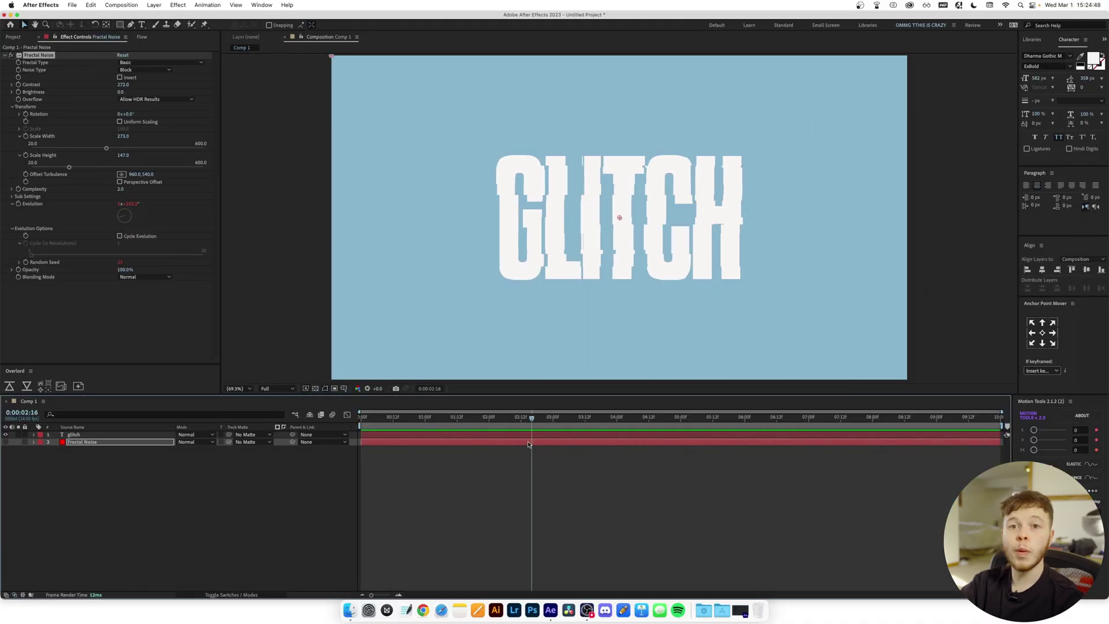
- Draw five rectangular masks on the Fractal Noise layer over different parts of the GLITCH text
click(86, 442)
click(120, 24)
drag(479, 143, 607, 197)
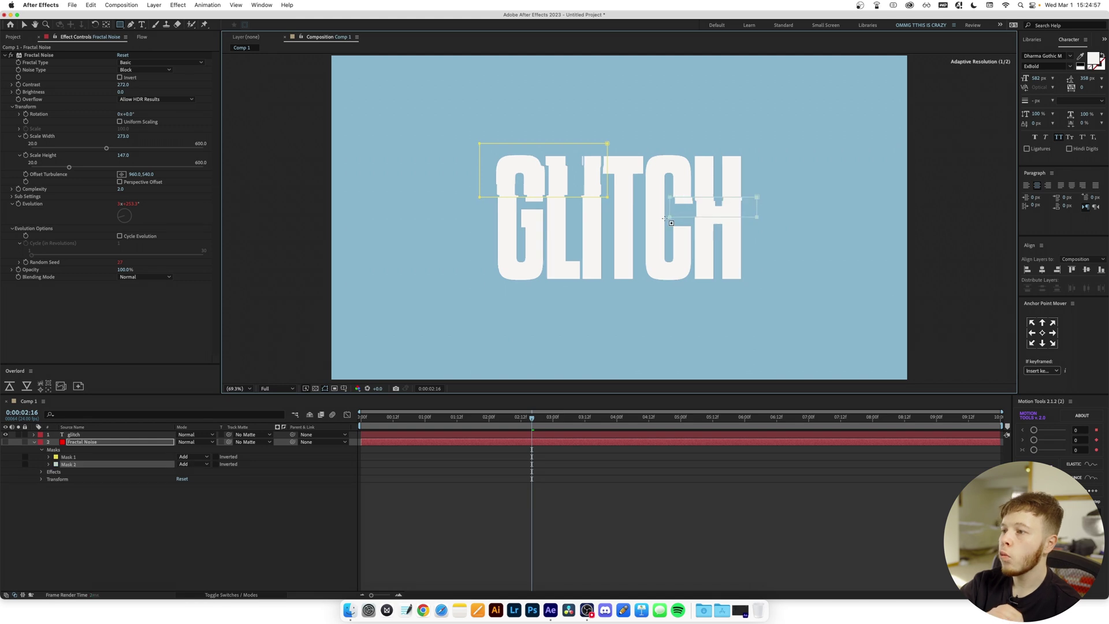
drag(528, 239, 663, 264)
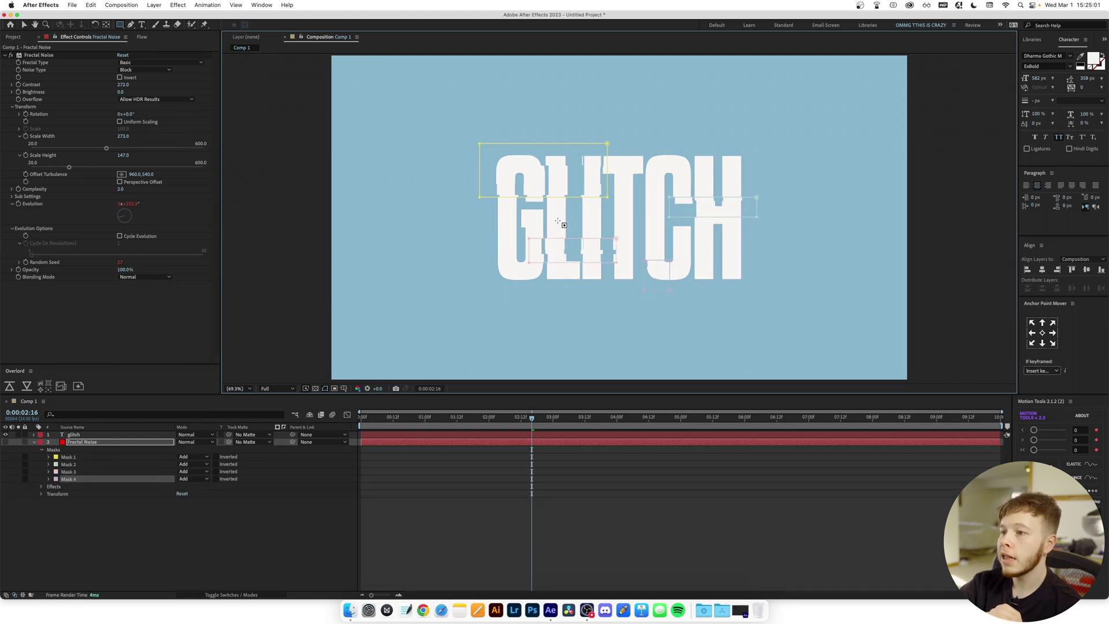
drag(568, 210, 503, 234)
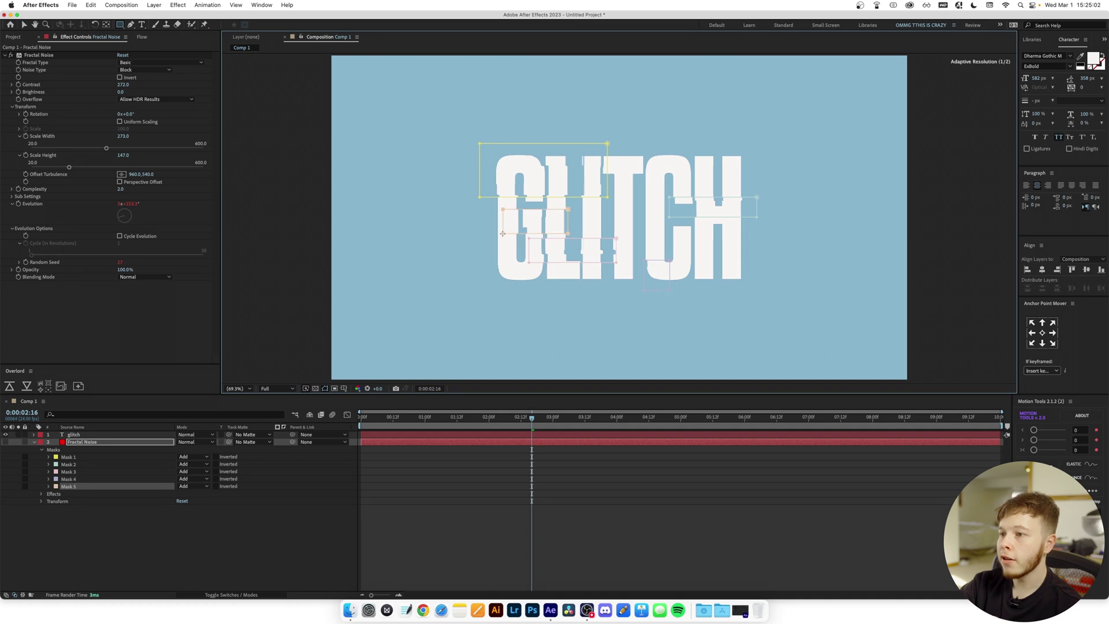
- Deselect the layers and preview the masked glitch animation from the start of the timeline
click(469, 444)
click(529, 463)
drag(530, 418, 360, 417)
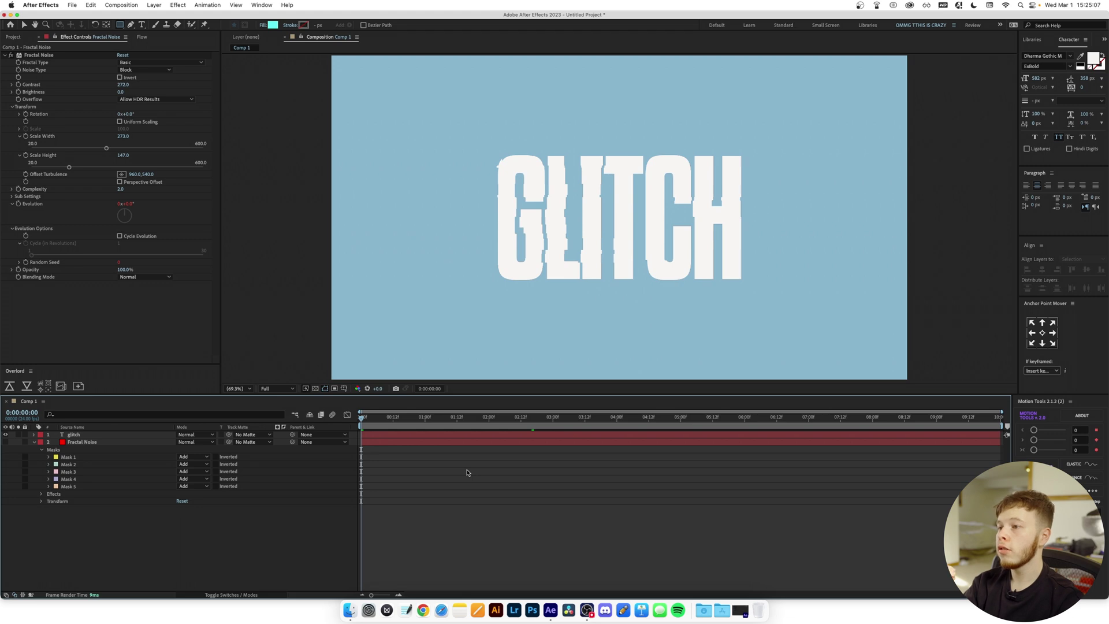
key(space)
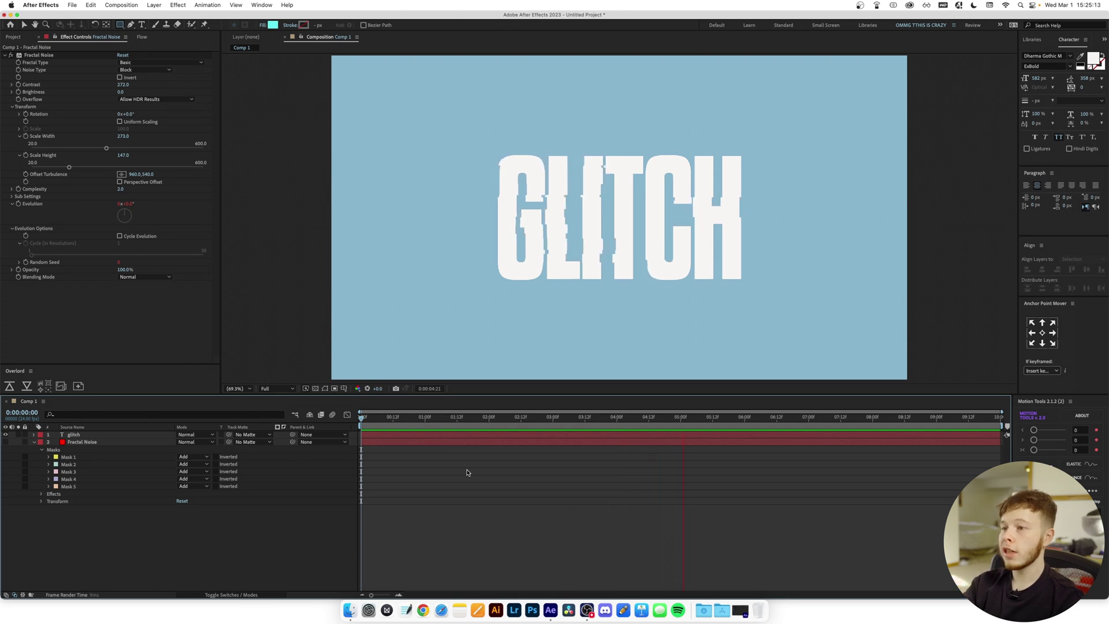
key(space)
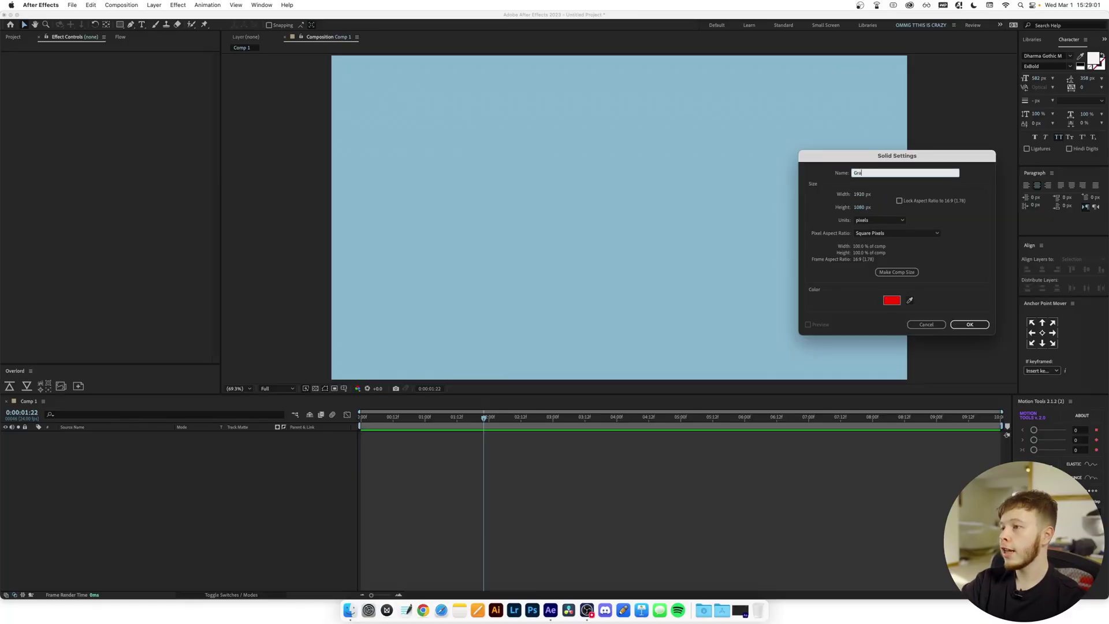
- Create a 1920 x 1080 px red solid named Gradient and apply the Fractal Noise effect to it
text(nt)
key(Return)
key(ctrl+space)
text(frac)
key(Return)
- Add a Fast Box Blur effect to the Gradient layer
key(ctrl+space)
text(fast)
key(Return)
- Add the Colorama effect to the Gradient layer and switch it off
key(ctrl+space)
text(colo)
key(Down)
key(Down)
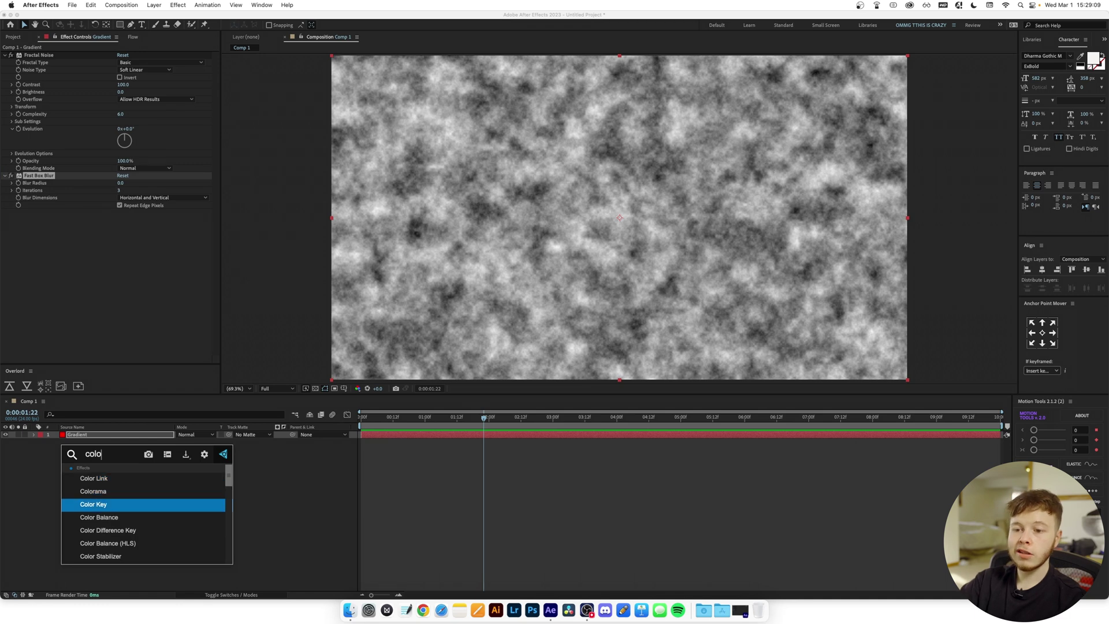
key(Up)
key(Return)
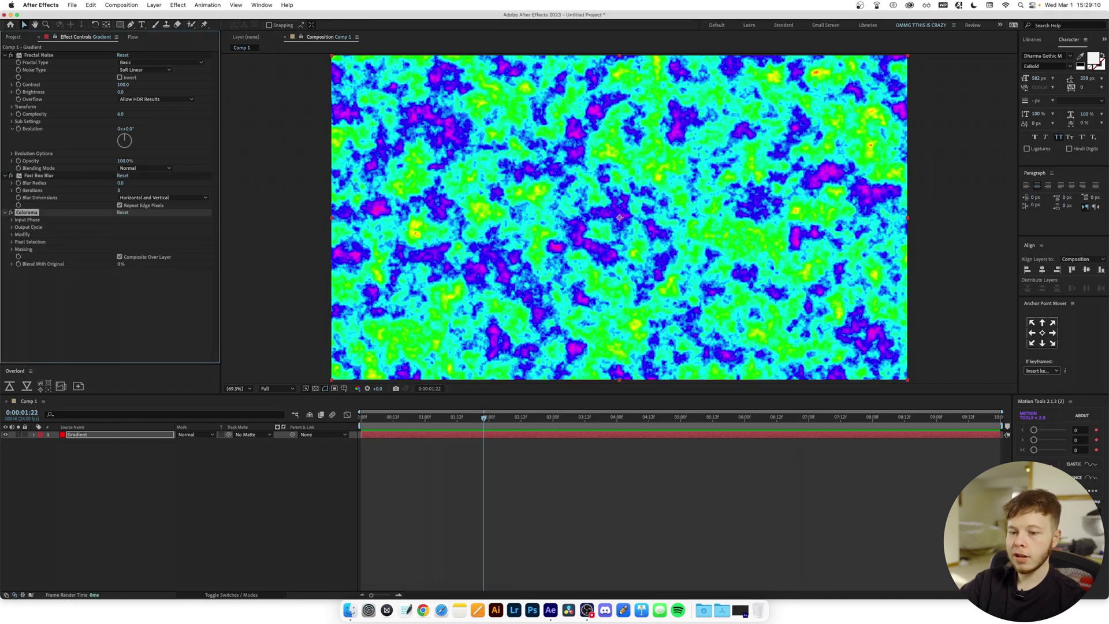
click(12, 213)
click(107, 303)
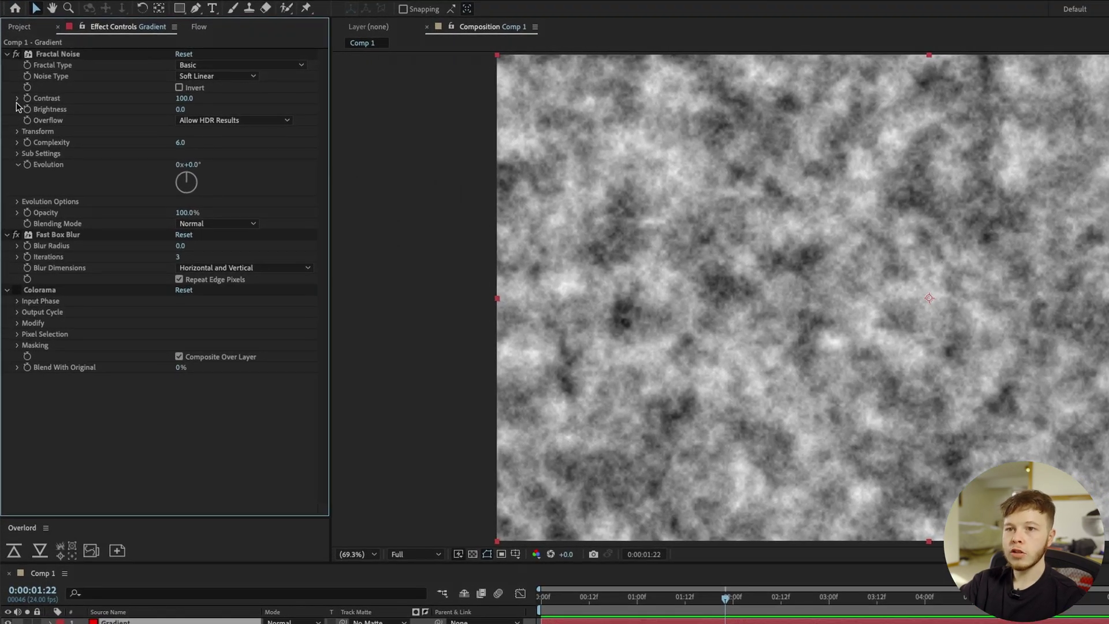
- Set the Gradient layer's noise scale to 292, contrast to 377 and complexity to 1.6
click(18, 132)
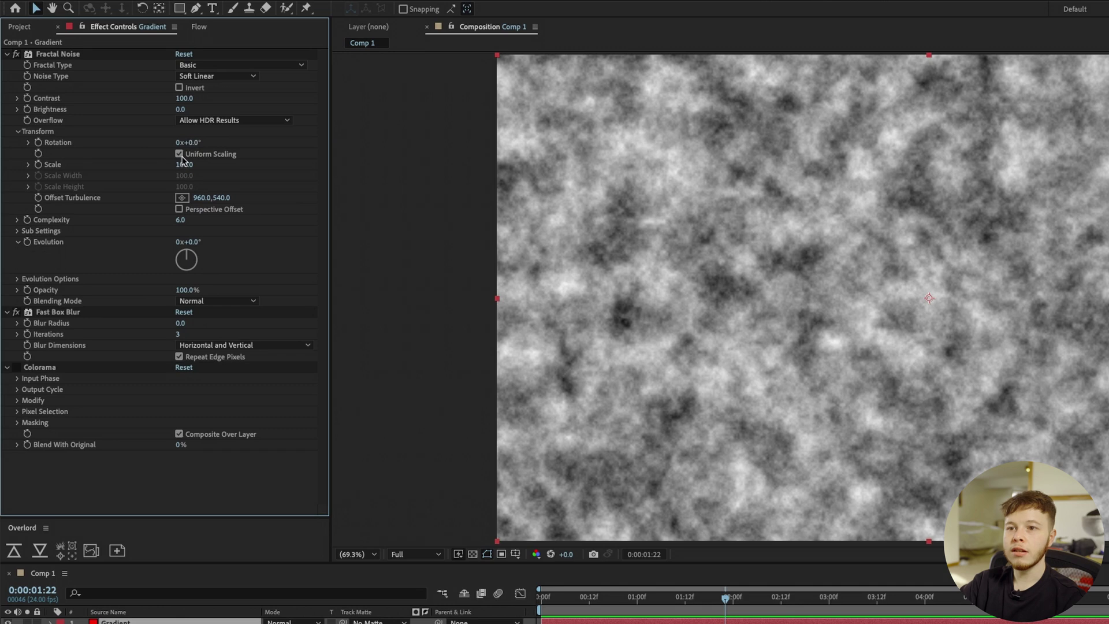
drag(182, 164, 302, 162)
drag(180, 99, 346, 108)
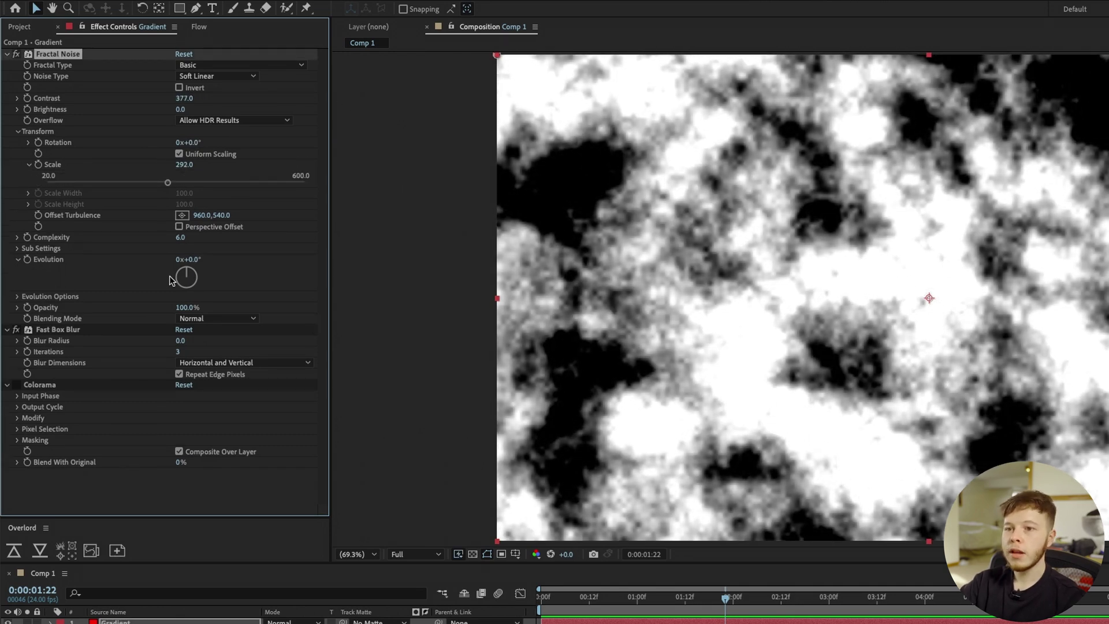
drag(183, 239, 46, 228)
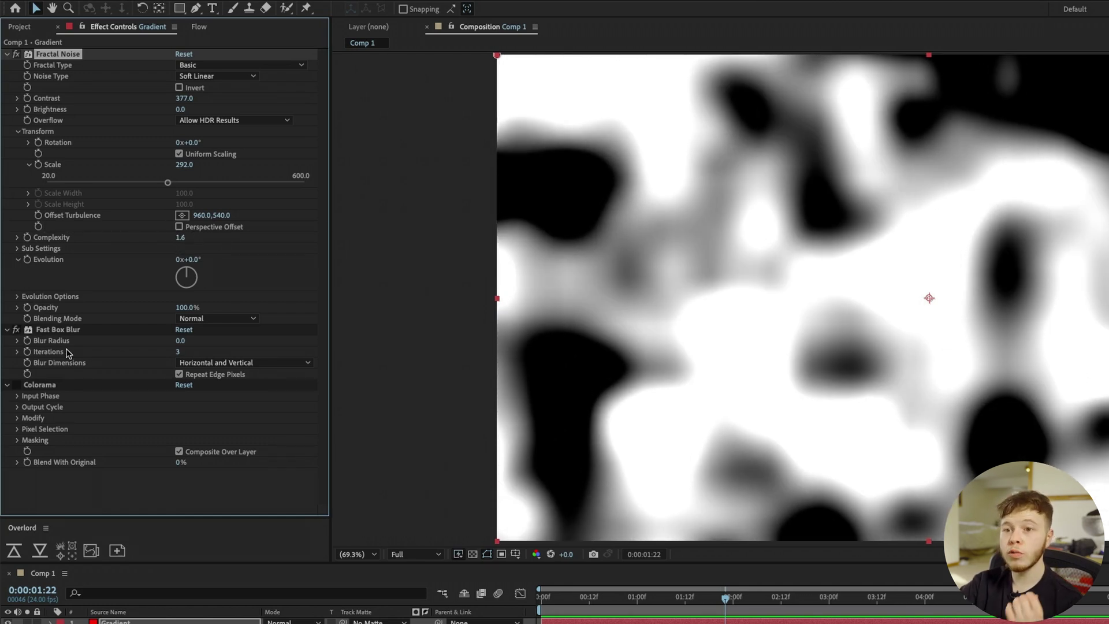
- Set the Fast Box Blur radius to 75 and switch the Colorama effect back on
drag(184, 343, 226, 336)
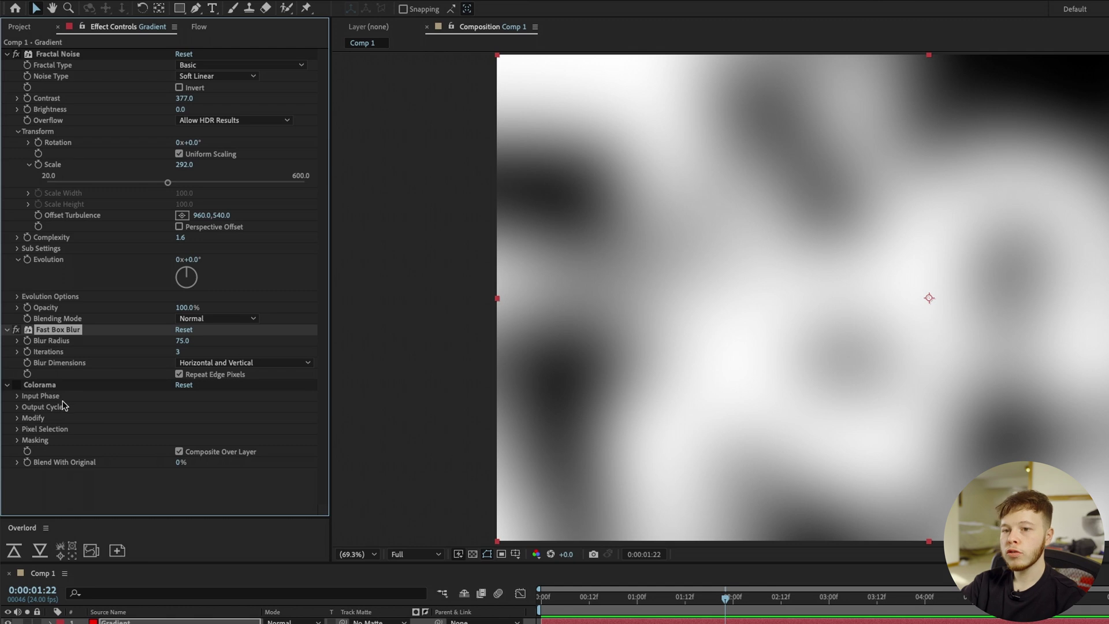
click(16, 385)
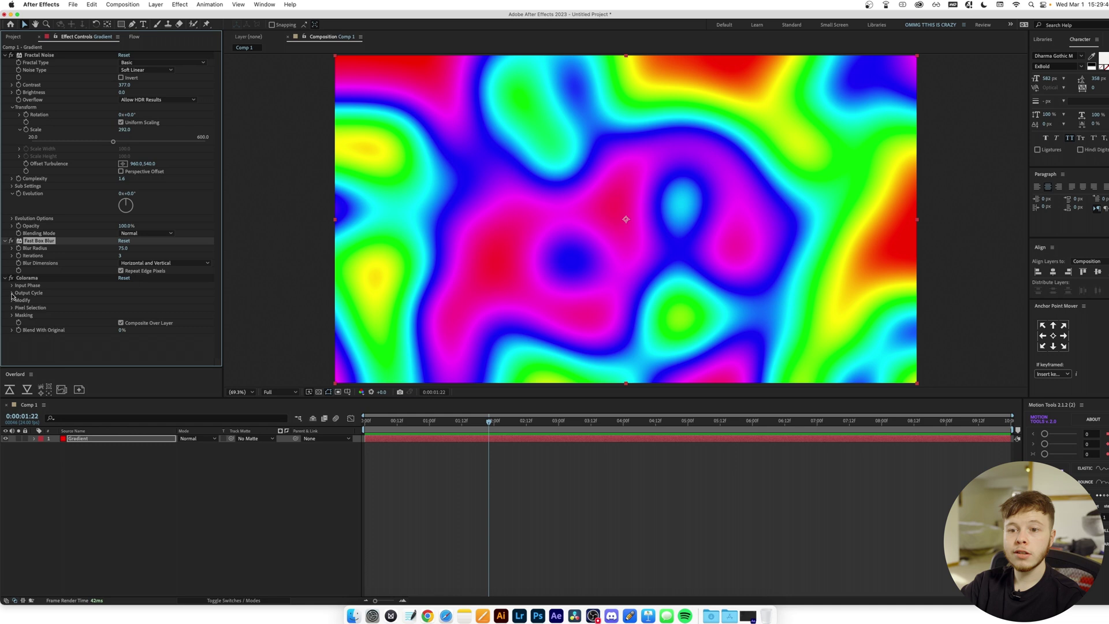
- Expand Colorama's Output Cycle and recolour the red stop at the top of its colour wheel to purple
click(12, 294)
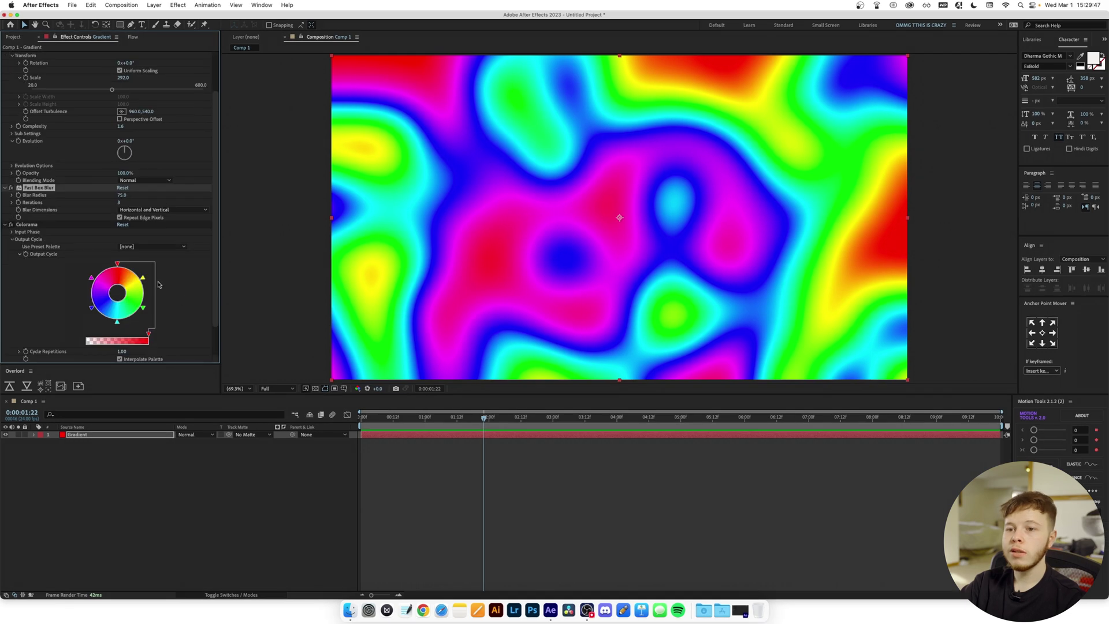
click(157, 247)
click(156, 255)
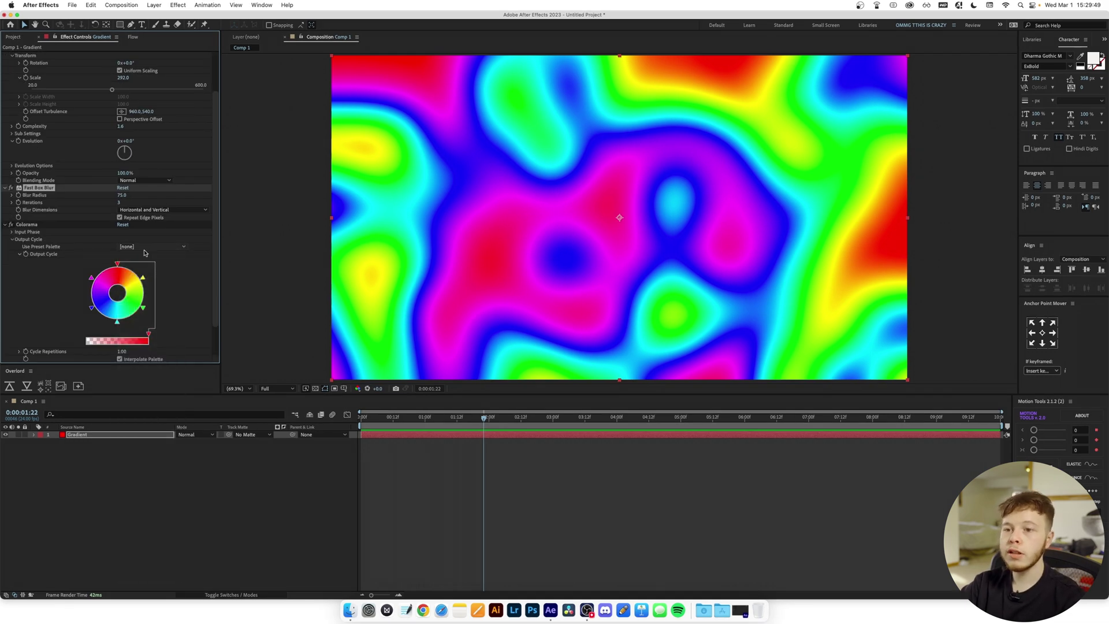
double_click(118, 267)
click(555, 222)
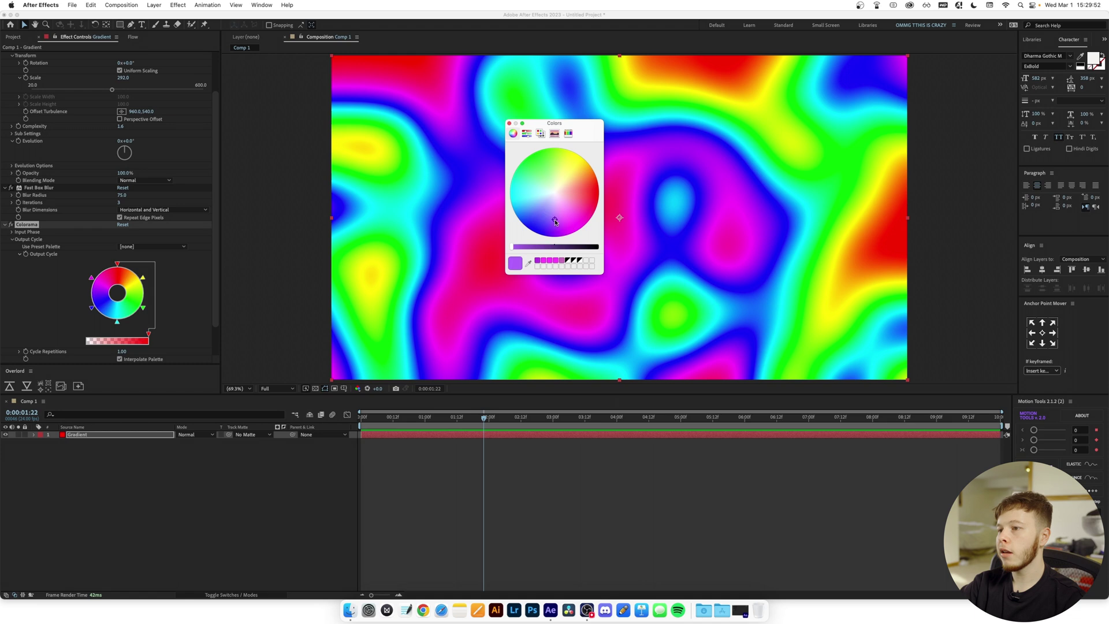
click(510, 124)
- Recolour the remaining Output Cycle stops with purple, violet and pale blue shades to form a softer palette
double_click(93, 308)
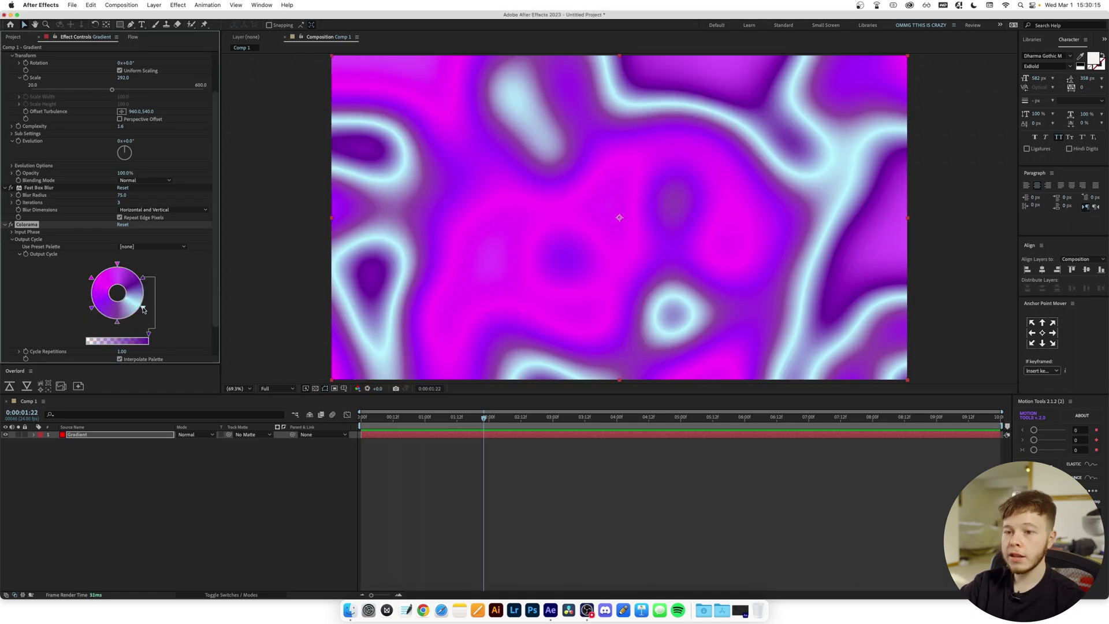
mouse_move(143, 308)
mouse_down()
mouse_move(101, 317)
mouse_move(143, 307)
mouse_up()
drag(92, 309, 125, 319)
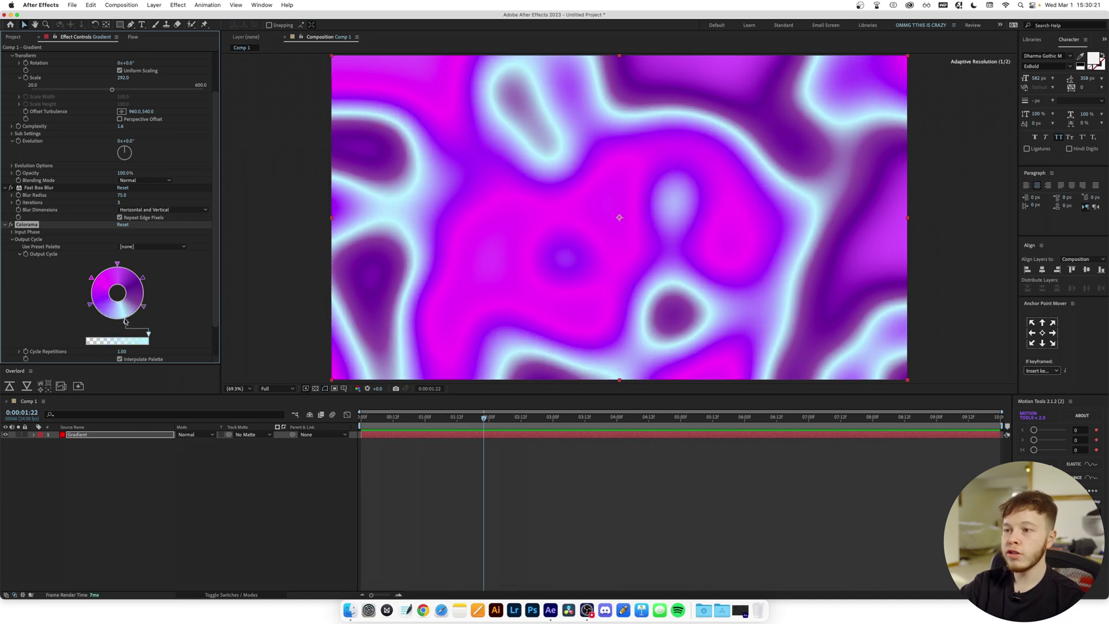
- Set the Fast Box Blur radius to 155 with 10 iterations and go to 0:00:03:11
drag(122, 194, 159, 195)
drag(484, 418, 582, 417)
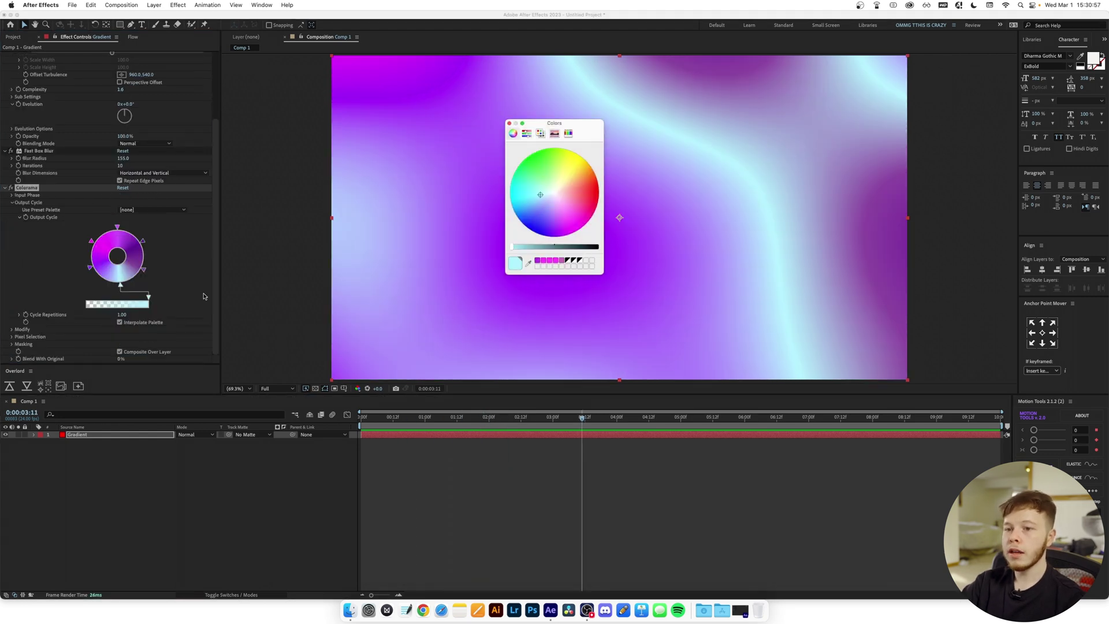
- Recolour the pale blue Output Cycle stop to light pink and play back the gradient
drag(566, 216, 562, 209)
click(509, 124)
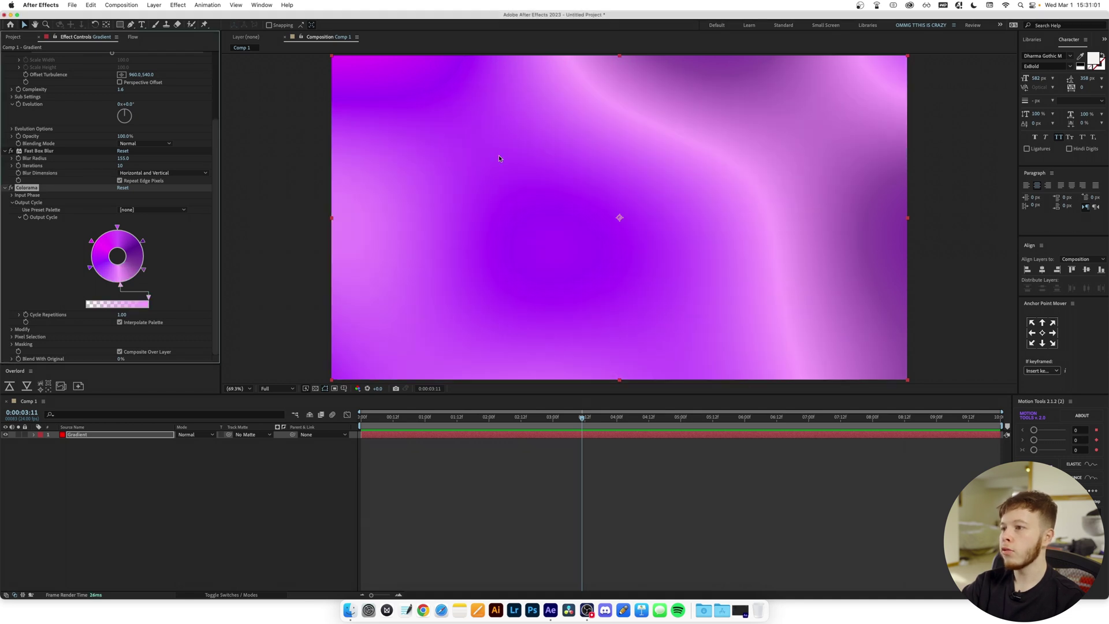
drag(479, 419, 333, 369)
key(space)
- Animate Fractal Noise's Evolution with the expression time*20, and preview the moving gradient up to 0:00:03:15
scroll(90, 213, up, 3)
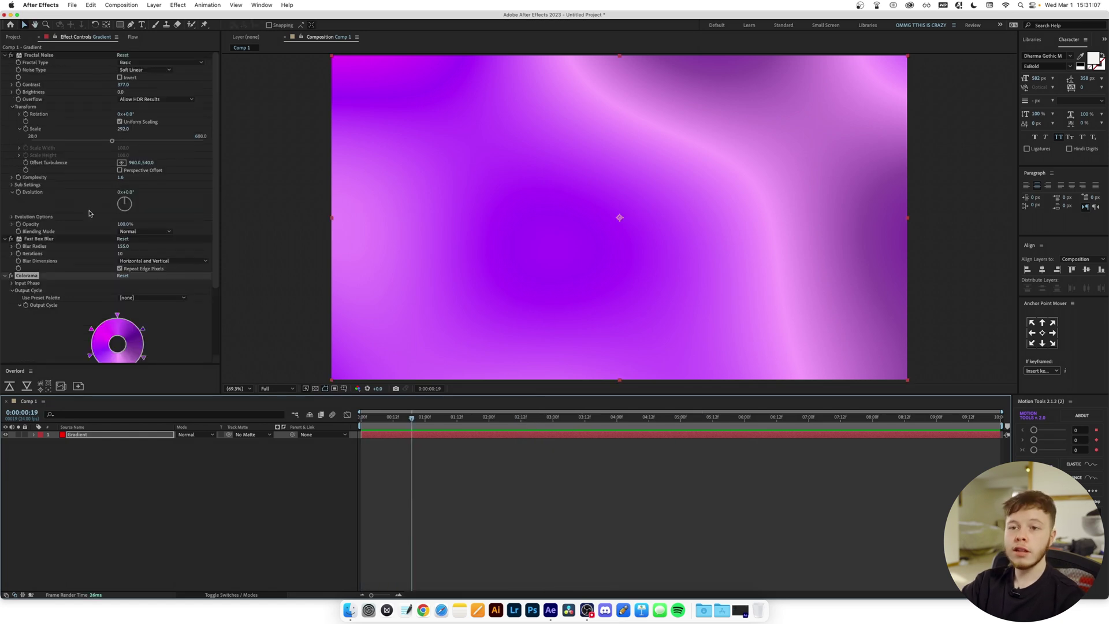
alt+click(18, 193)
text(time)
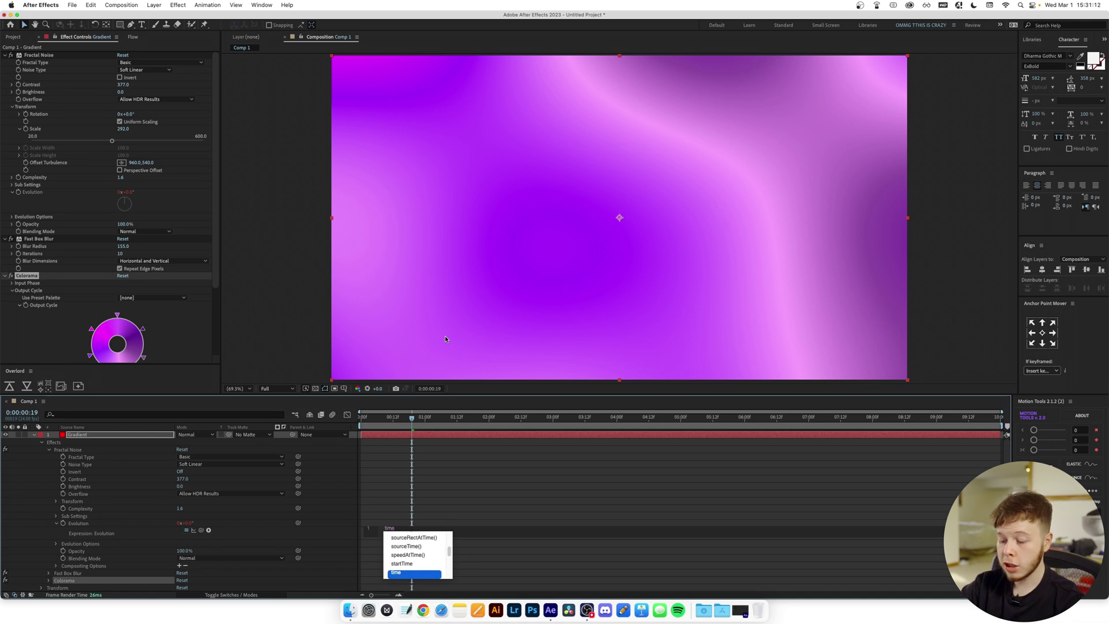
key(Return)
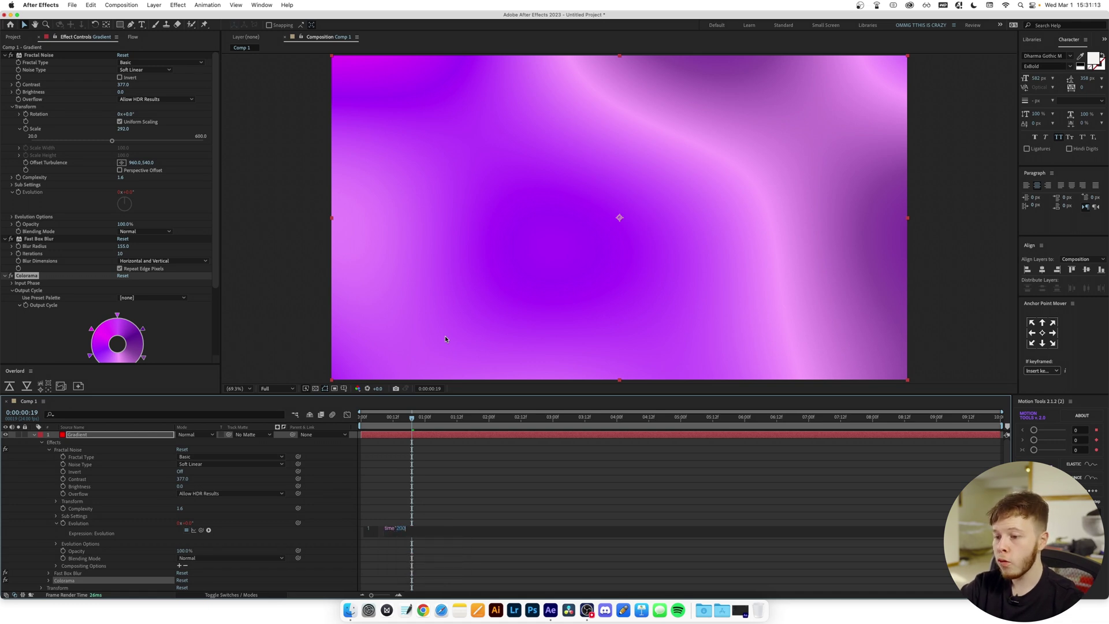
click(572, 471)
key(space)
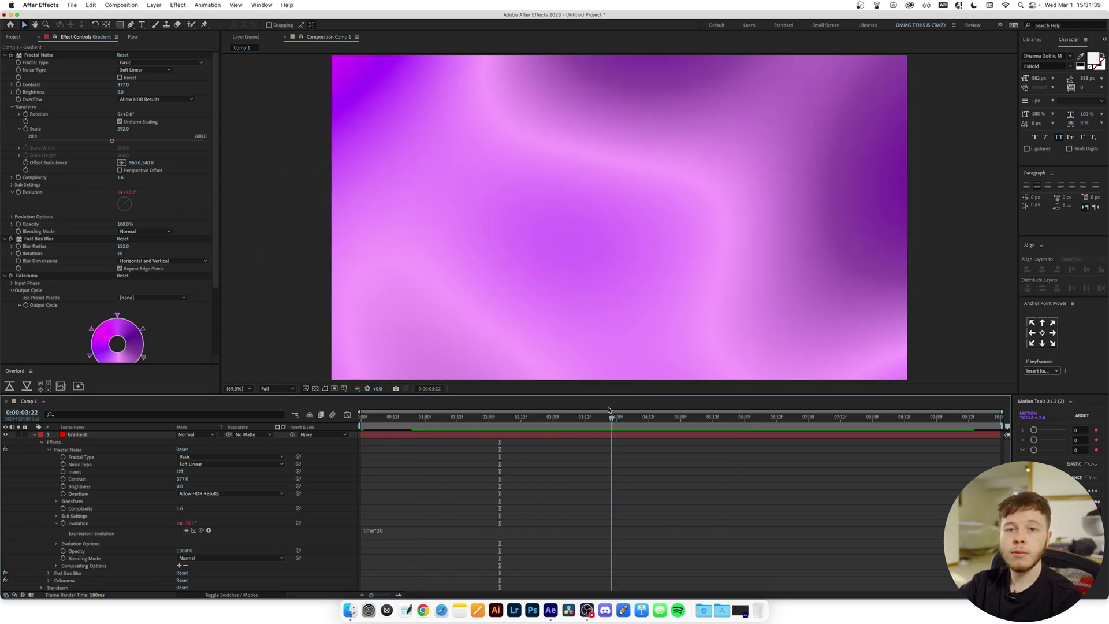
drag(611, 416, 592, 411)
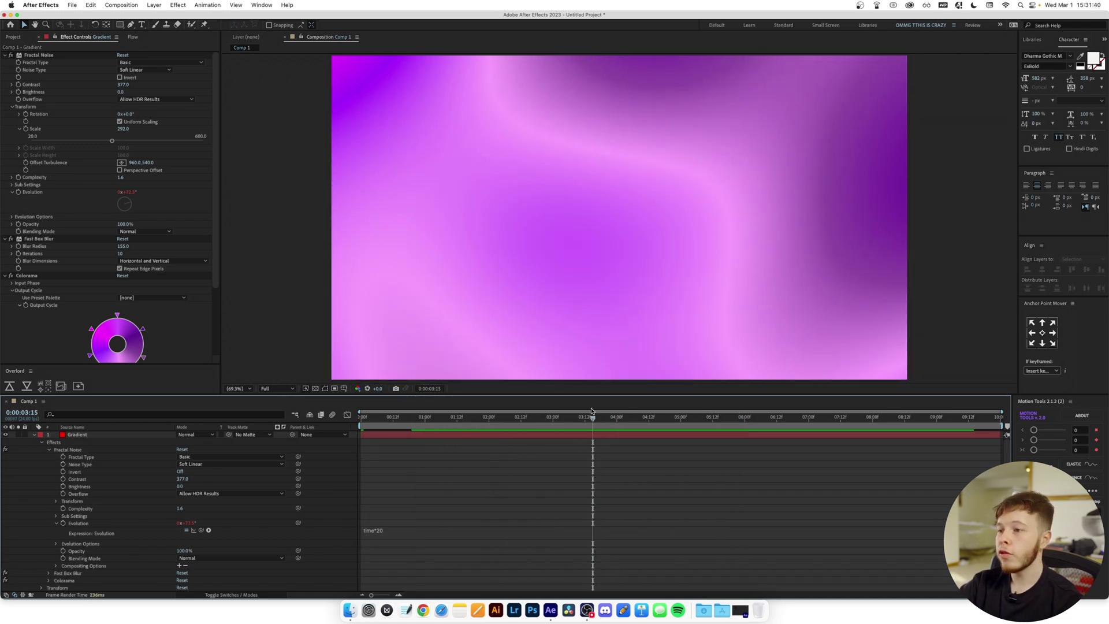
- Apply the Levels effect to the Gradient layer
click(83, 435)
key(ctrl+space)
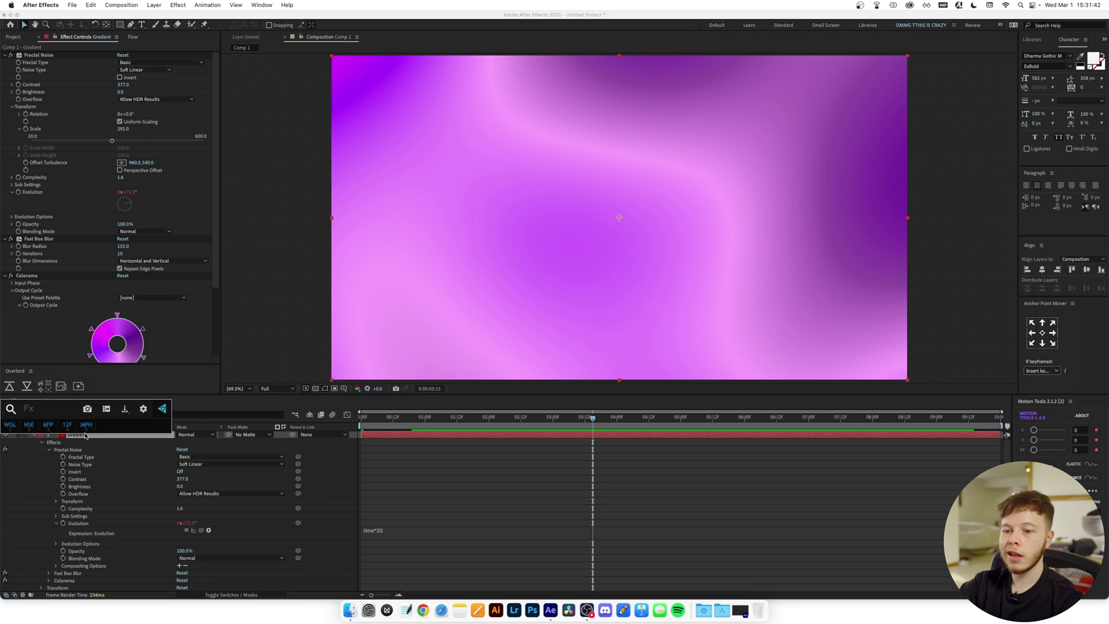
text(levels)
key(Return)
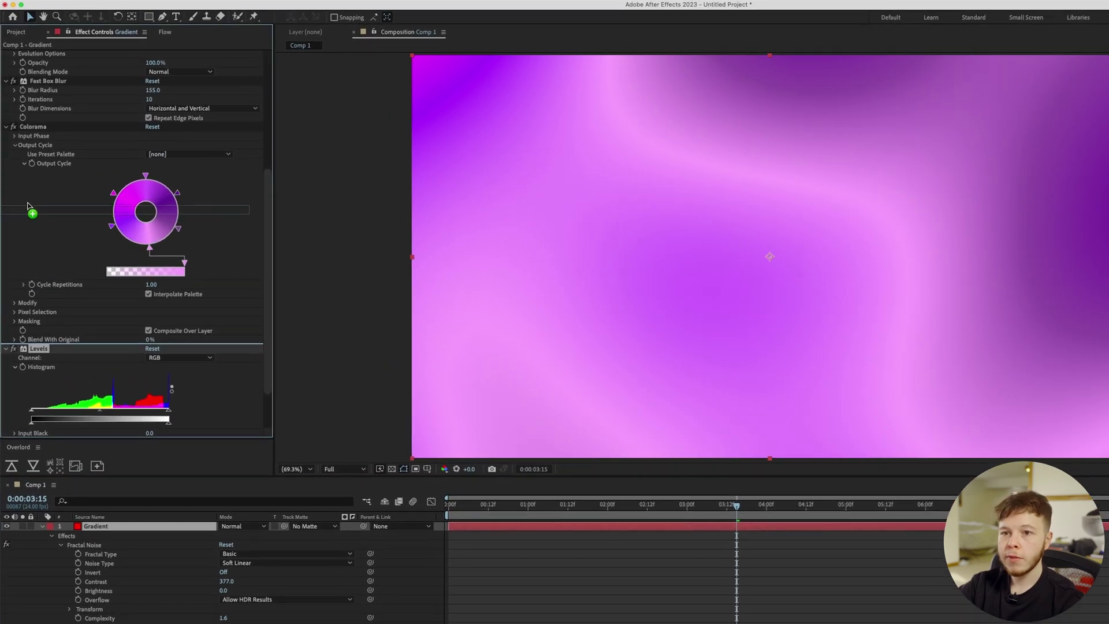
- Place Levels above Colorama and set its Input Black to 7324.6 and Input White to 24800.9
drag(28, 205, 37, 128)
drag(39, 219, 164, 215)
drag(66, 217, 75, 217)
- Preview the gradient from 0:00:01:23 with Levels applied, and switch the Levels effect off
drag(802, 602, 734, 599)
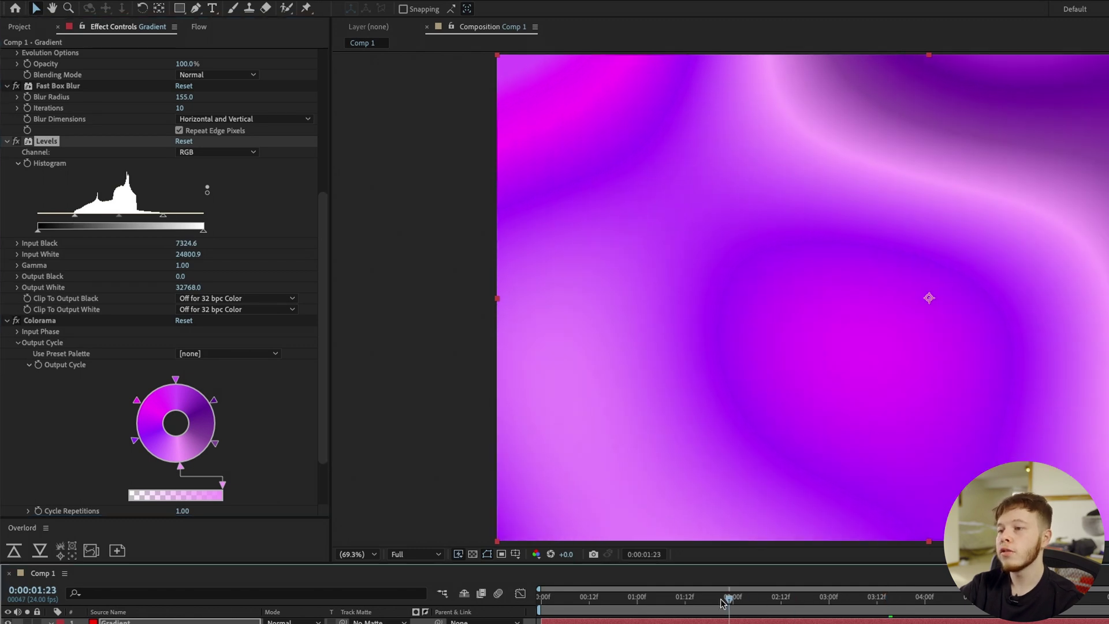
key(space)
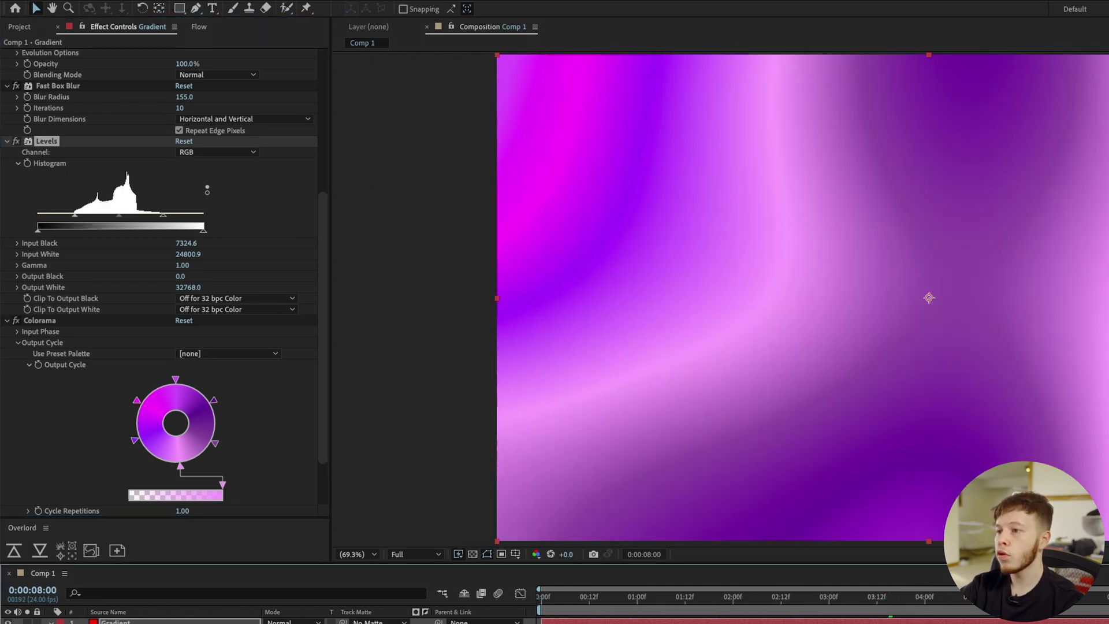
click(16, 142)
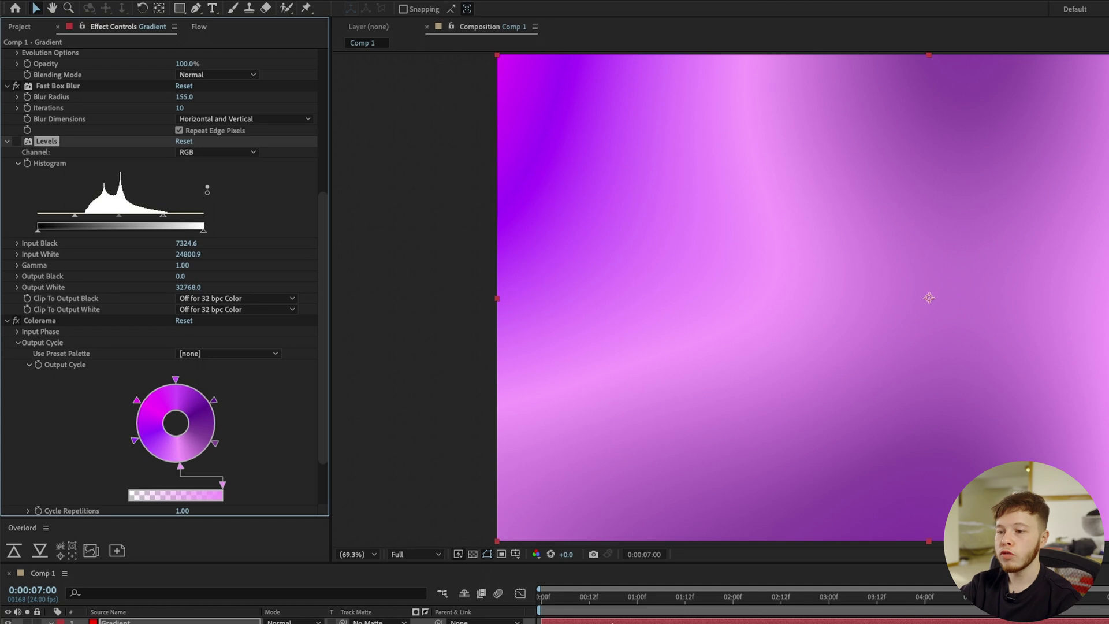
- Apply the Noise HLS Auto effect to the Gradient layer and set its noise type to Grain
click(619, 621)
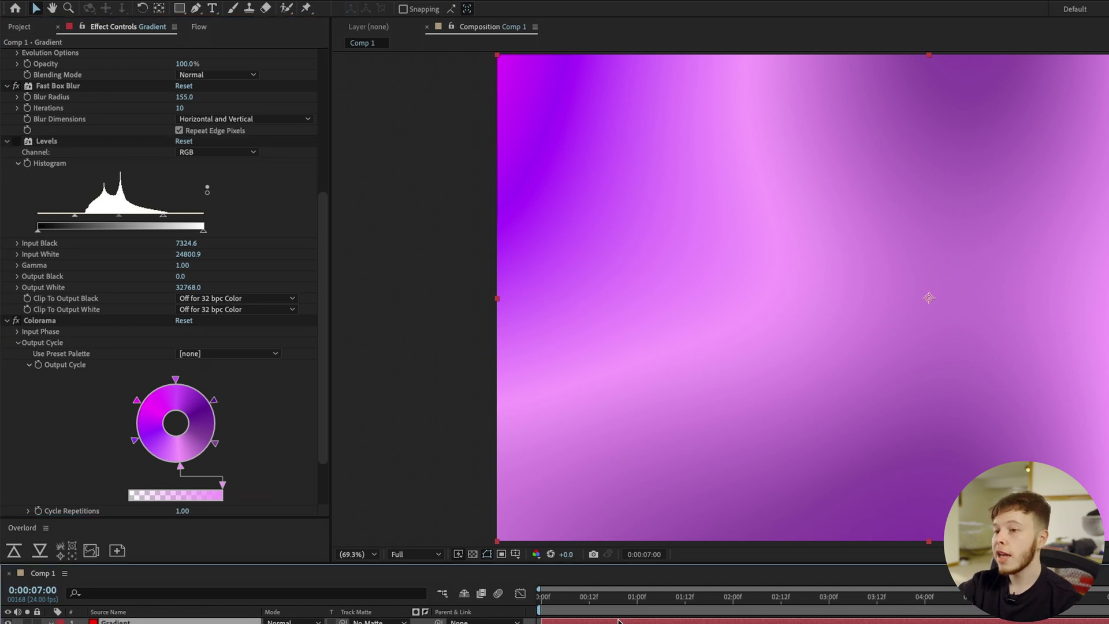
key(ctrl+space)
text(noise)
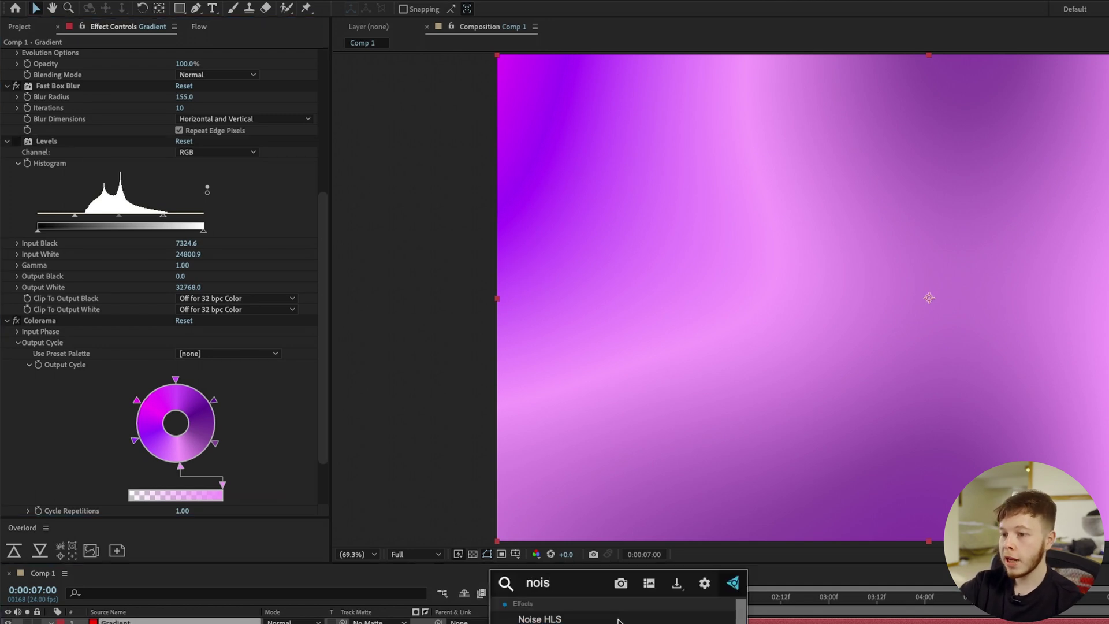
key(Return)
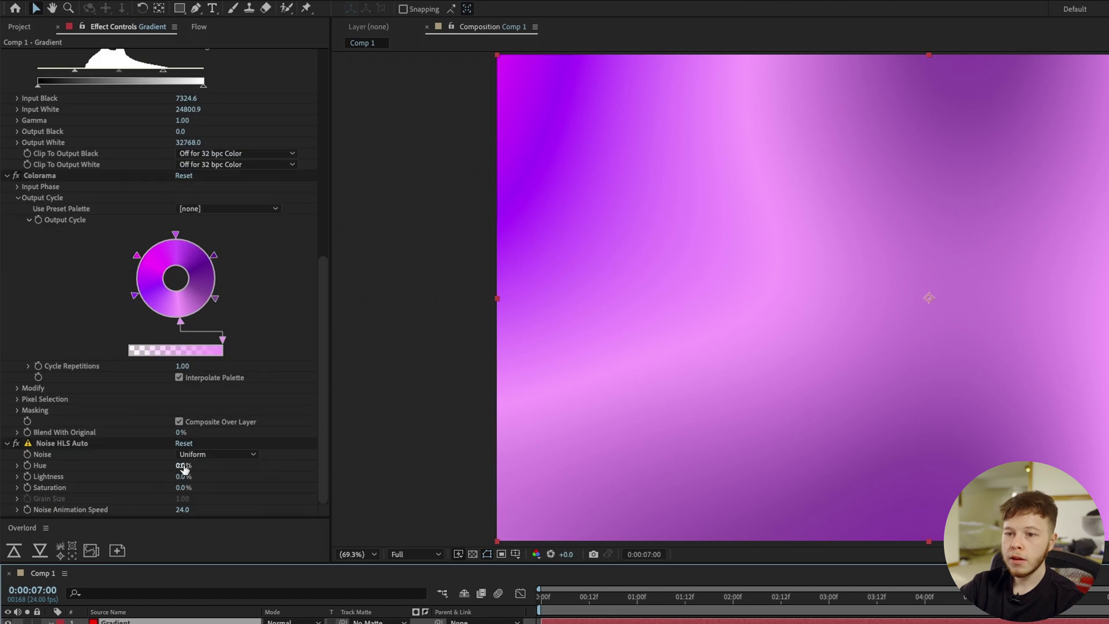
click(191, 455)
click(206, 497)
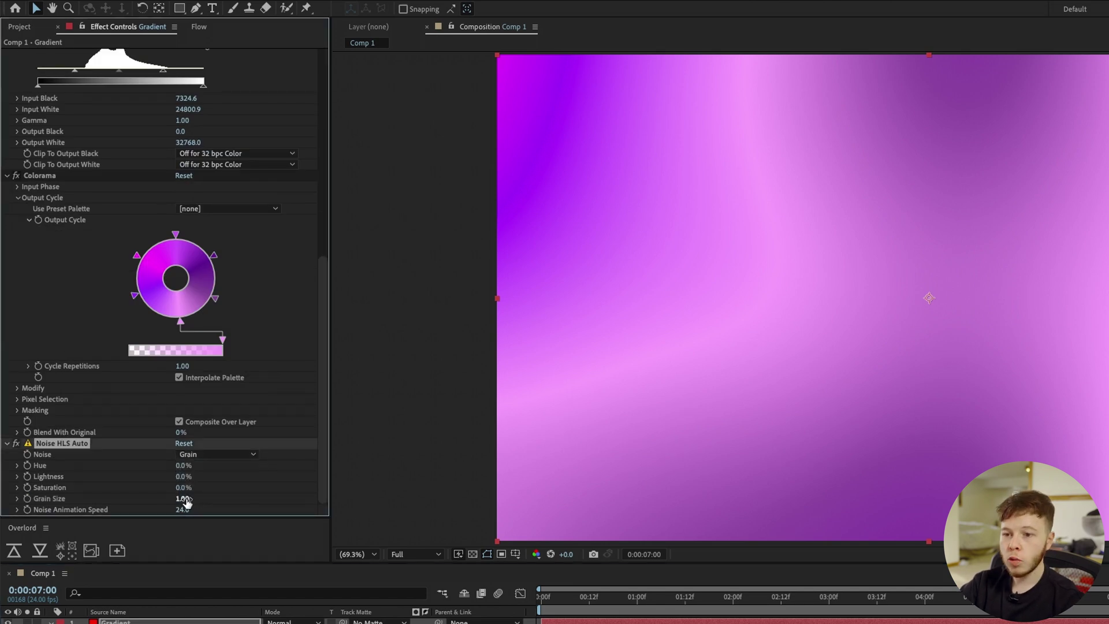
- Set the Noise HLS Auto grain size to 0.2 and lightness to 8%, and return to the composition's start
click(182, 499)
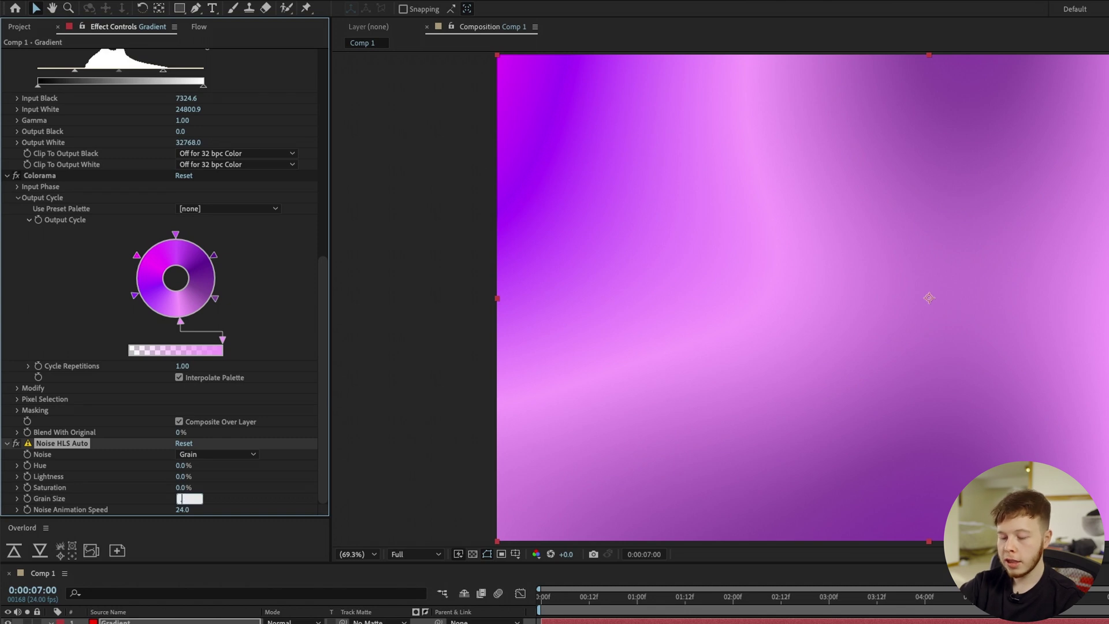
text(.2)
key(Return)
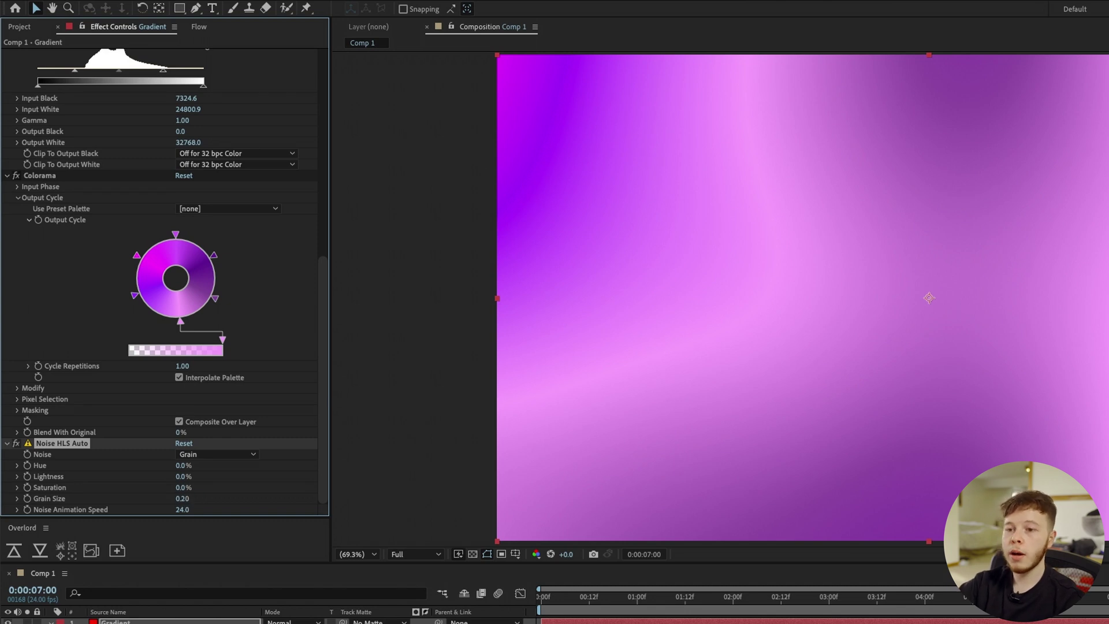
click(181, 477)
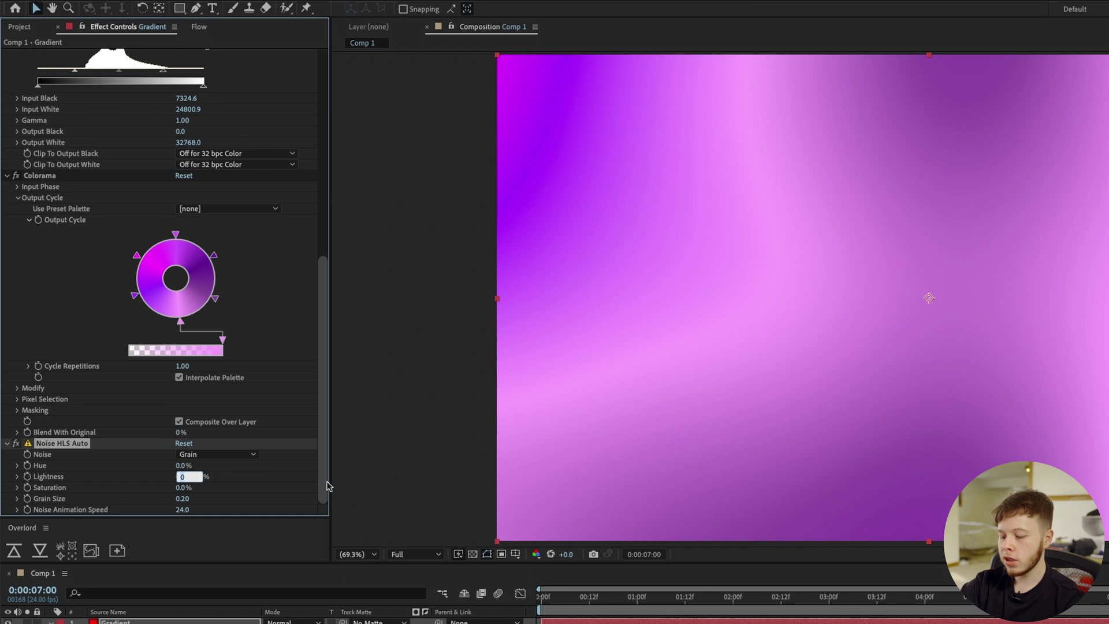
text(8)
key(Return)
drag(546, 597, 464, 603)
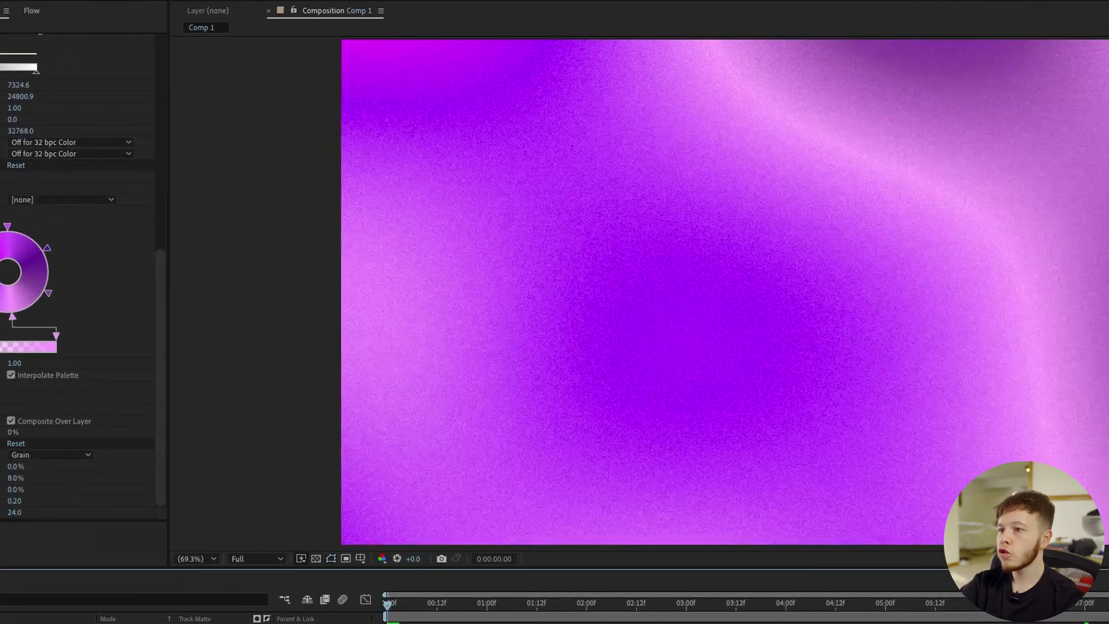